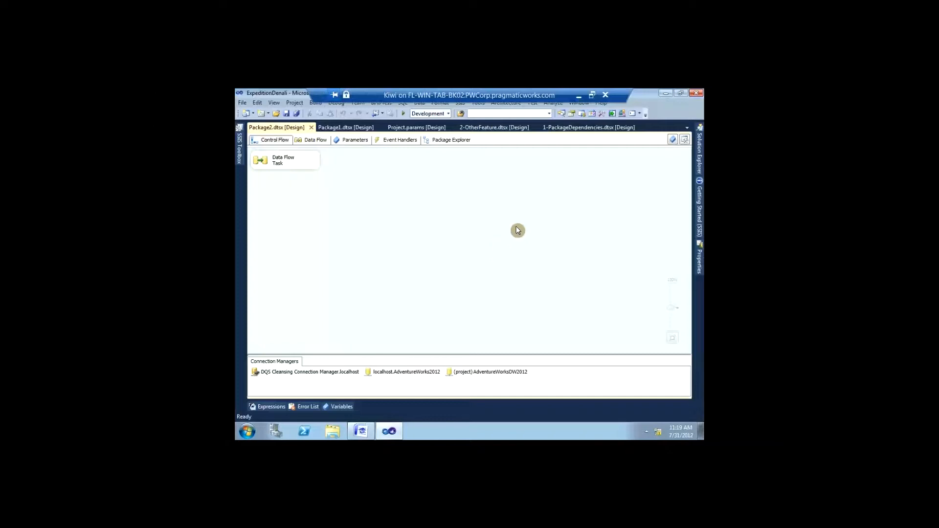
# Step: Launch SQL Server Management Studio from the Start menu, reaching the Connect to Server dialog
pyautogui.click(360, 422)
pyautogui.click(631, 409)
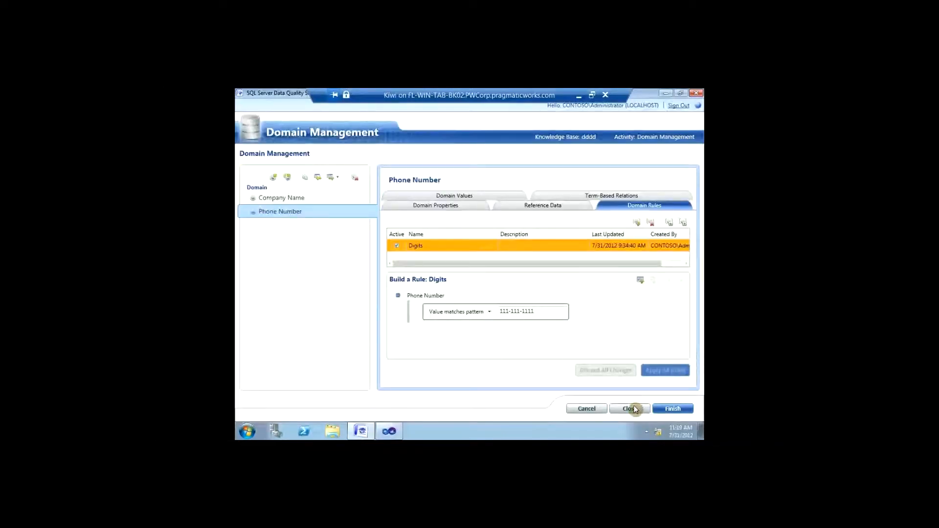
pyautogui.click(238, 434)
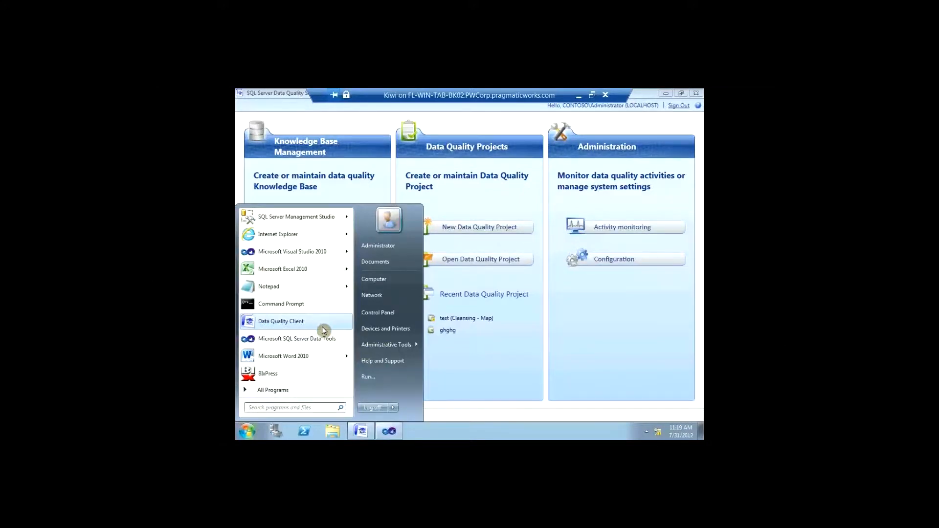
pyautogui.click(637, 345)
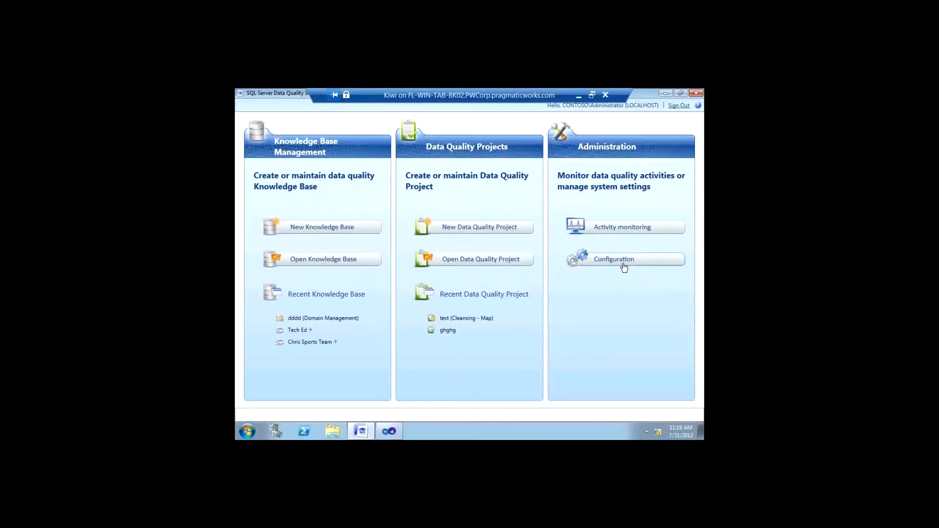
pyautogui.click(650, 275)
pyautogui.click(247, 431)
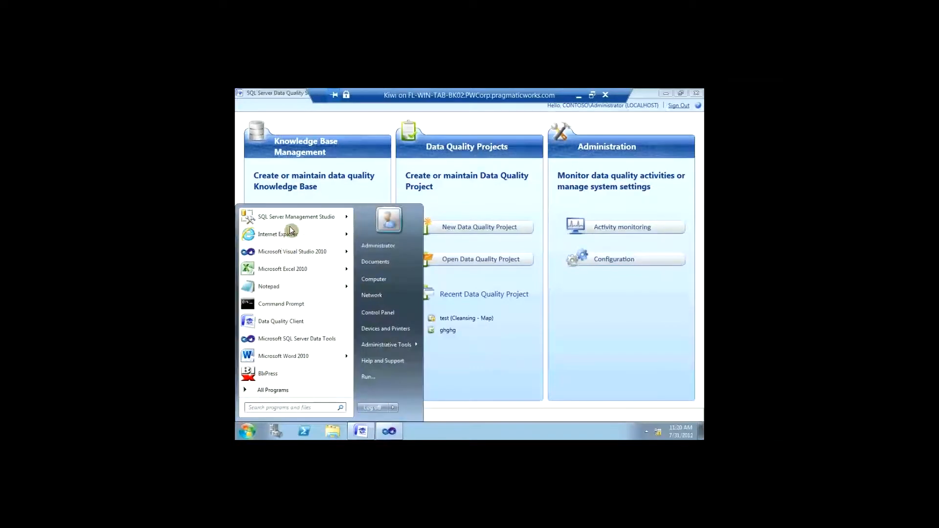
pyautogui.click(291, 231)
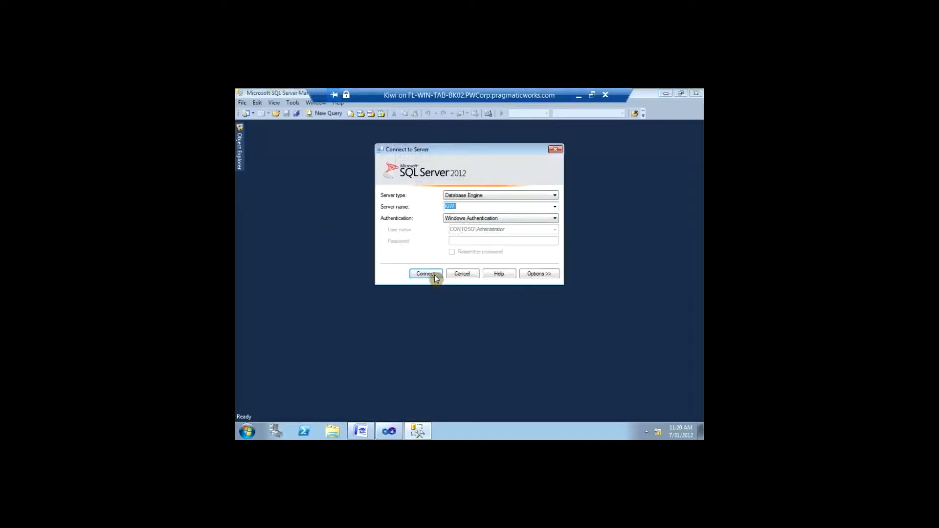
# Step: Connect to KIWI and point out the DQS_MAIN, DQS_PROJECTS, DQS_STAGING_DATA and AdventureWorks2012_CS databases
pyautogui.click(435, 274)
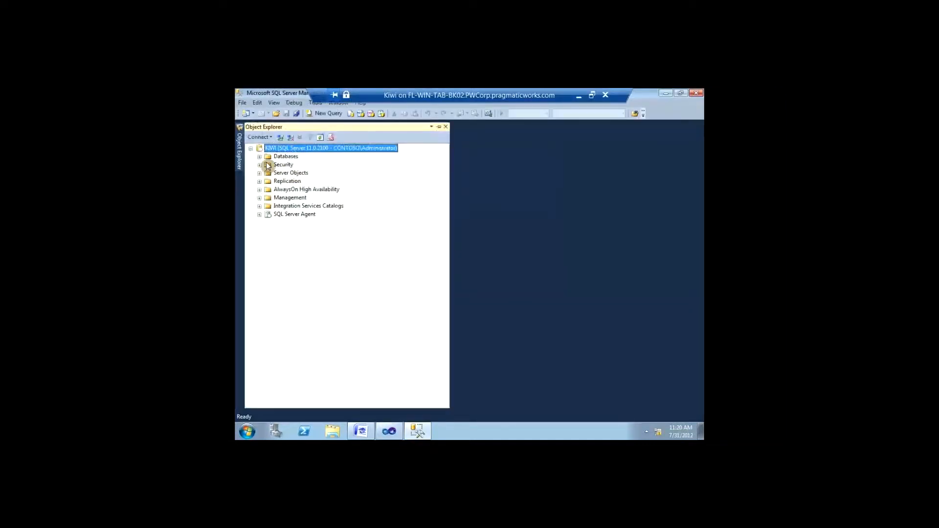
pyautogui.click(260, 157)
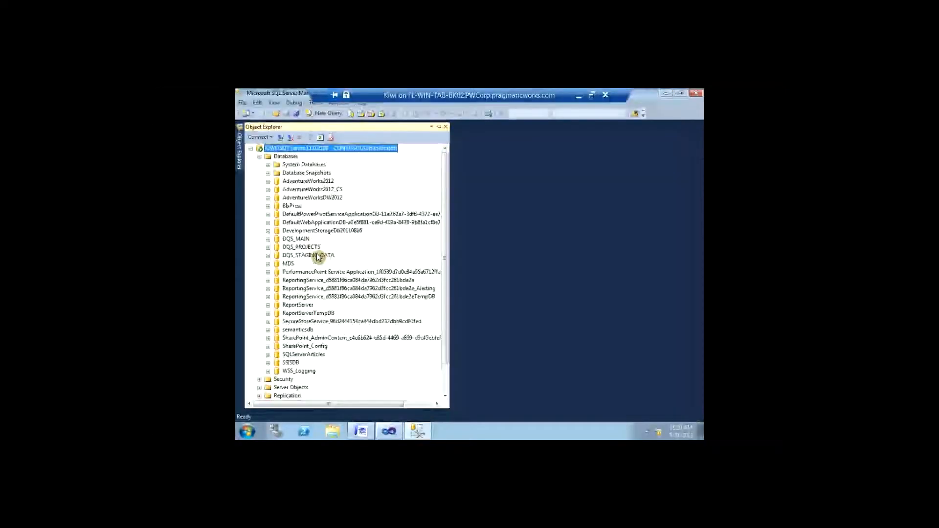
pyautogui.click(308, 240)
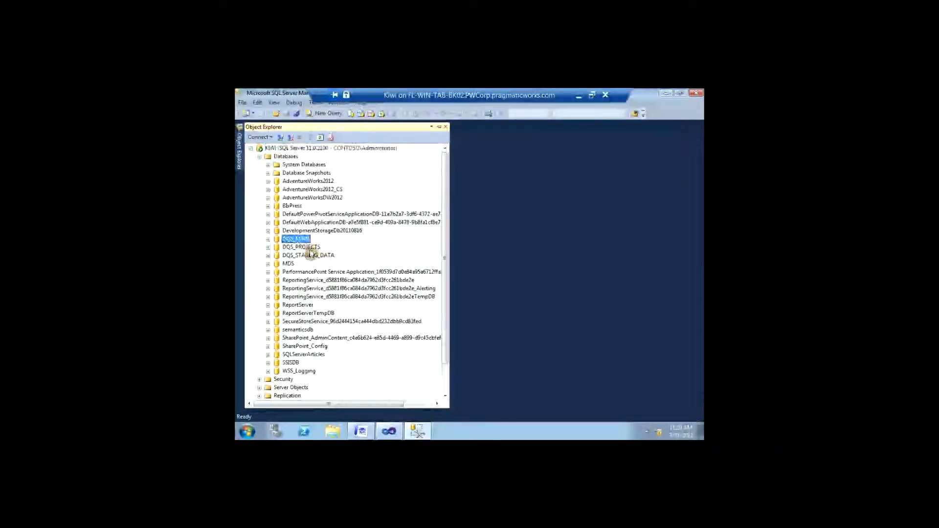
pyautogui.click(312, 254)
pyautogui.click(307, 240)
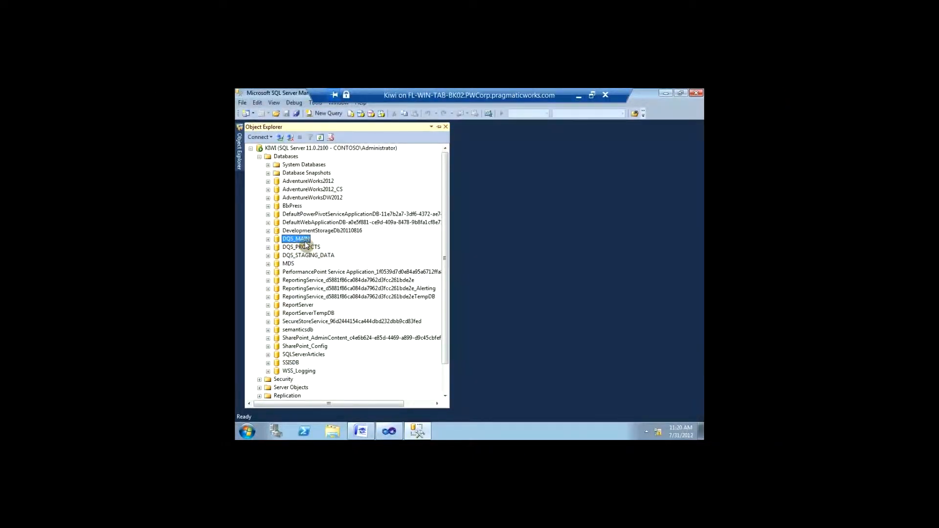
pyautogui.click(303, 248)
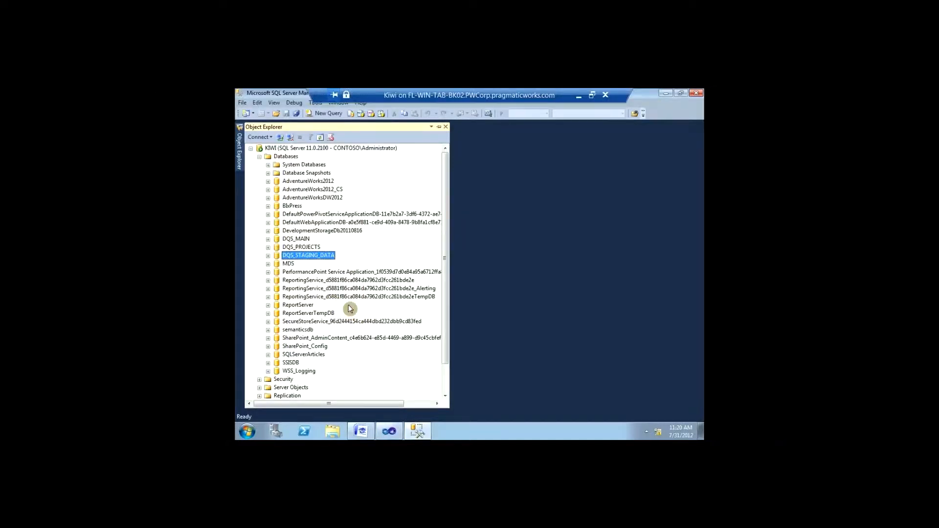
pyautogui.click(331, 191)
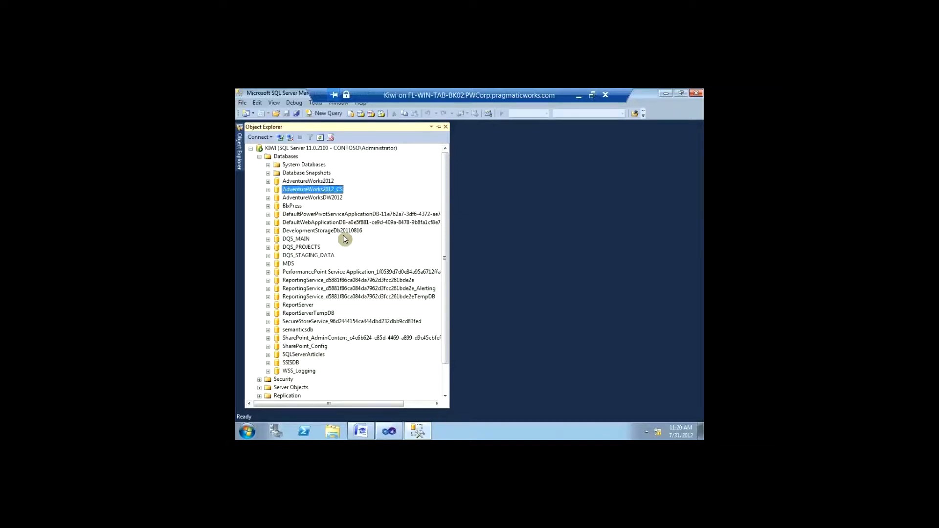
pyautogui.click(334, 255)
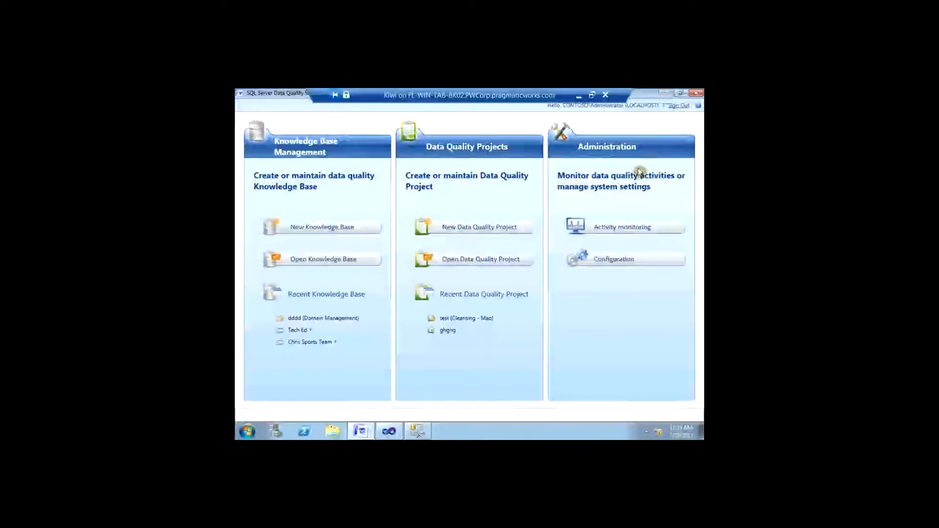
# Step: Create knowledge base 'Training On T' from None and begin a new domain in Domain Management
pyautogui.click(346, 230)
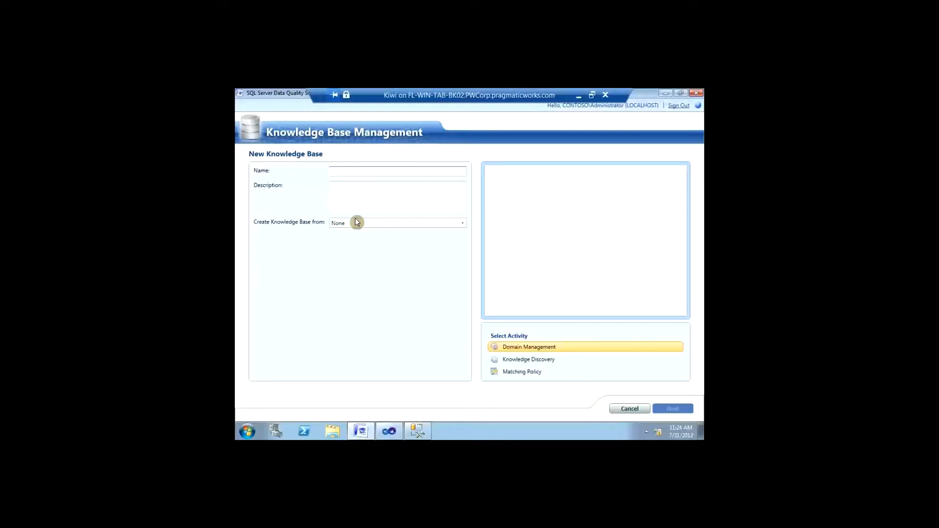
pyautogui.write('Training On T')
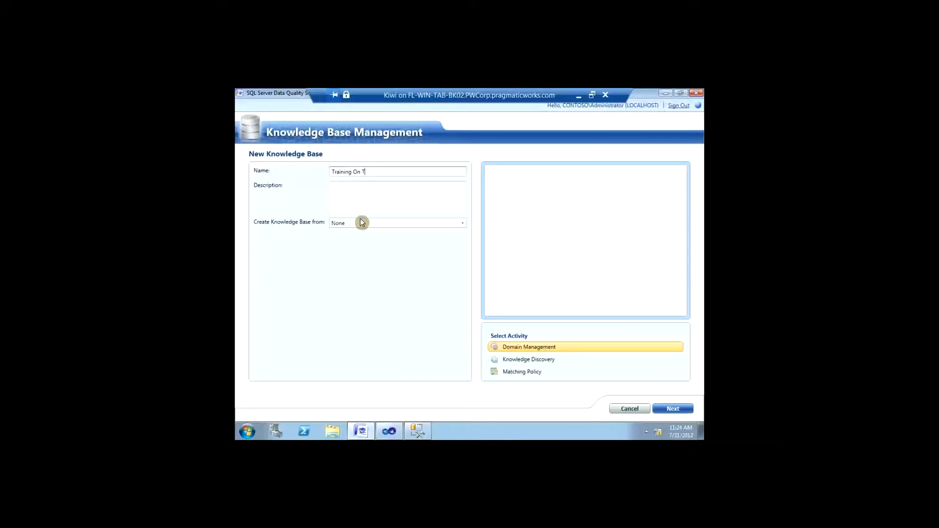
pyautogui.click(357, 225)
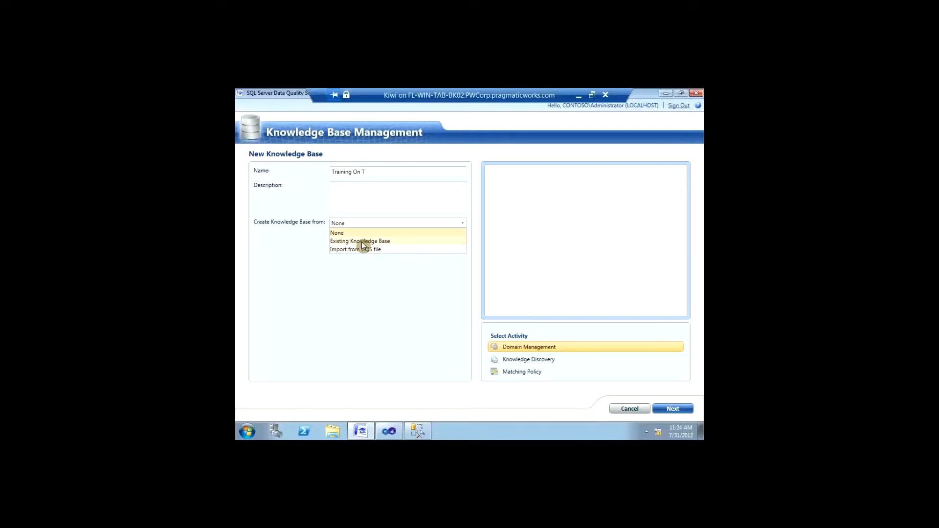
pyautogui.click(362, 223)
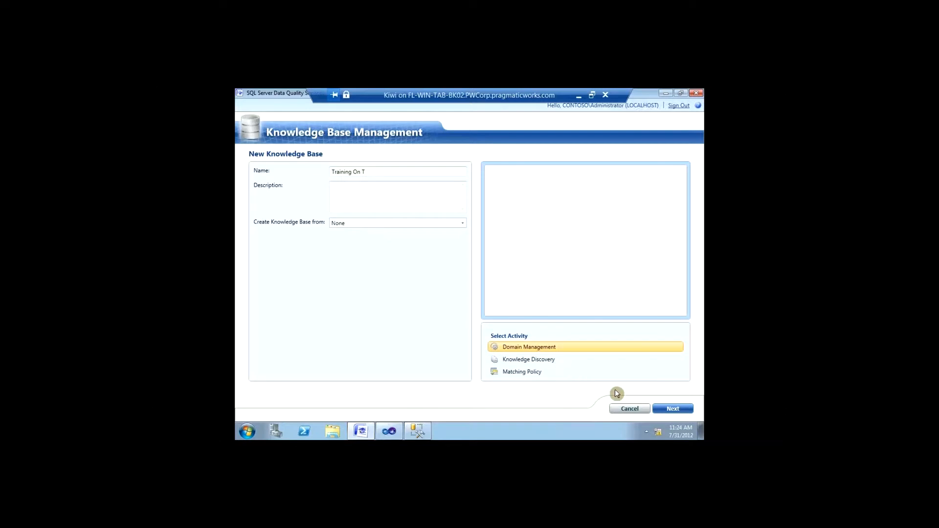
pyautogui.click(664, 408)
pyautogui.click(272, 177)
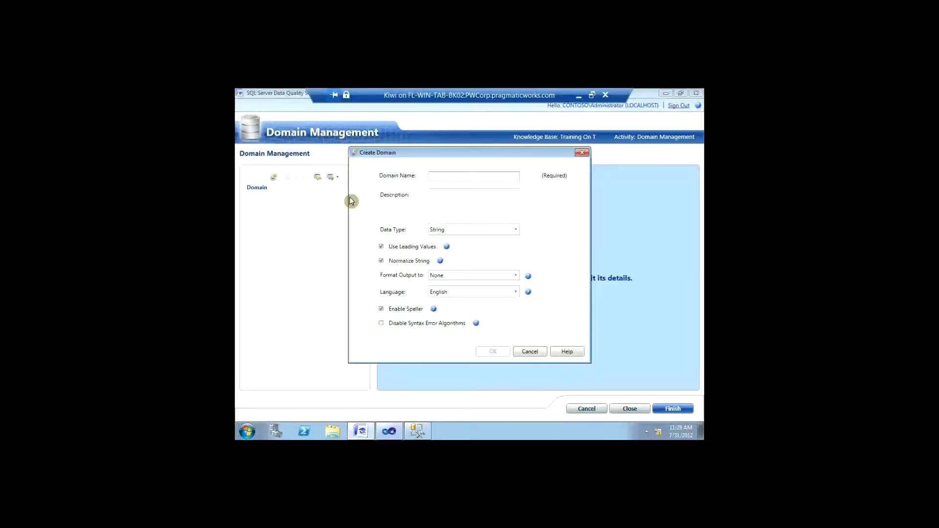
# Step: Create the Customer Name domain with output formatting left at None
pyautogui.write('Customer Name')
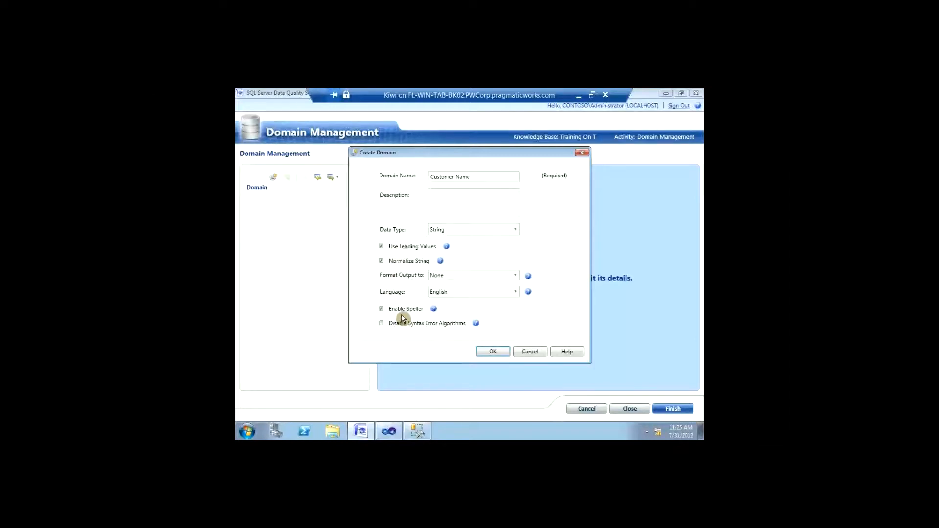
pyautogui.click(445, 280)
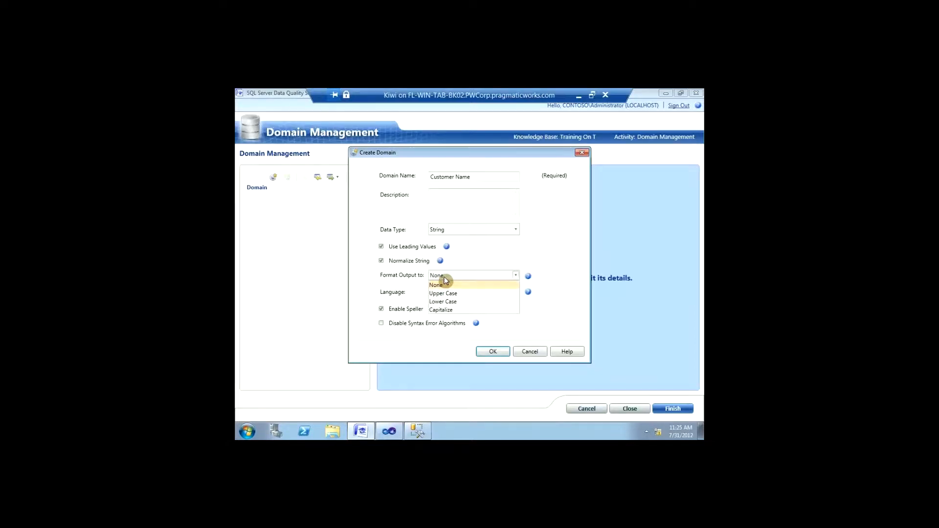
pyautogui.click(444, 279)
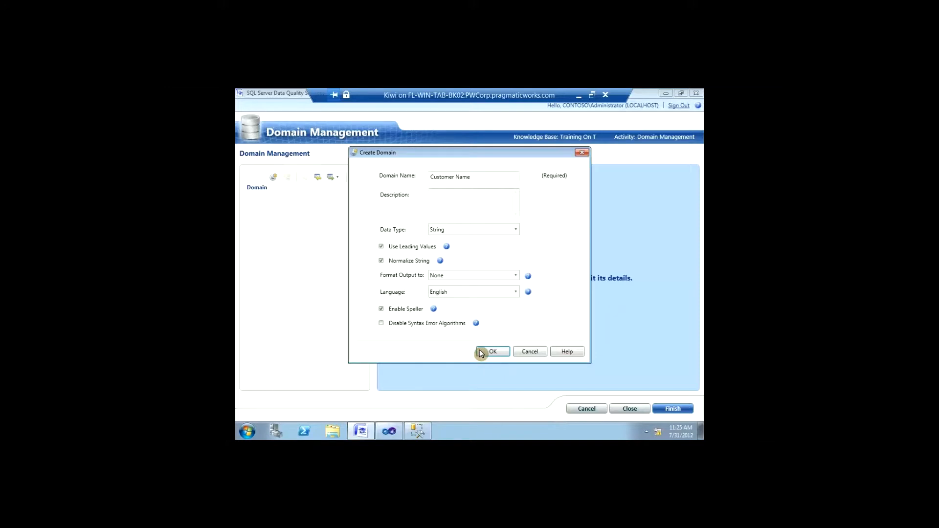
pyautogui.click(491, 352)
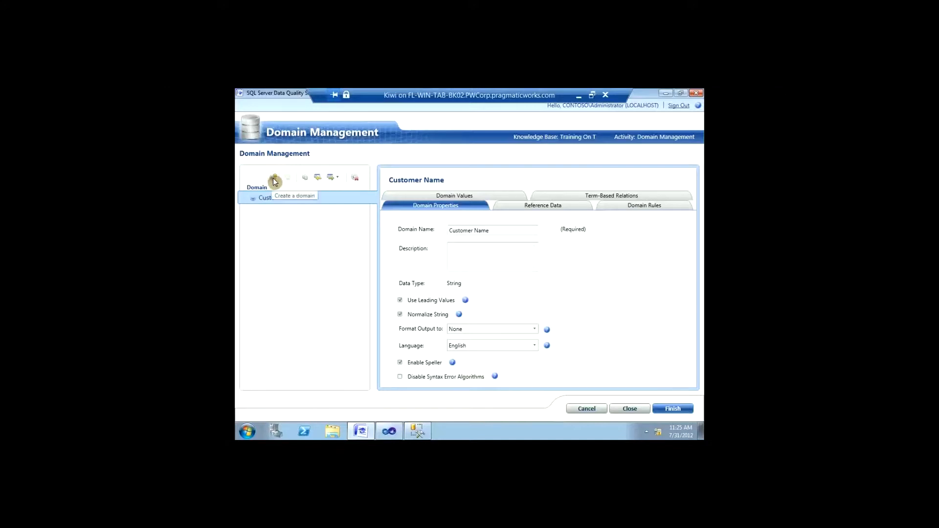
# Step: Create a second domain named Phone Number
pyautogui.click(274, 179)
pyautogui.write('Phone Number')
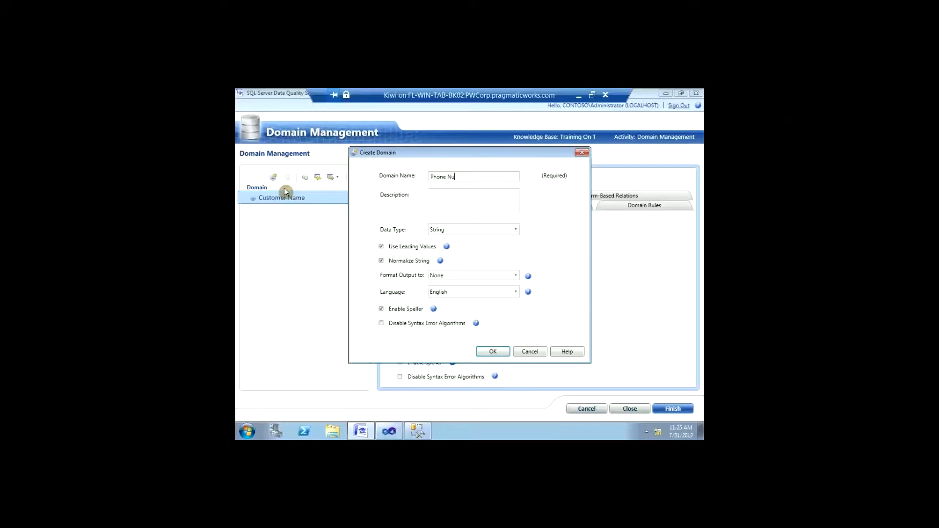
pyautogui.click(504, 356)
# Step: View Customer Name's reference data and its Domain Values, which hold only DQS_NULL
pyautogui.click(320, 197)
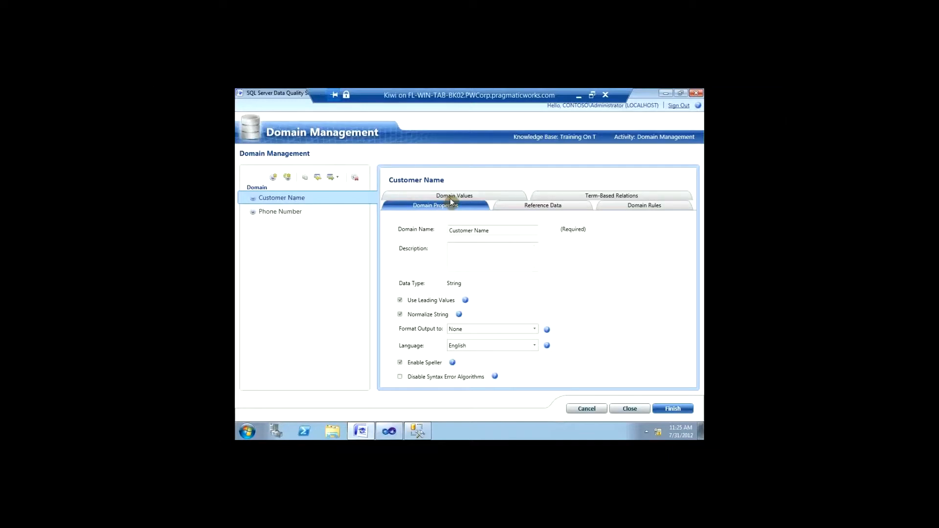
pyautogui.click(541, 207)
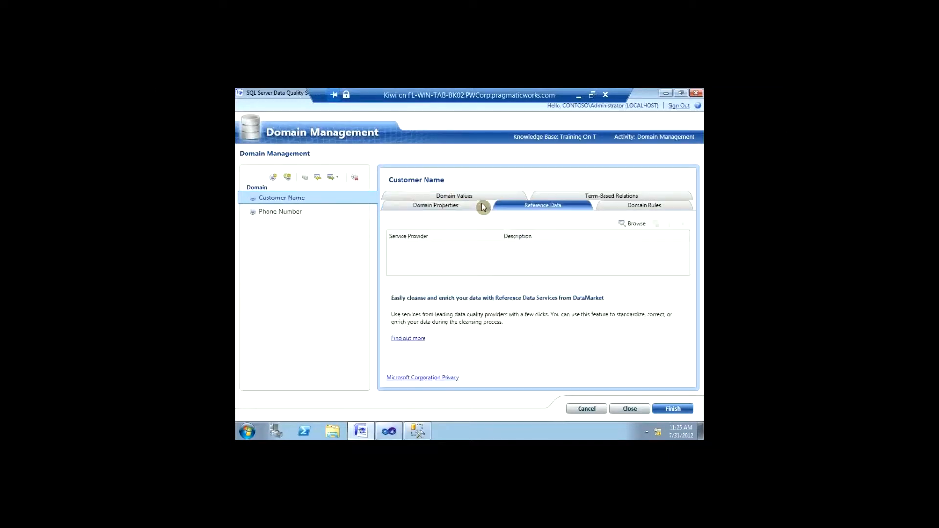
pyautogui.click(454, 197)
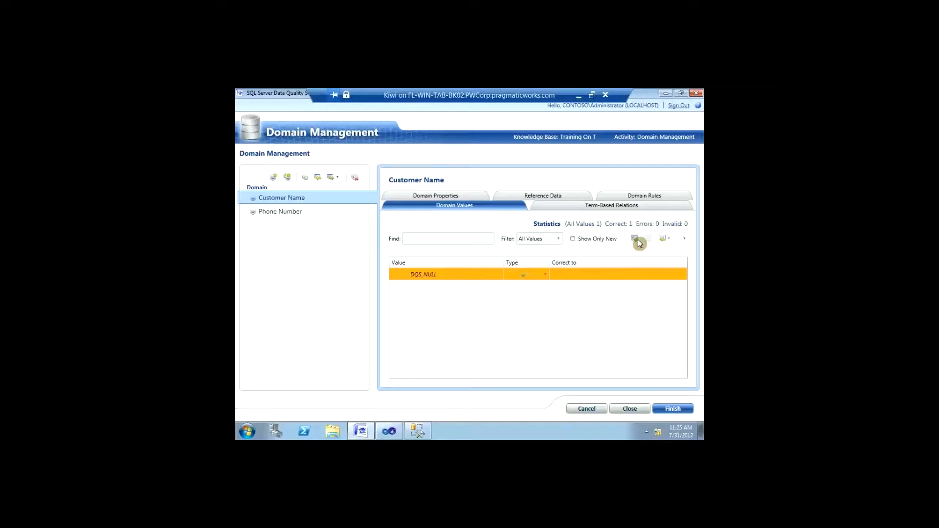
pyautogui.click(670, 243)
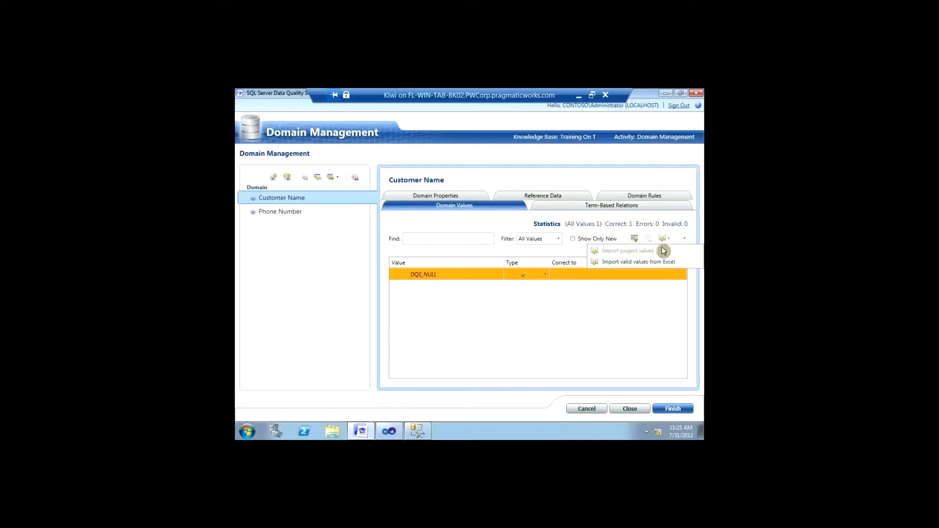
# Step: Choose to import valid values from Excel, and launch the ZoomIt utility
pyautogui.click(639, 261)
pyautogui.press('super')
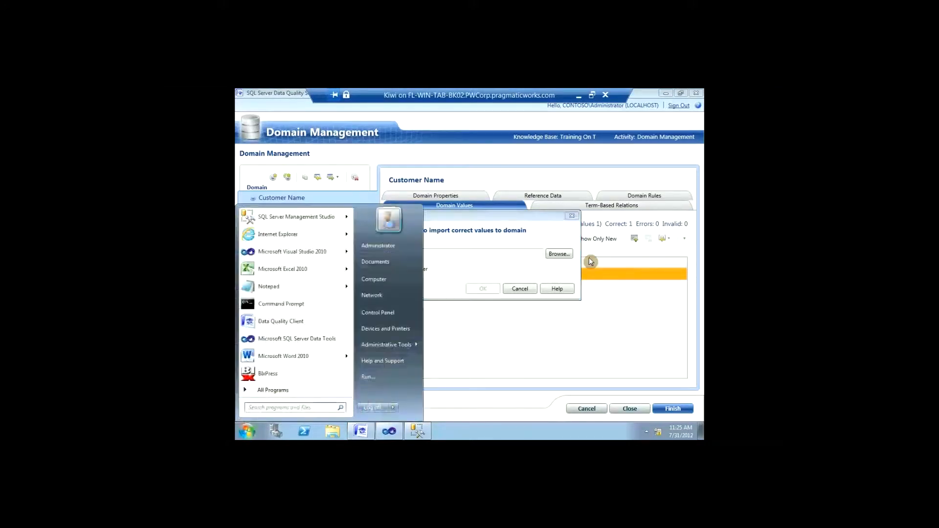
pyautogui.write('zoomit')
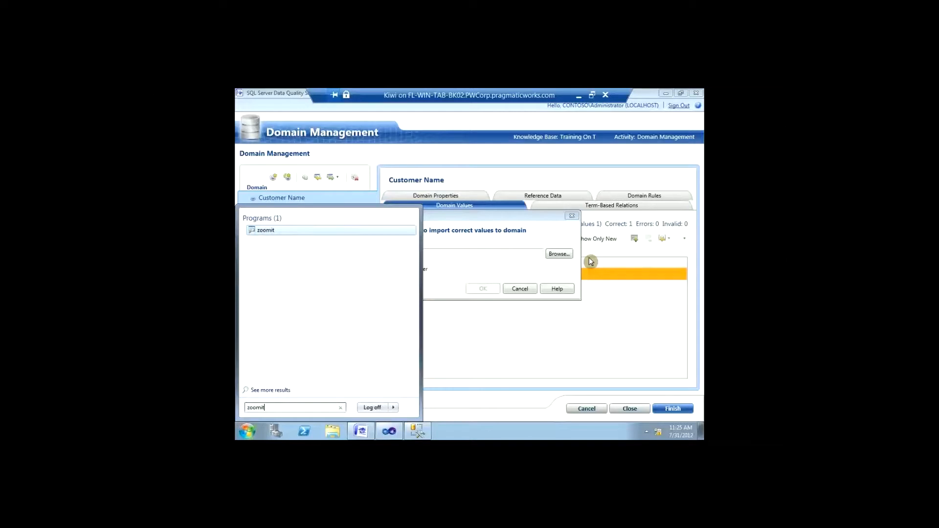
pyautogui.press('Return')
pyautogui.click(493, 267)
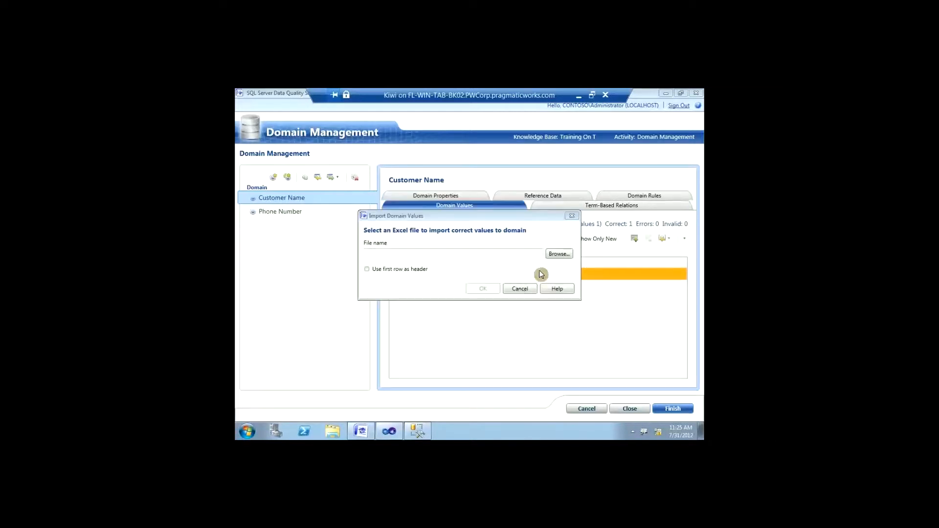
# Step: Import Vendors.csv as a CSV file, adding 699 valid Customer Name values
pyautogui.click(553, 254)
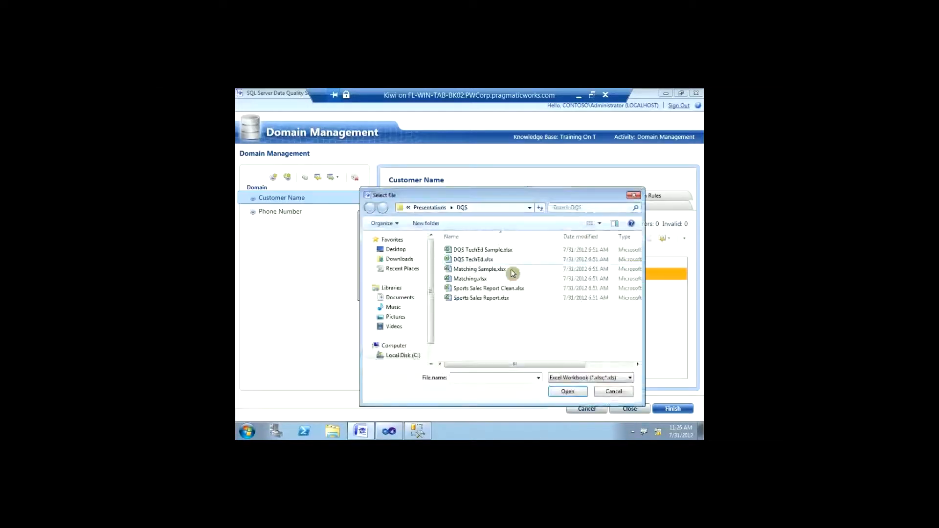
pyautogui.click(567, 378)
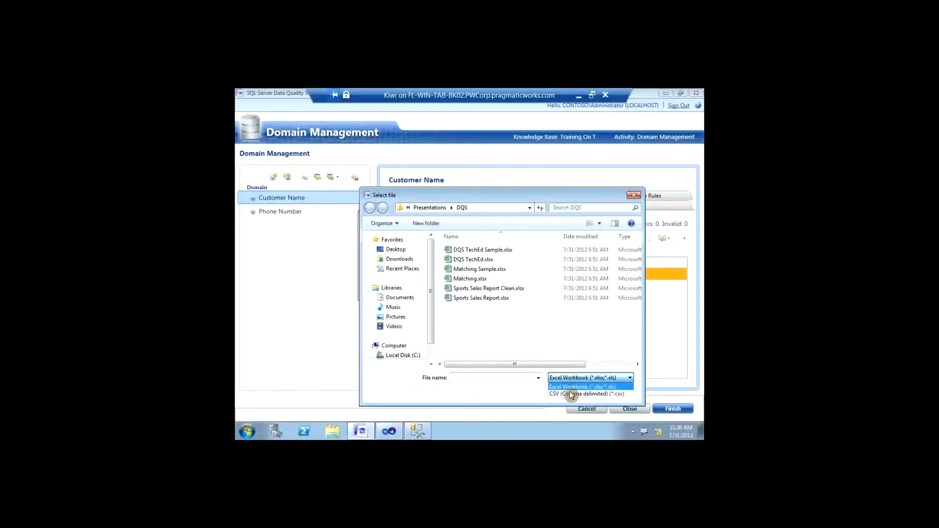
pyautogui.click(570, 393)
pyautogui.click(480, 250)
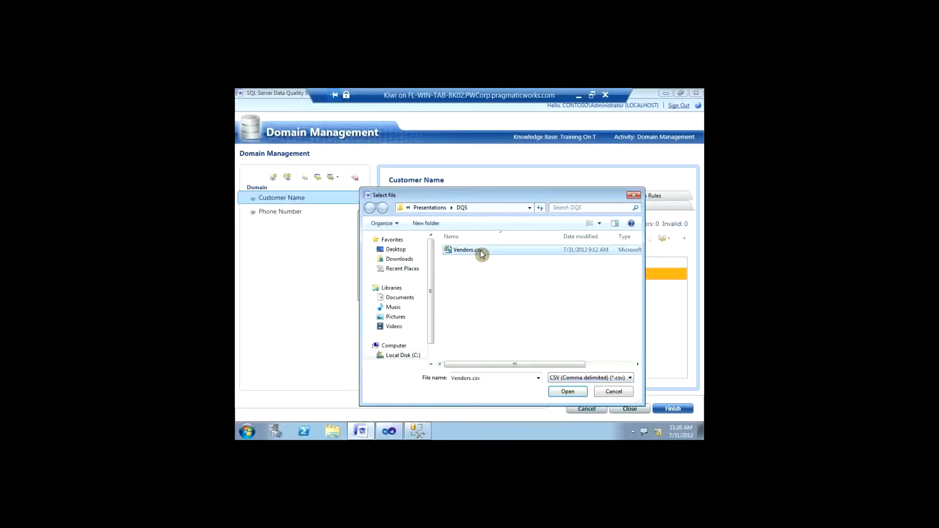
pyautogui.doubleClick(481, 251)
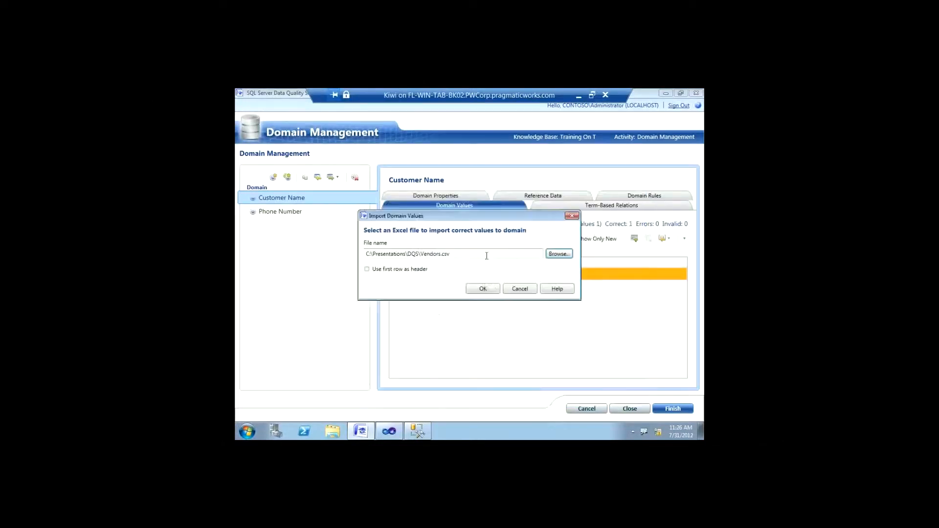
pyautogui.click(484, 289)
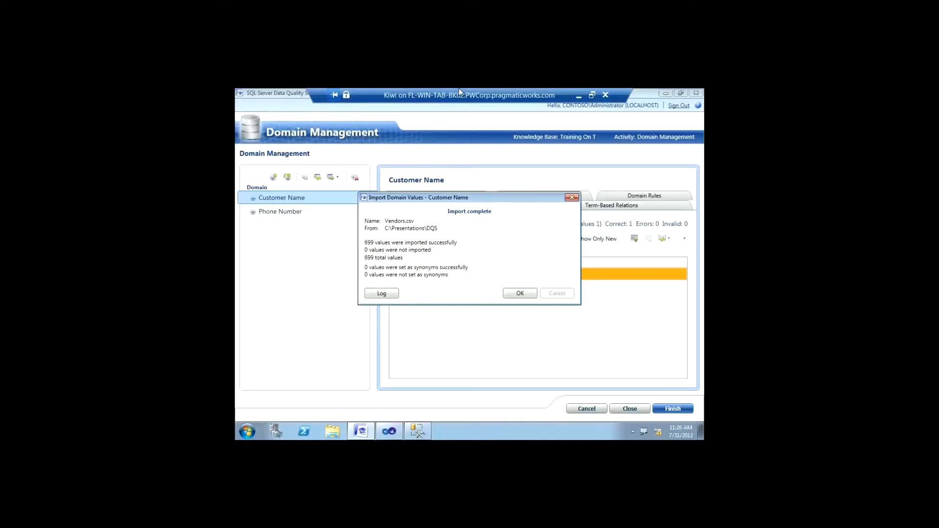
pyautogui.click(516, 292)
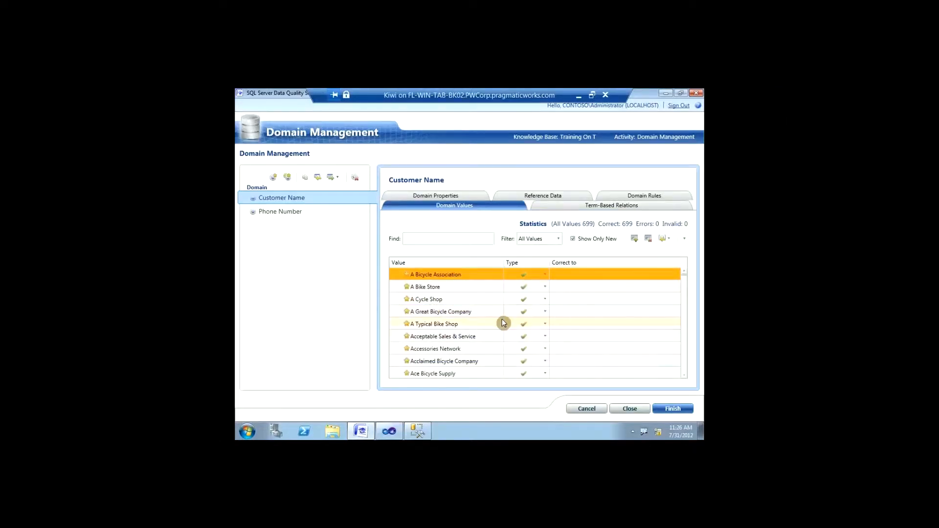
# Step: Make Assc. Bikes Inc. a synonym of Associated Bikes Inc., with Associated Bikes Inc. as leading value
pyautogui.scroll(-5, 502, 318)
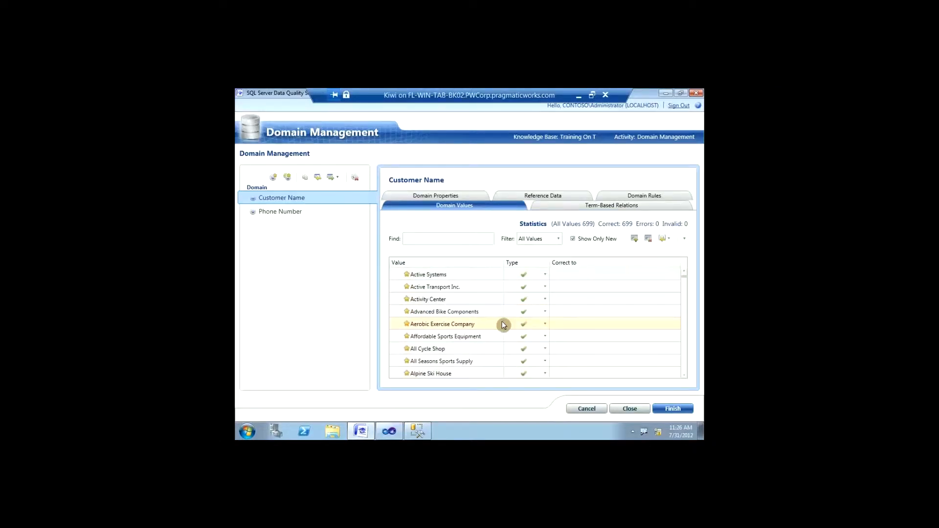
pyautogui.scroll(-2, 500, 324)
pyautogui.scroll(-1, 501, 325)
pyautogui.scroll(-1, 501, 325)
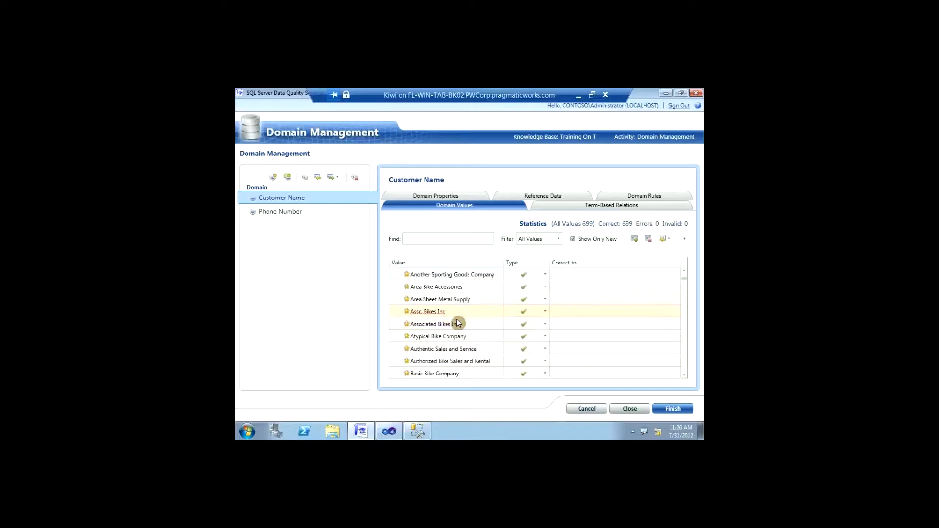
pyautogui.click(457, 317)
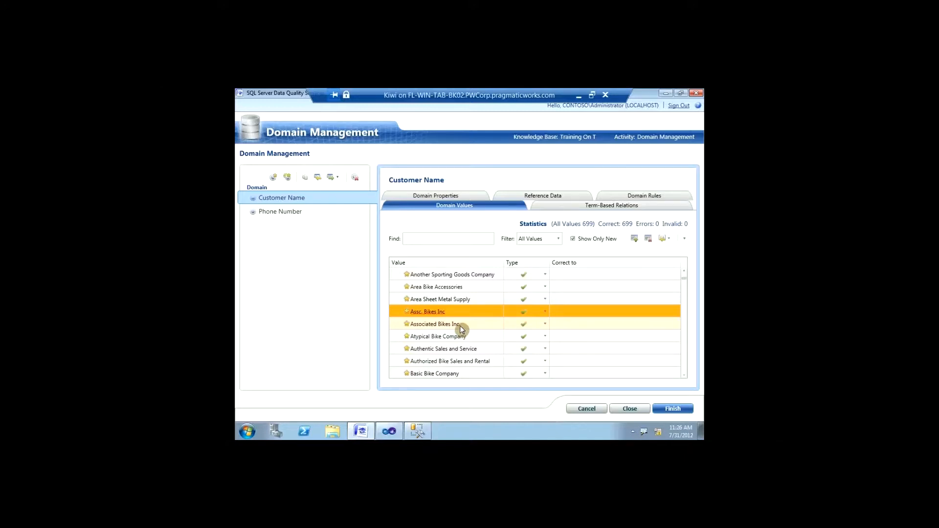
pyautogui.keyDown('ctrl'); pyautogui.click(459, 325); pyautogui.keyUp('ctrl')
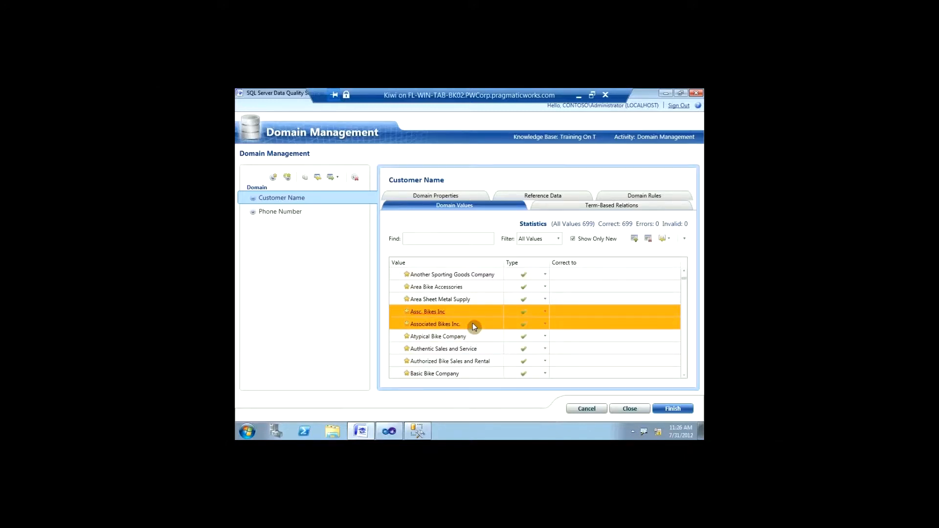
pyautogui.rightClick(473, 327)
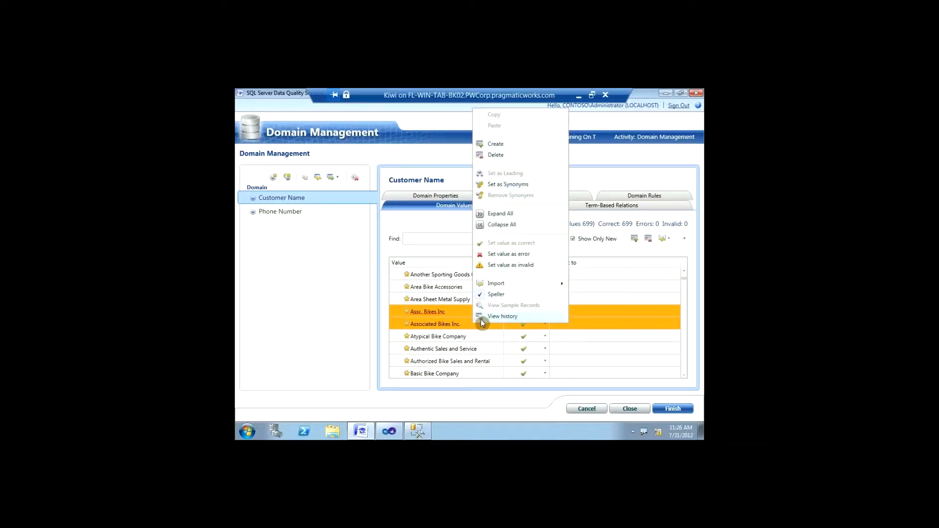
pyautogui.click(509, 183)
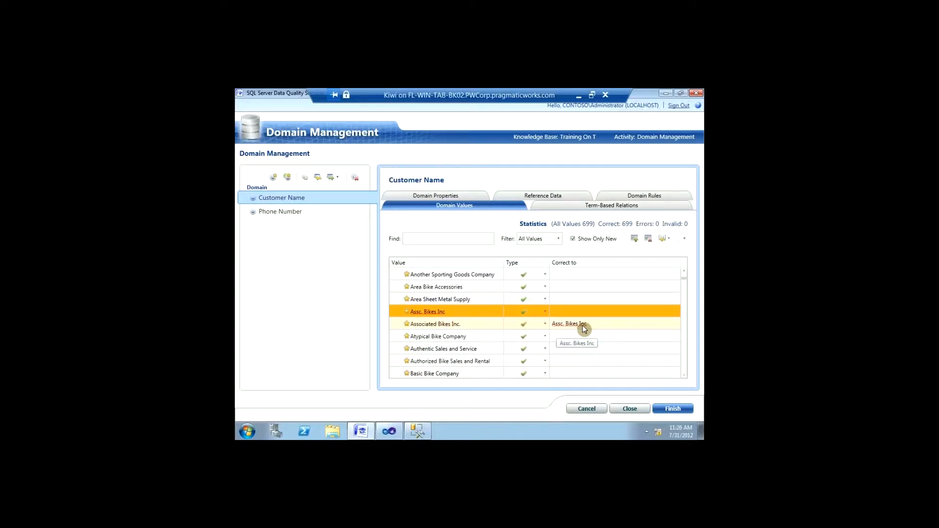
pyautogui.click(447, 323)
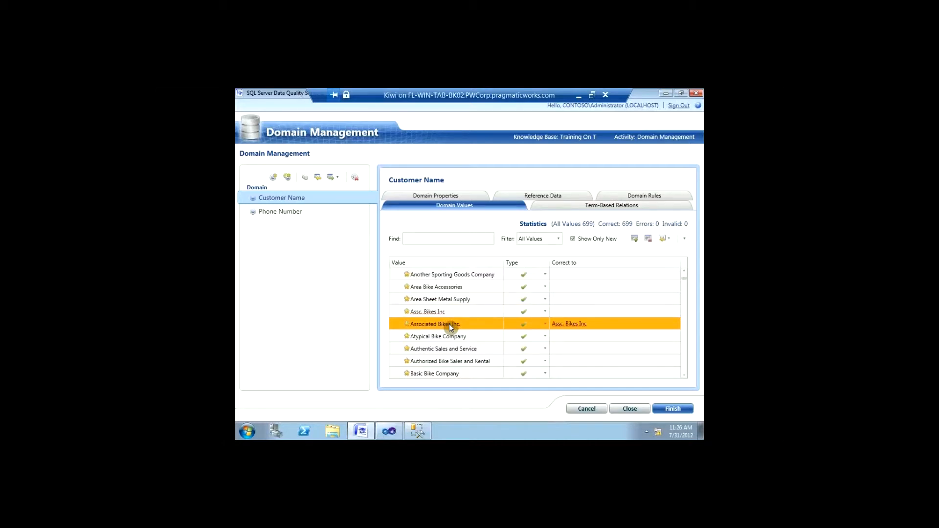
pyautogui.rightClick(449, 323)
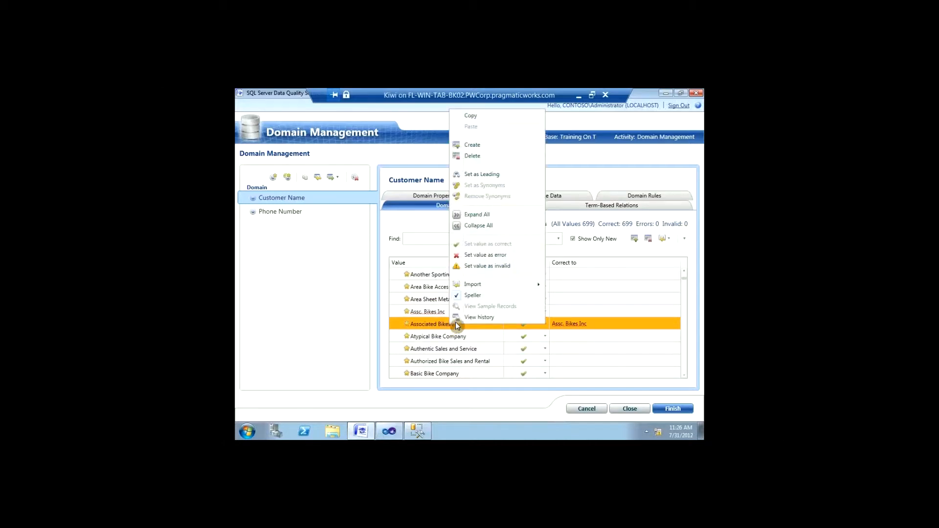
pyautogui.click(504, 175)
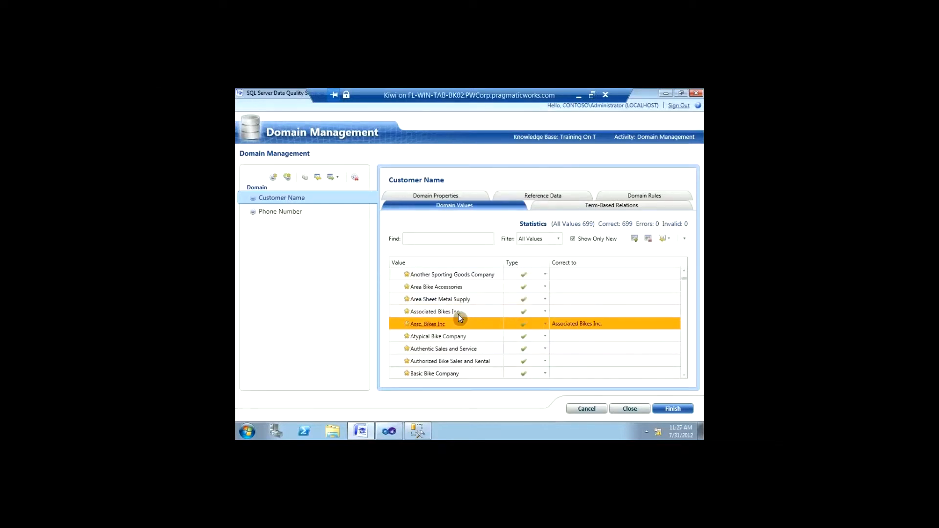
pyautogui.click(459, 313)
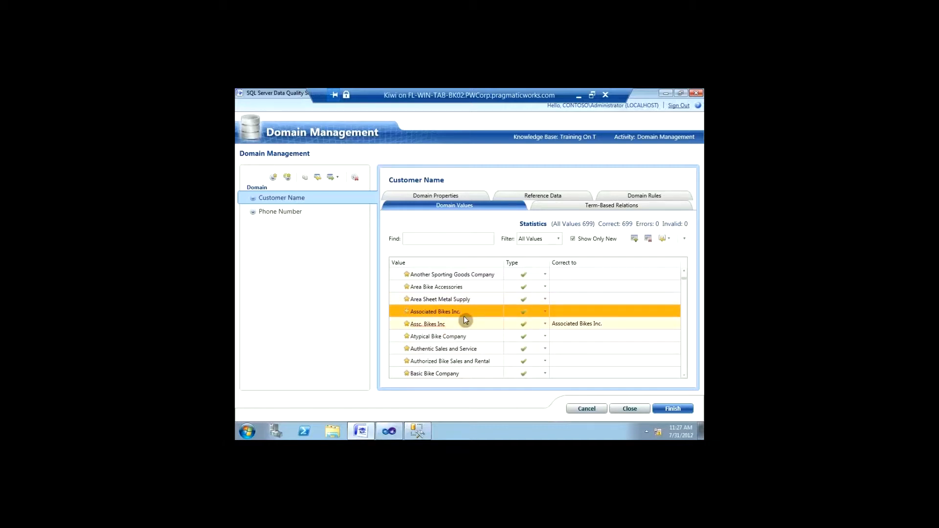
# Step: Inspect the actions available for the A Bike Store value without changing it
pyautogui.scroll(5, 463, 316)
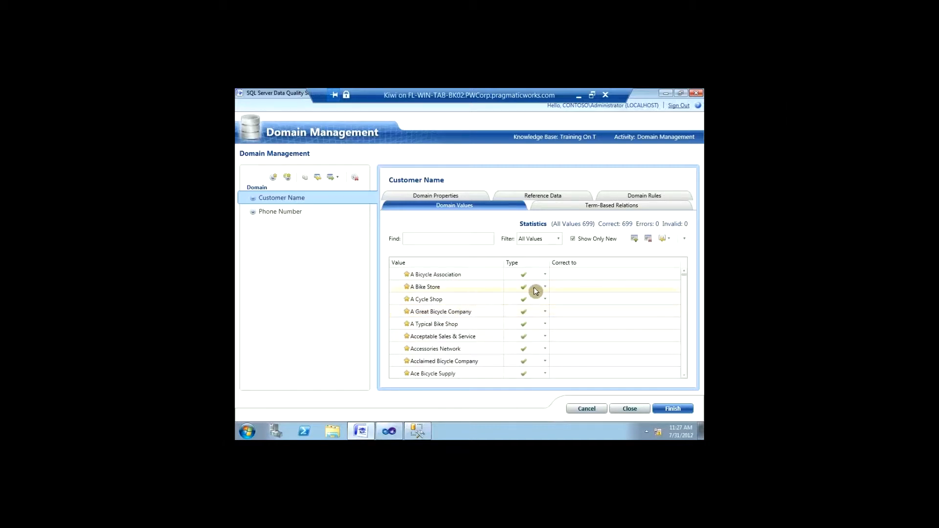
pyautogui.click(572, 290)
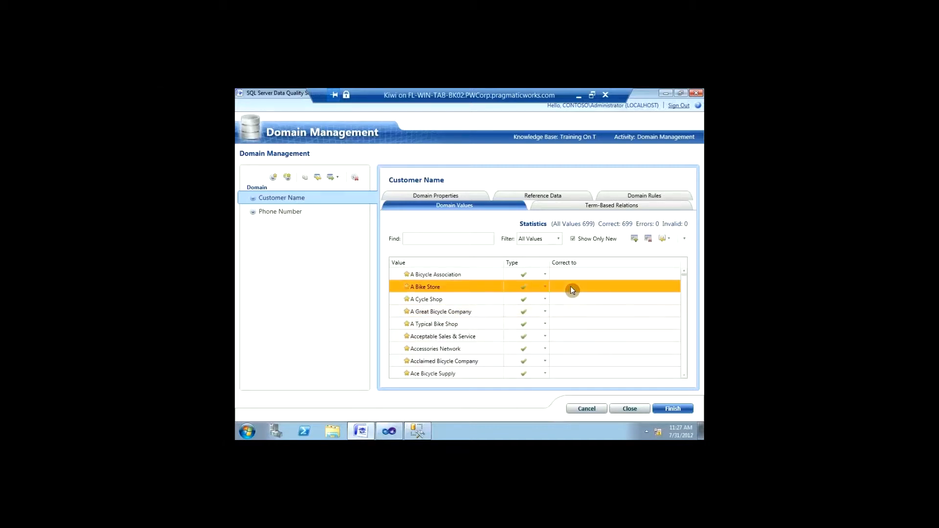
pyautogui.rightClick(569, 290)
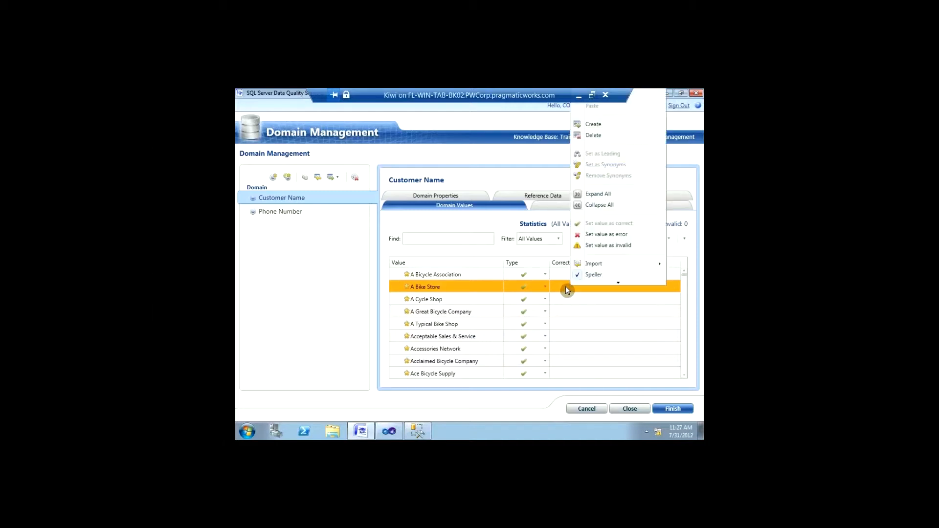
pyautogui.click(561, 291)
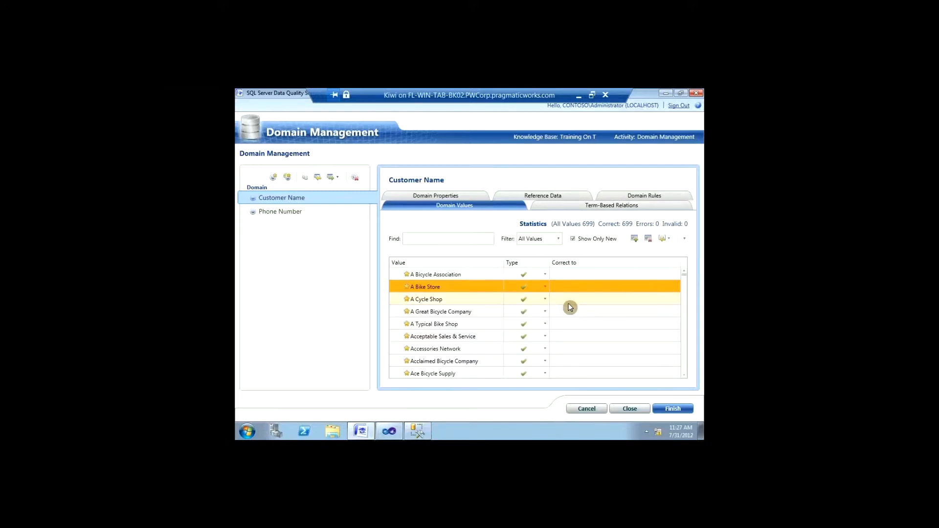
pyautogui.scroll(-5, 564, 304)
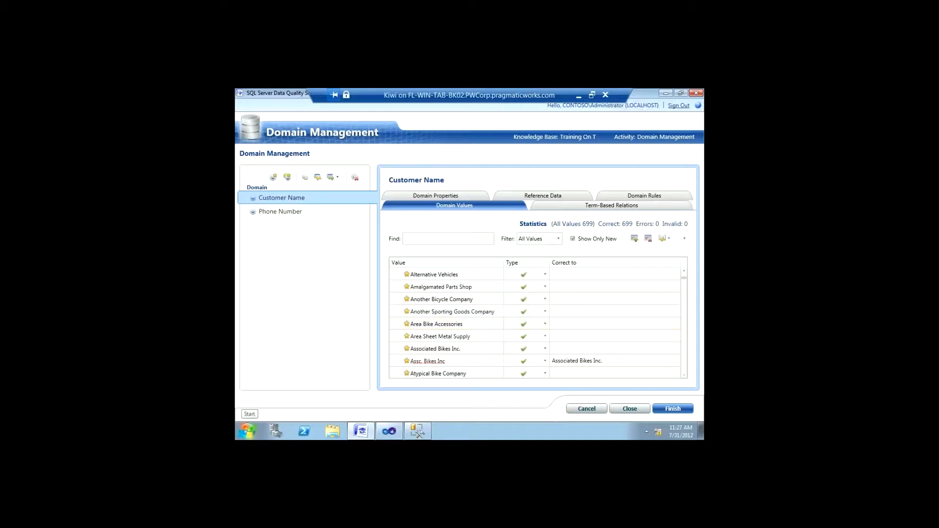
# Step: Add a Customer Name rule 'Customer Validation' requiring length greater than or equal to 7
pyautogui.click(645, 197)
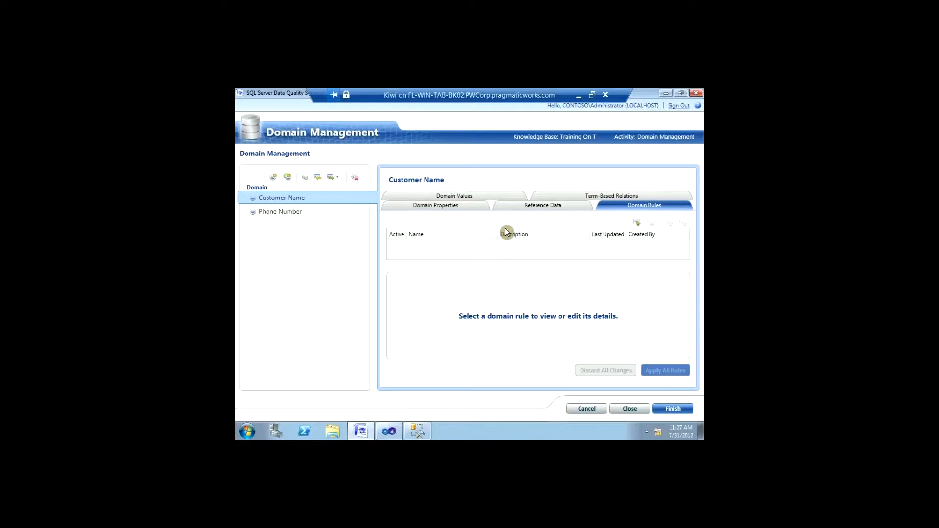
pyautogui.click(638, 223)
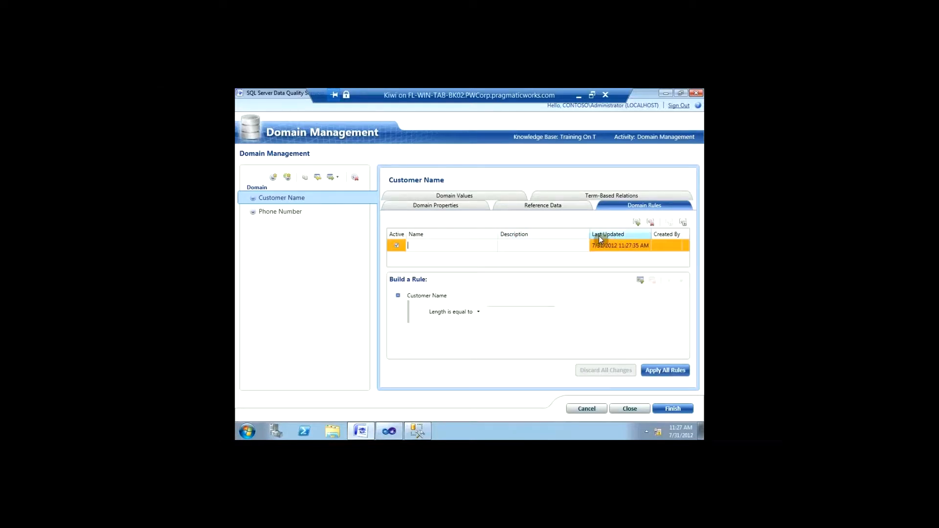
pyautogui.write('Customer Validation')
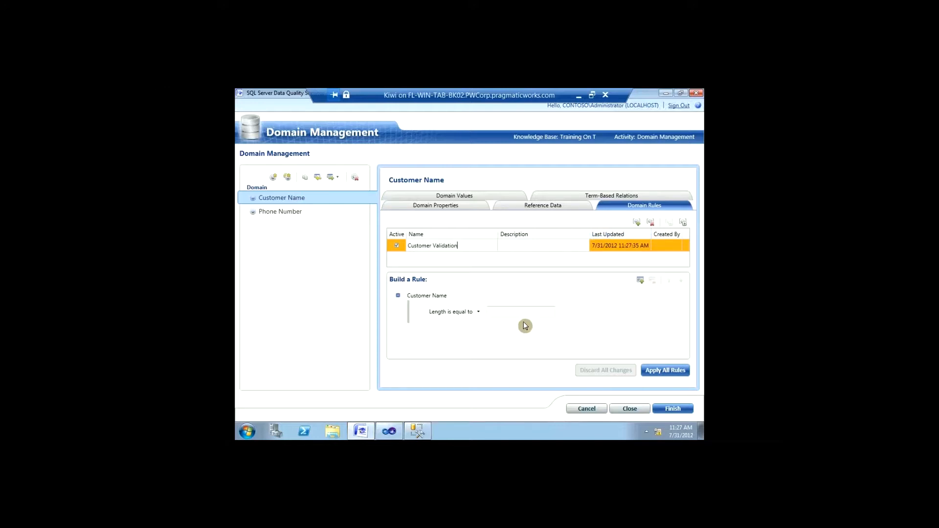
pyautogui.moveTo(415, 246); pyautogui.dragTo(430, 265)
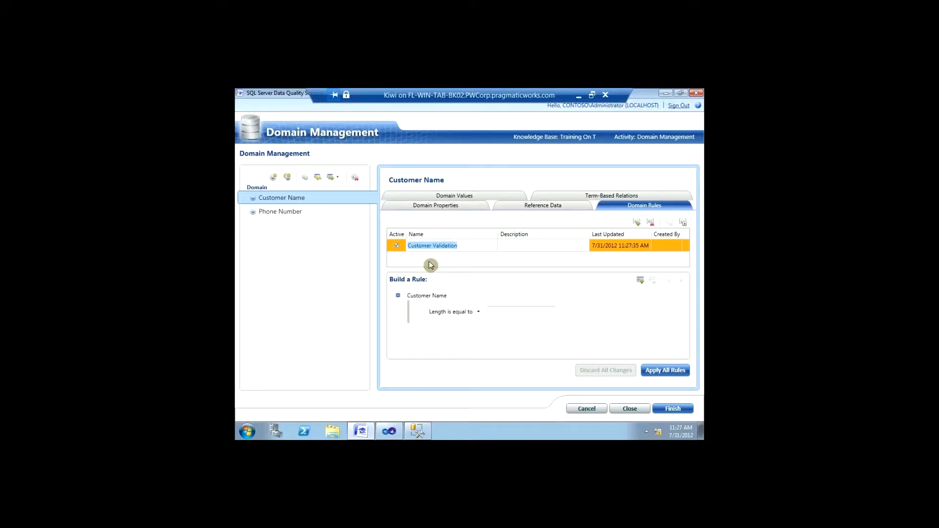
pyautogui.click(479, 312)
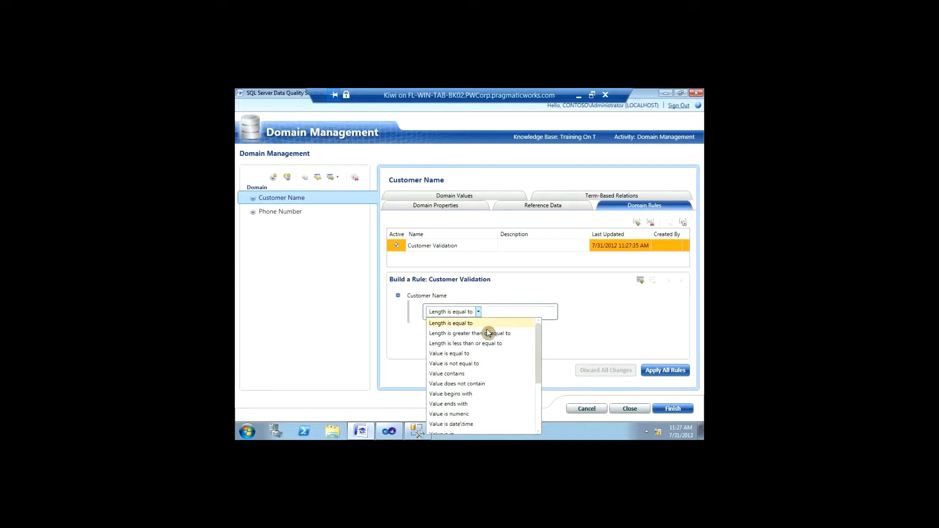
pyautogui.click(487, 333)
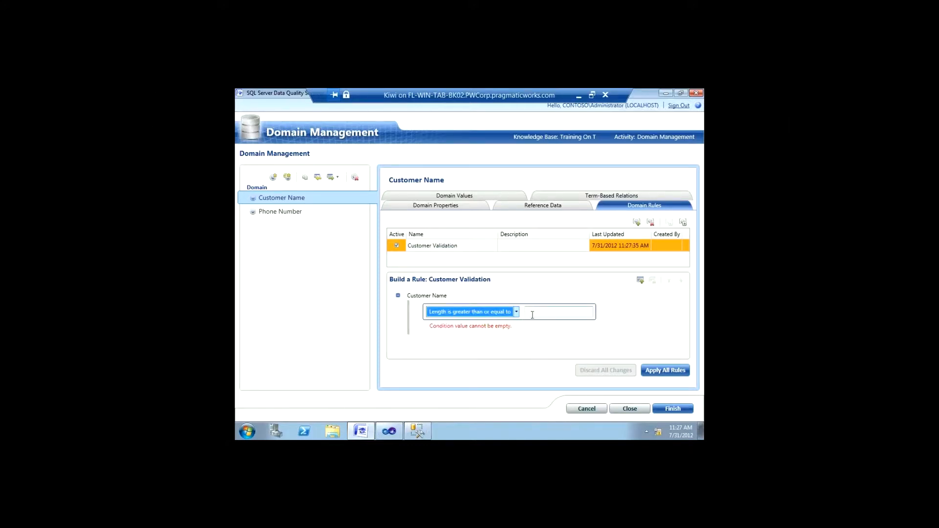
pyautogui.click(532, 315)
pyautogui.write('7')
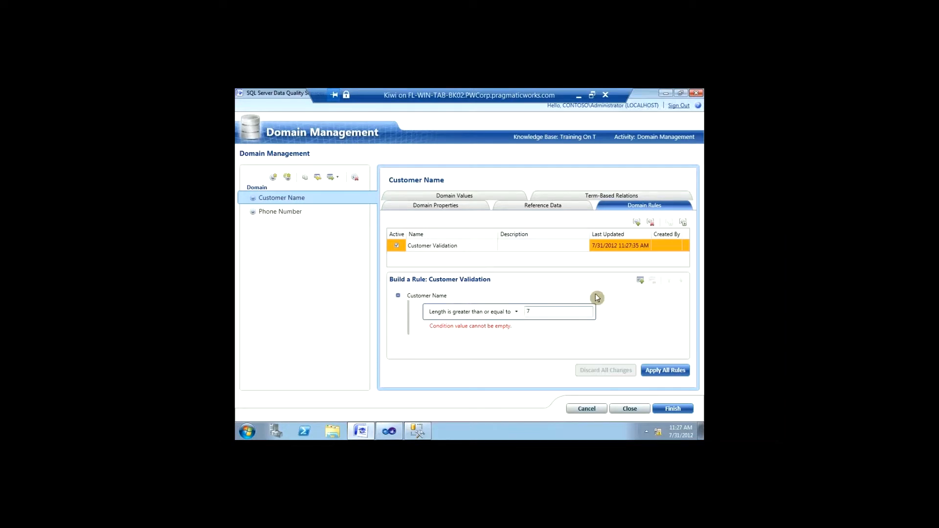
# Step: Add a second condition, Value ends with 'Inc.', then switch to the Phone Number domain
pyautogui.click(639, 281)
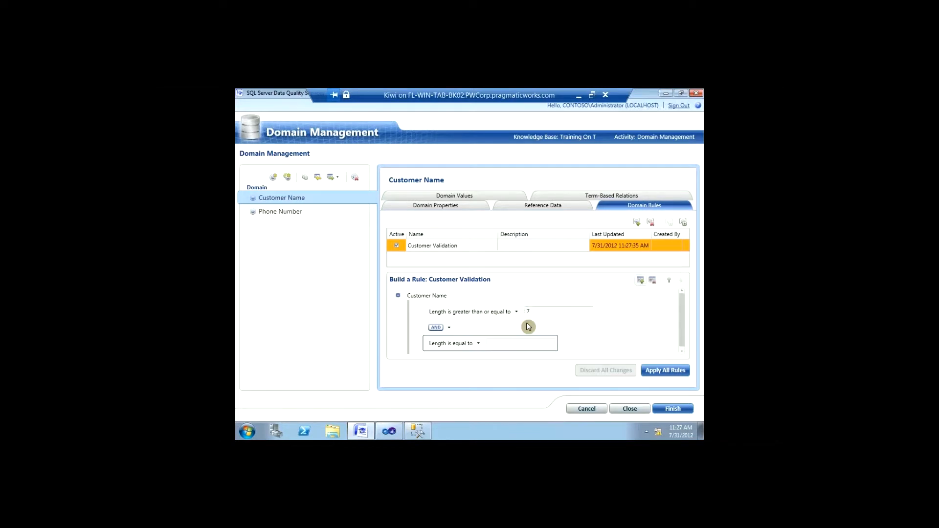
pyautogui.click(479, 344)
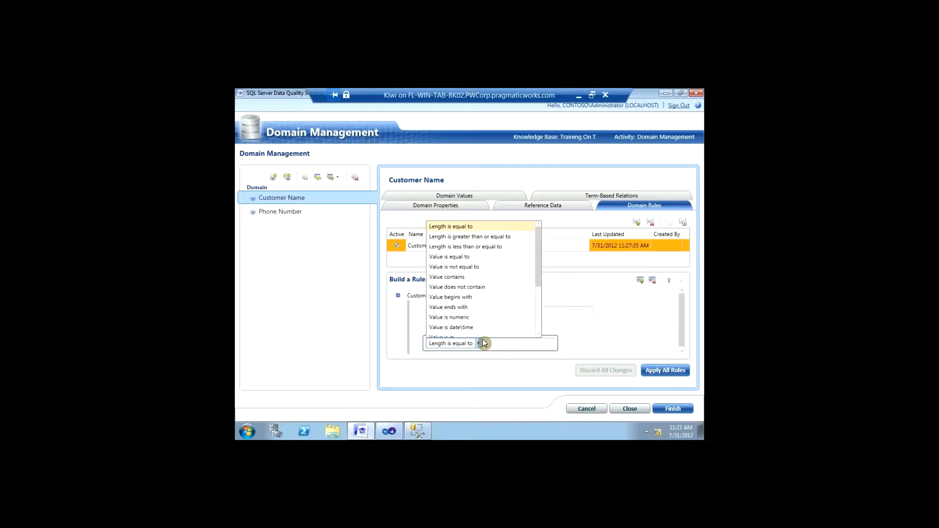
pyautogui.scroll(1, 495, 284)
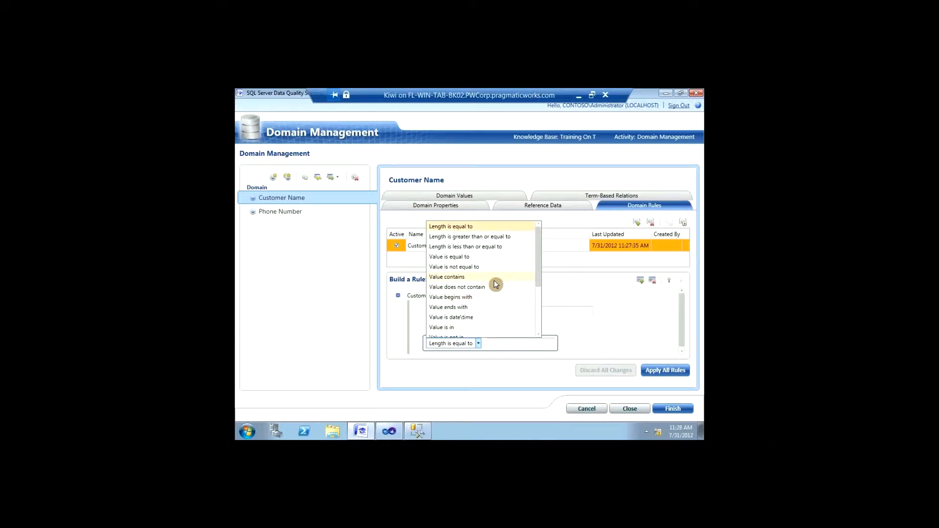
pyautogui.click(493, 307)
pyautogui.click(500, 341)
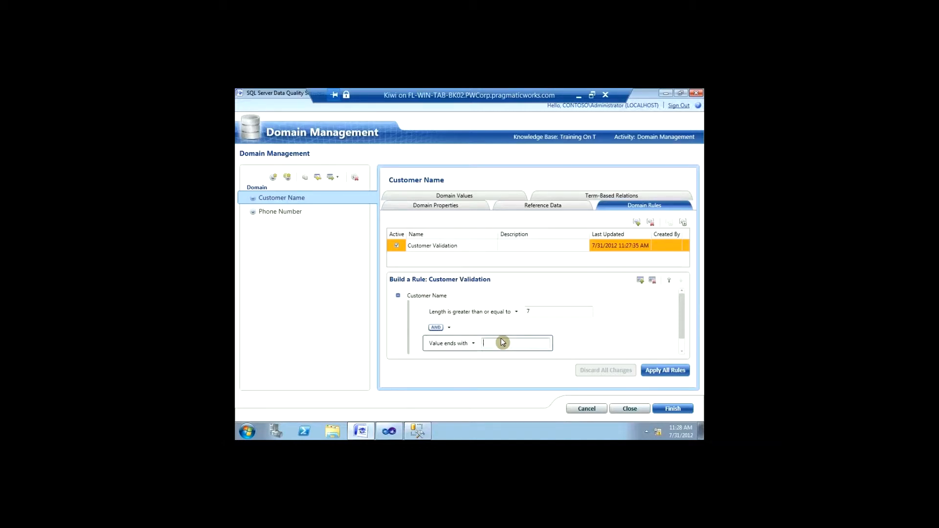
pyautogui.write('Inc.')
pyautogui.click(474, 343)
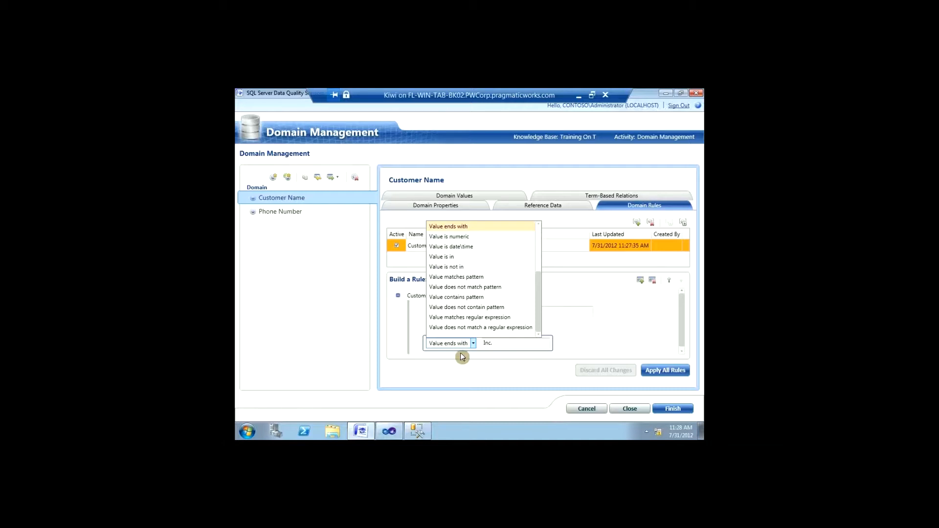
pyautogui.click(577, 345)
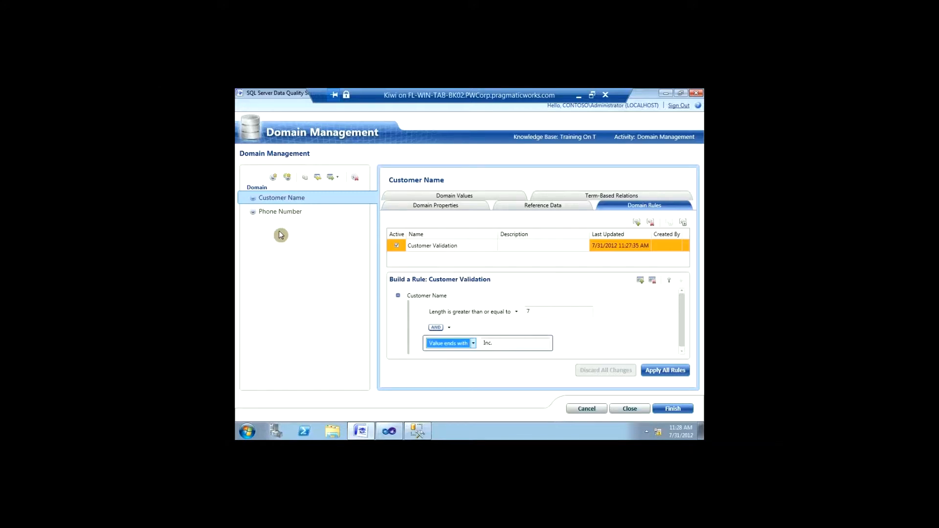
pyautogui.click(286, 214)
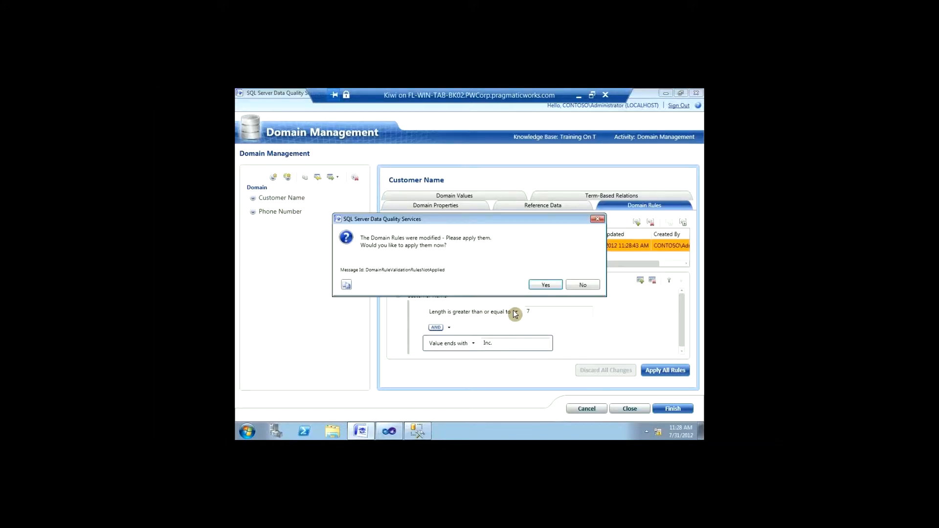
# Step: Confirm applying the Customer Validation rule despite 691 invalid values, then acknowledge success
pyautogui.click(545, 288)
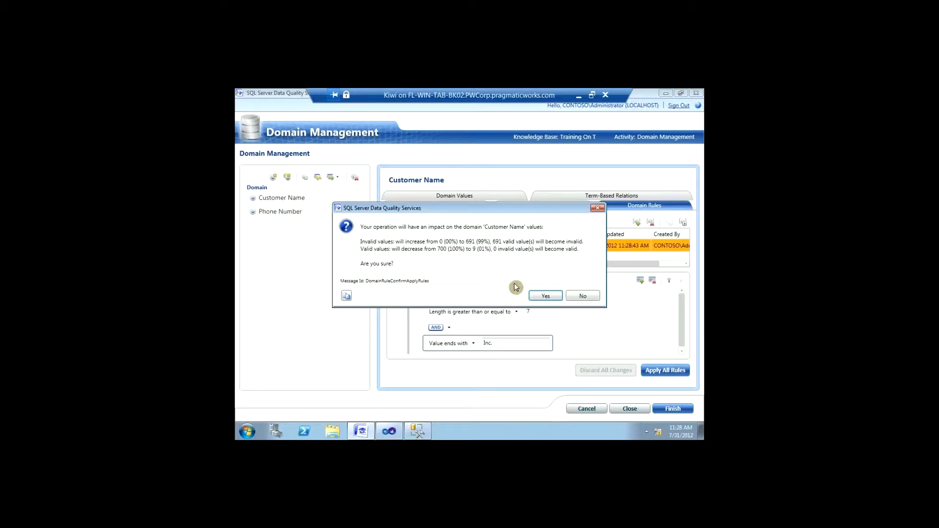
pyautogui.press('super+plus')
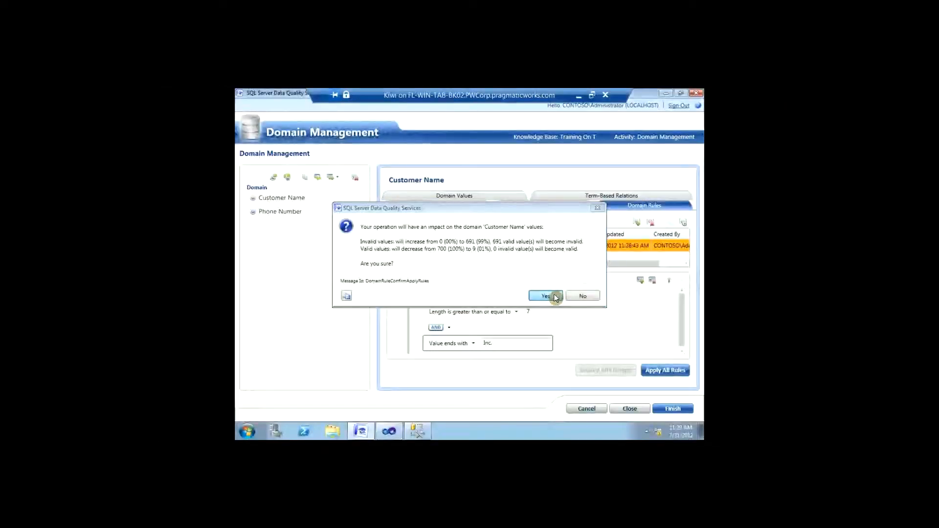
pyautogui.click(546, 296)
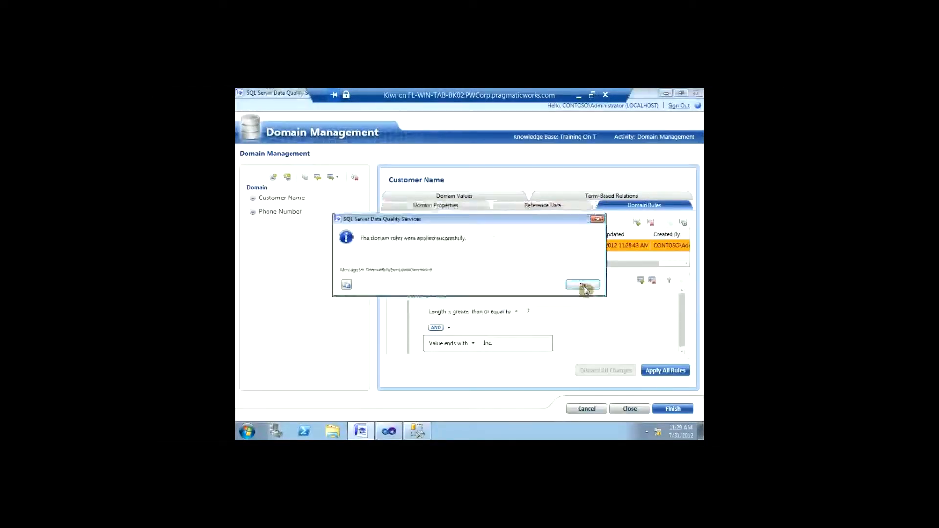
pyautogui.click(582, 288)
pyautogui.click(280, 211)
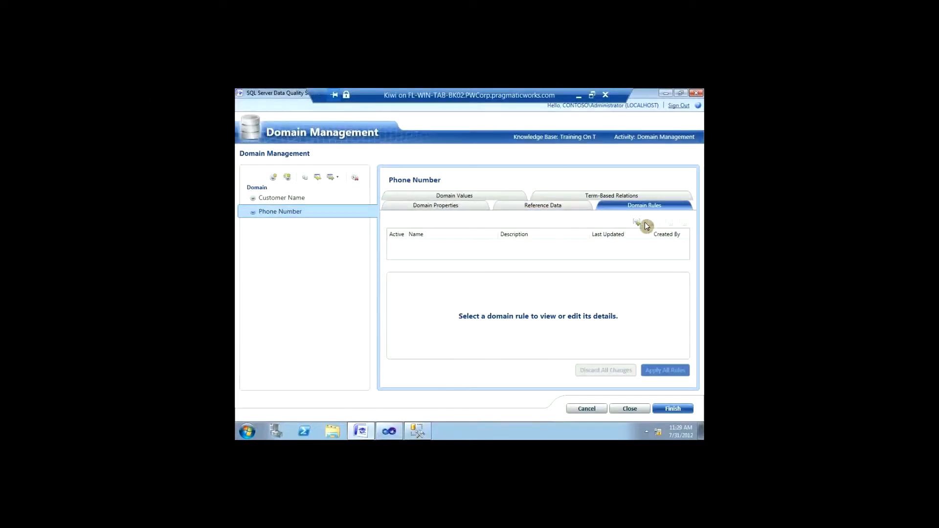
# Step: Add a 'Phone Number' rule requiring length greater than or equal to 8
pyautogui.click(638, 223)
pyautogui.write('Ph')
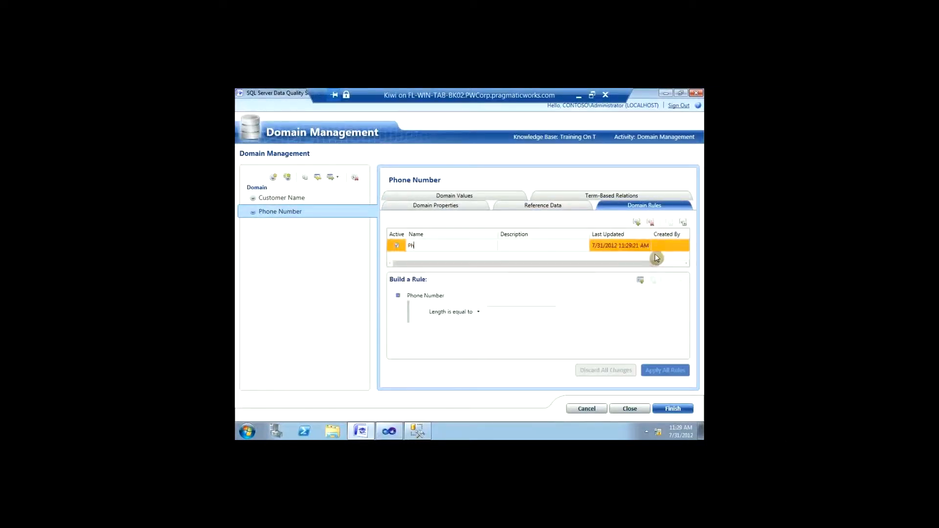
pyautogui.write('one Number')
pyautogui.click(485, 313)
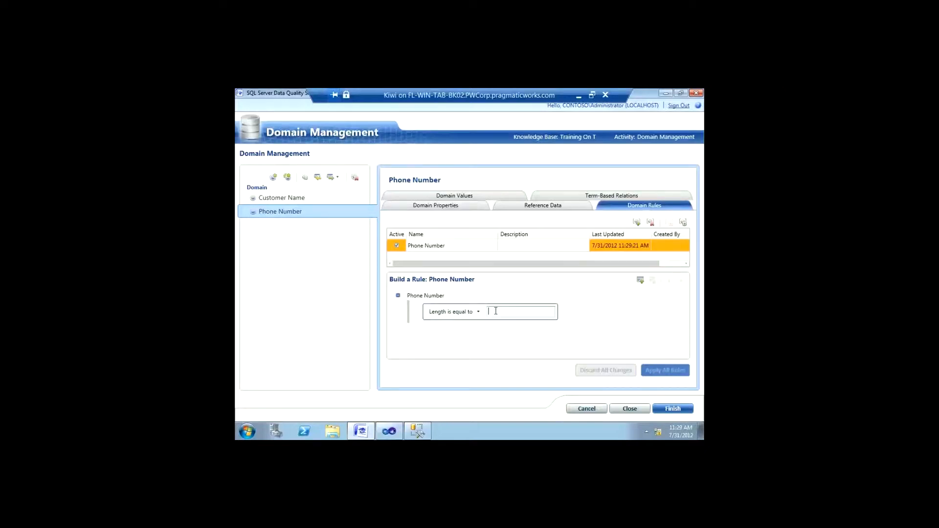
pyautogui.click(501, 311)
pyautogui.write('8')
pyautogui.click(478, 310)
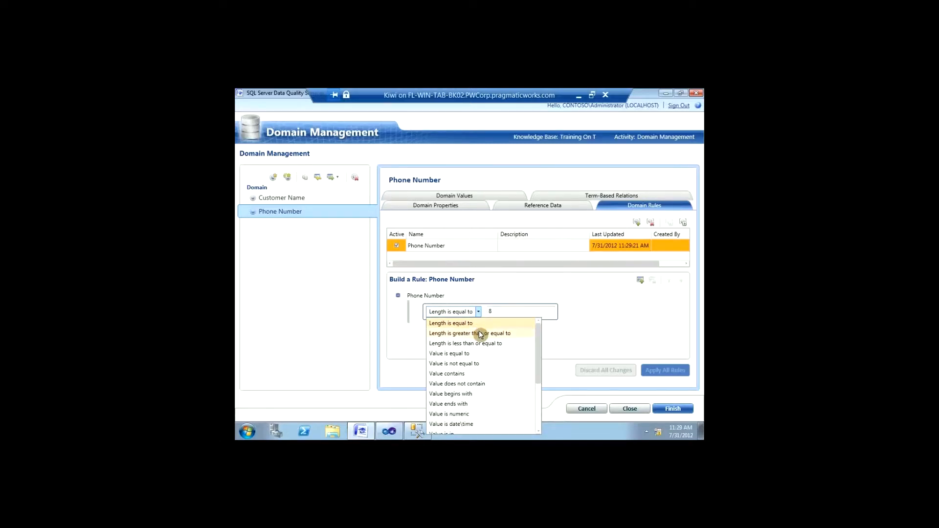
pyautogui.click(480, 334)
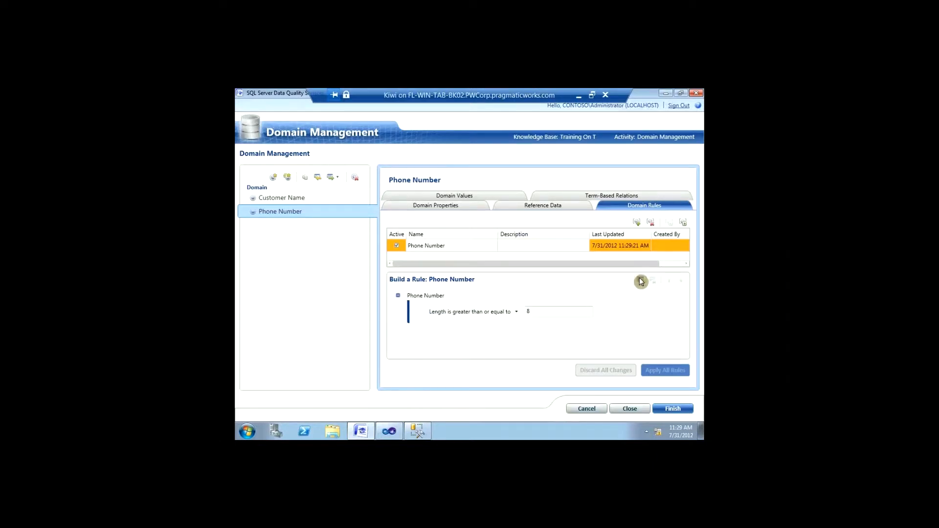
pyautogui.click(638, 281)
pyautogui.click(467, 344)
pyautogui.scroll(-1, 474, 336)
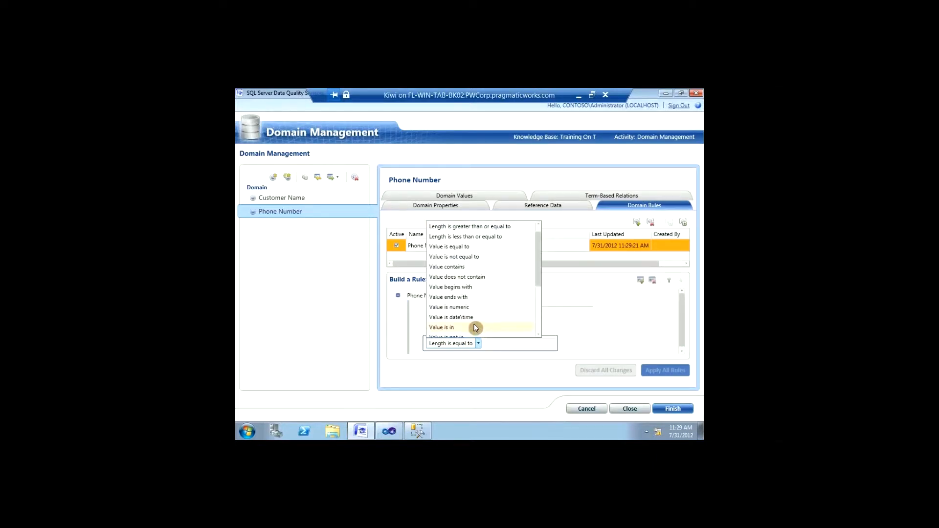
pyautogui.scroll(-3, 478, 314)
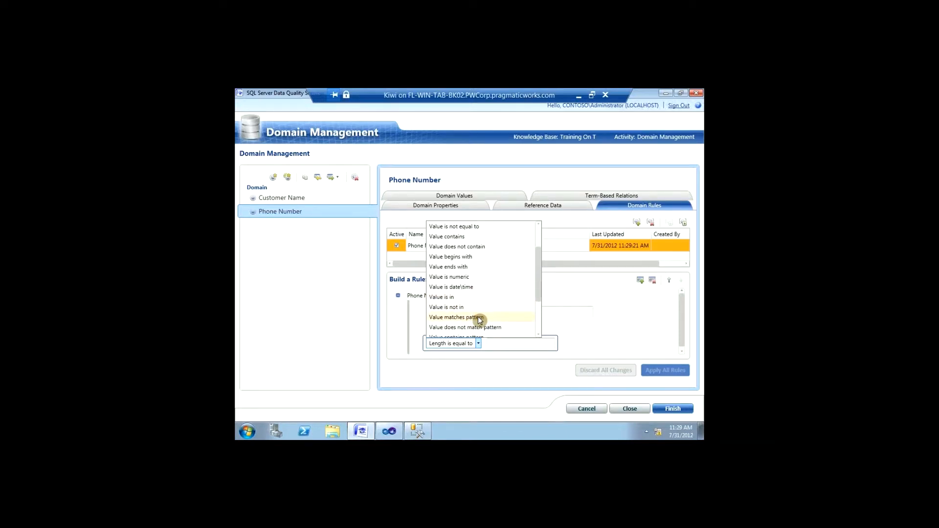
pyautogui.click(477, 317)
pyautogui.click(501, 345)
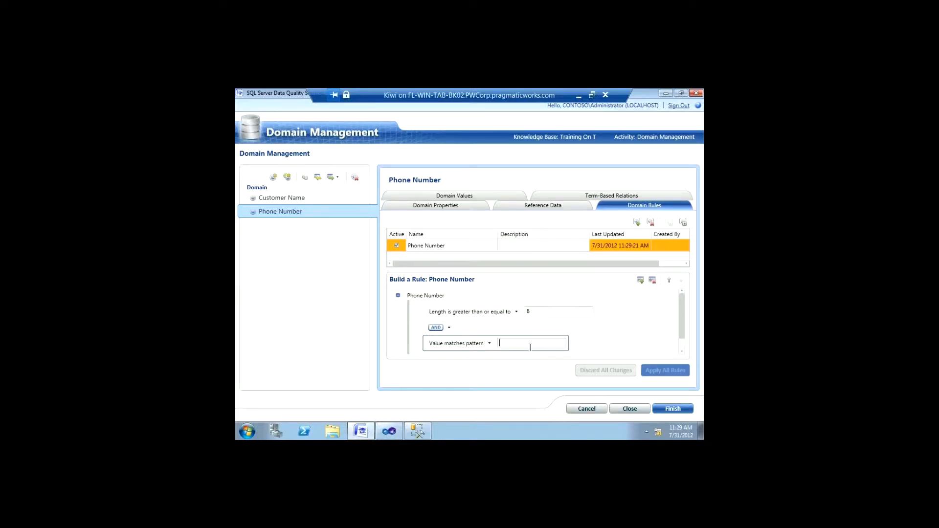
pyautogui.write('xxxxxx')
pyautogui.moveTo(524, 344); pyautogui.dragTo(487, 343)
pyautogui.press('BackSpace')
pyautogui.write('111-111-1111')
pyautogui.click(627, 339)
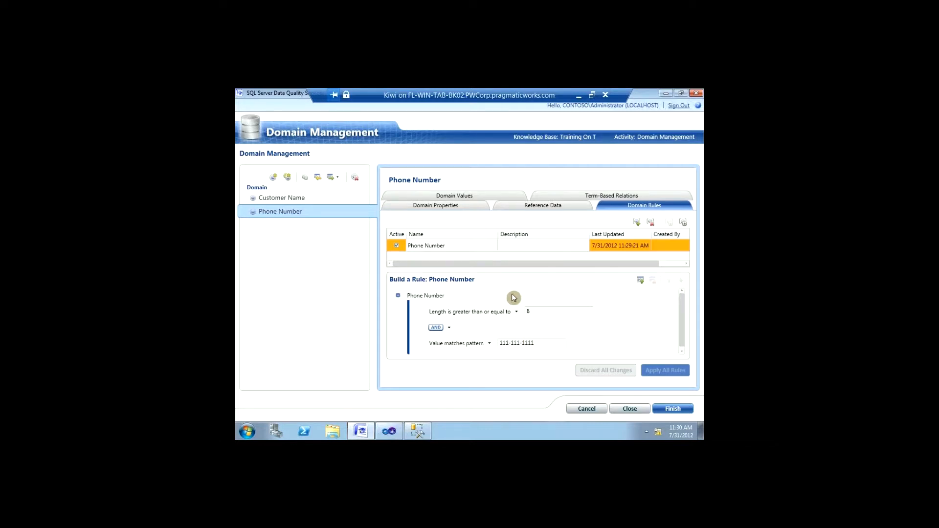
pyautogui.click(683, 223)
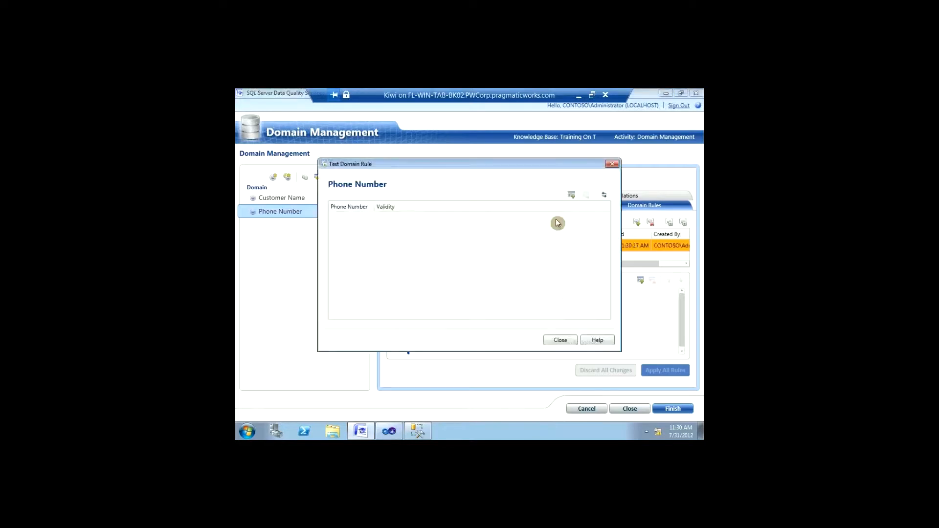
pyautogui.click(573, 196)
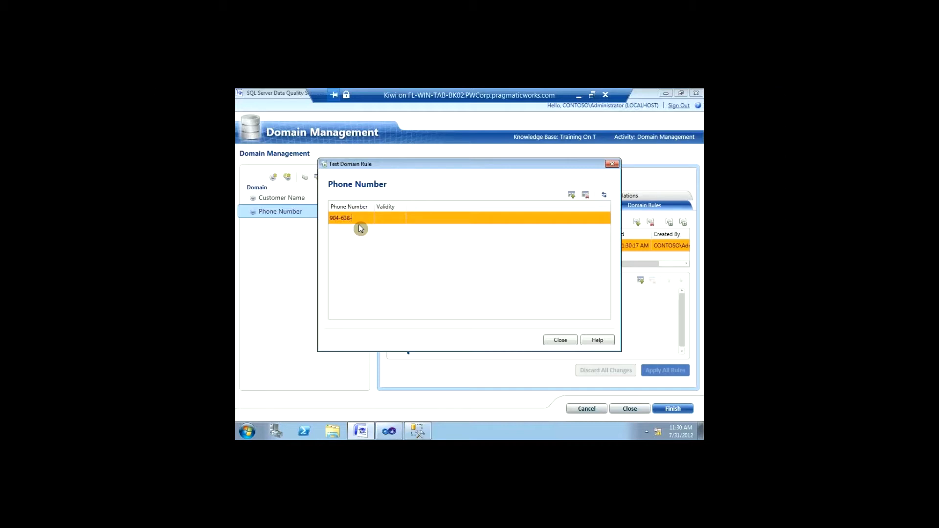
pyautogui.press('Tab')
pyautogui.press('Tab')
pyautogui.click(571, 195)
pyautogui.click(366, 230)
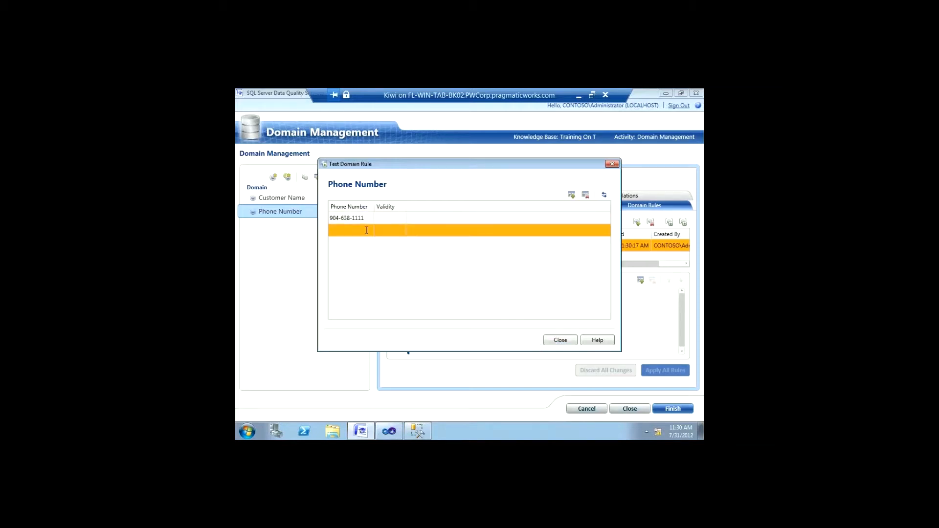
pyautogui.click(361, 220)
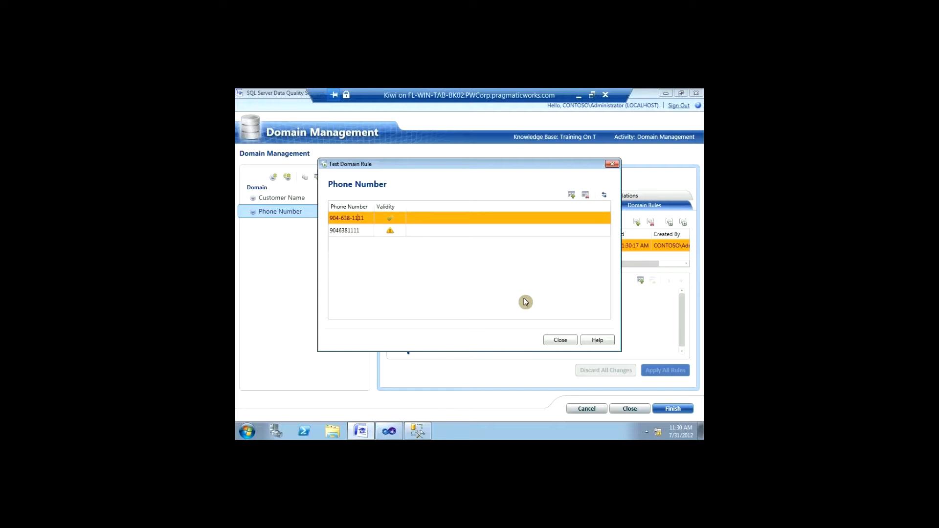
pyautogui.click(557, 341)
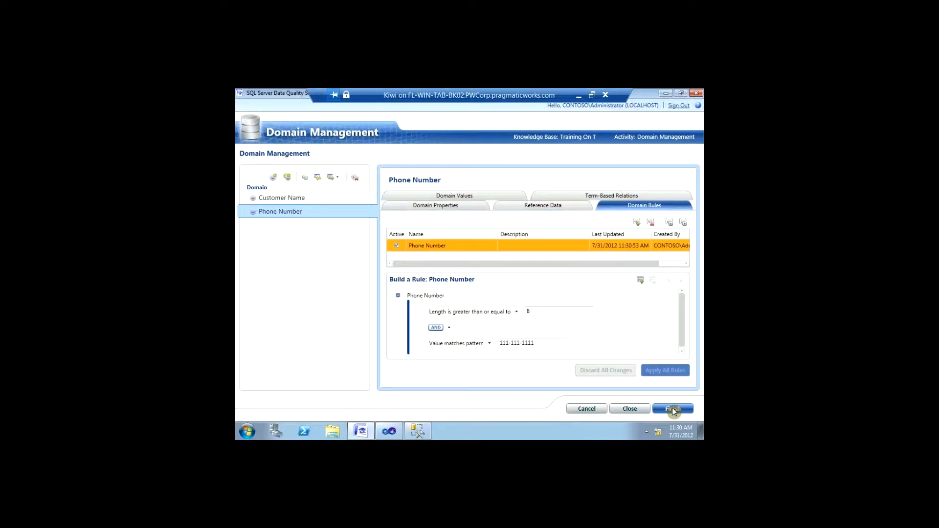
# Step: Finish the domain session, publish the knowledge base, and switch to the Visual Studio SSIS project
pyautogui.click(672, 409)
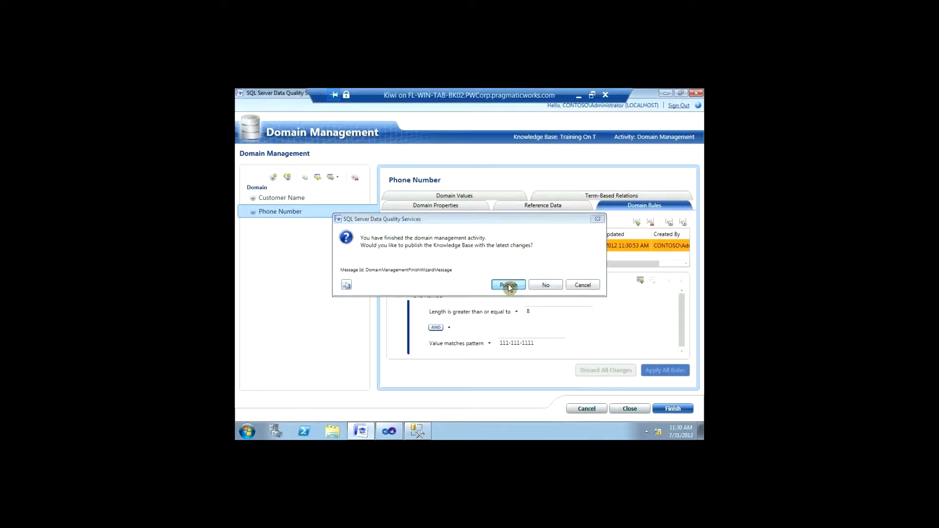
pyautogui.click(509, 285)
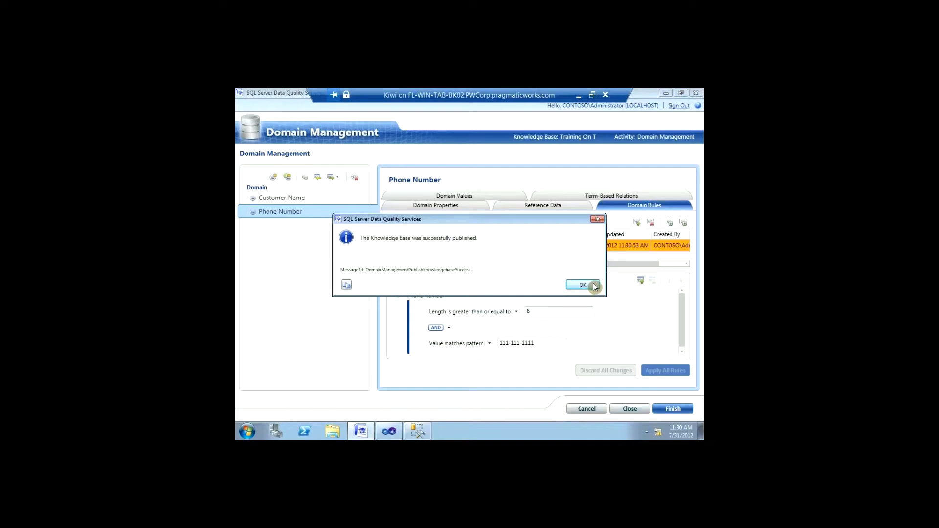
pyautogui.click(591, 286)
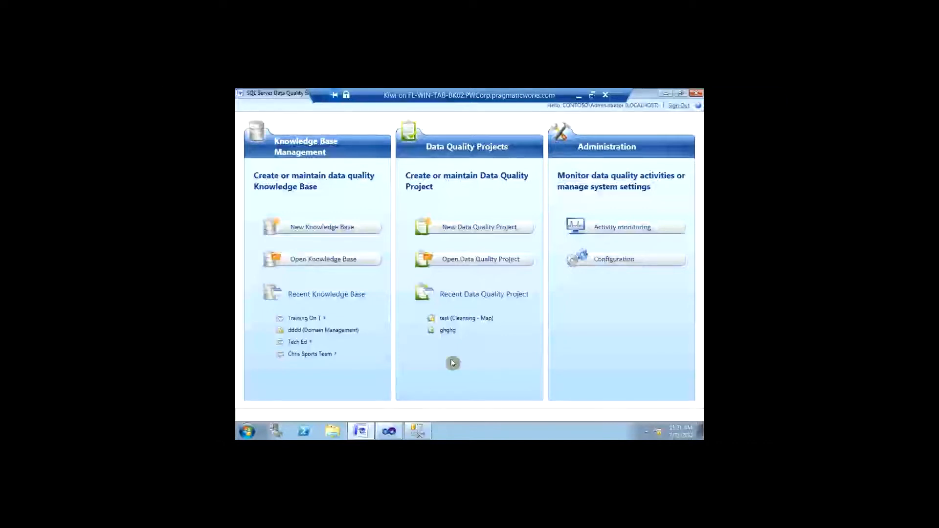
pyautogui.click(391, 431)
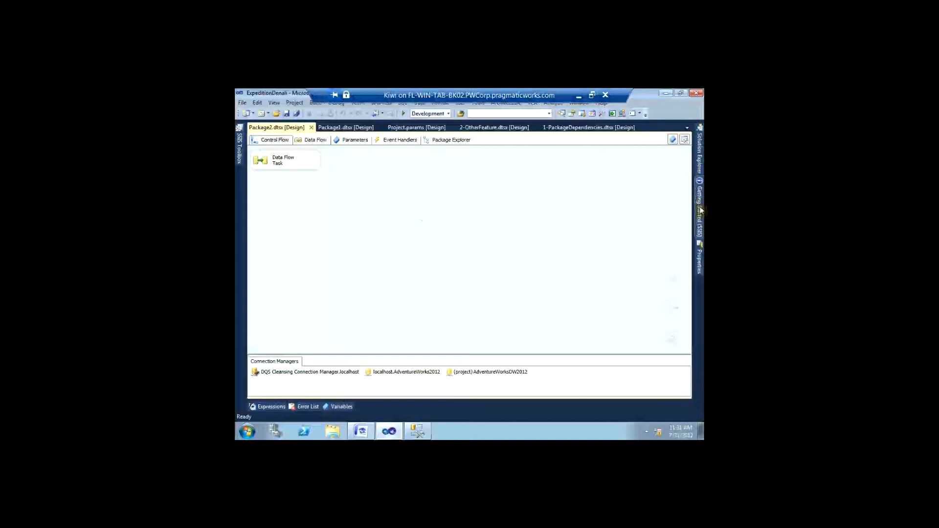
# Step: Create a new SSIS package, Package3.dtsx, under the SSIS Packages folder in Solution Explorer
pyautogui.click(699, 255)
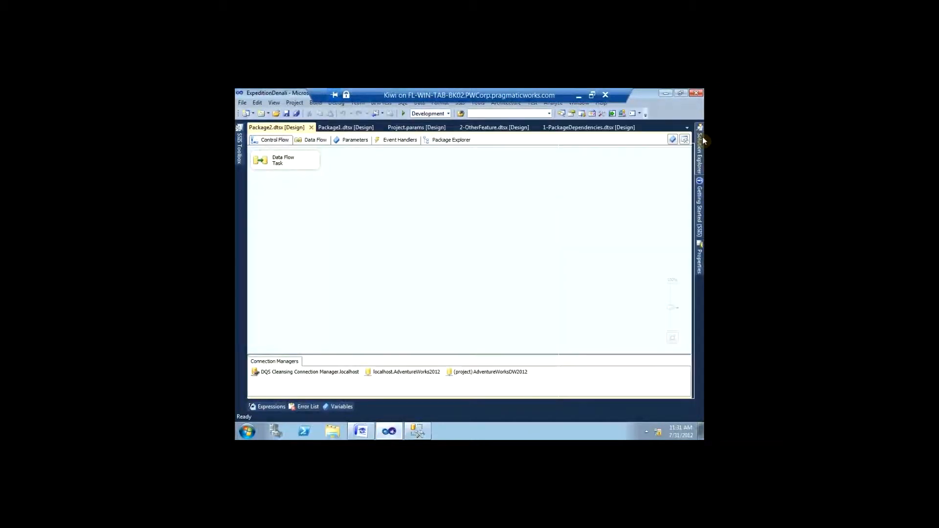
pyautogui.click(702, 137)
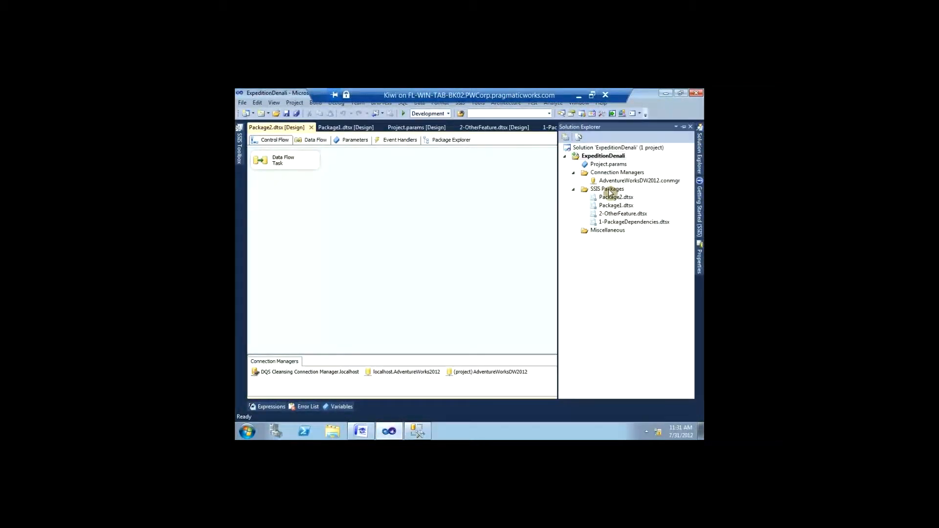
pyautogui.rightClick(608, 189)
pyautogui.click(576, 210)
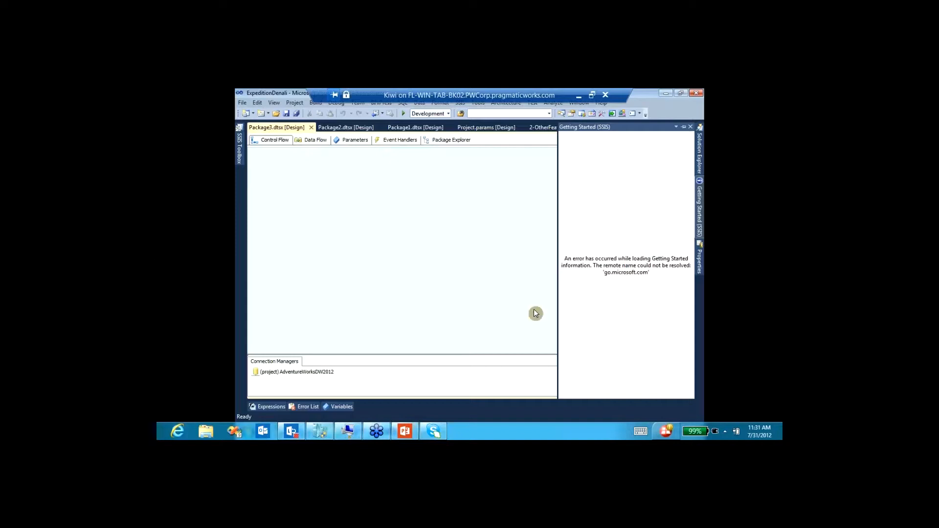
# Step: Create a Data Flow Task in Package3 and place an OLE DB Source on its canvas
pyautogui.click(305, 140)
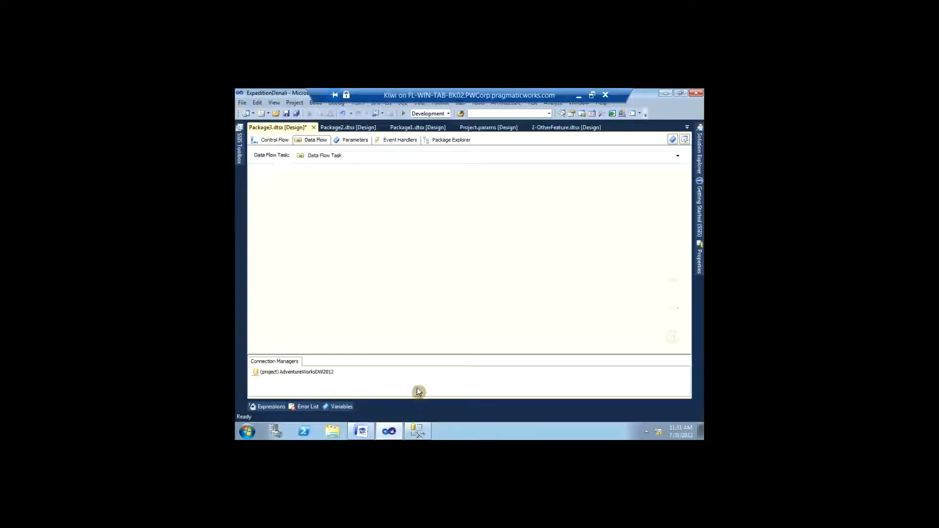
pyautogui.rightClick(418, 389)
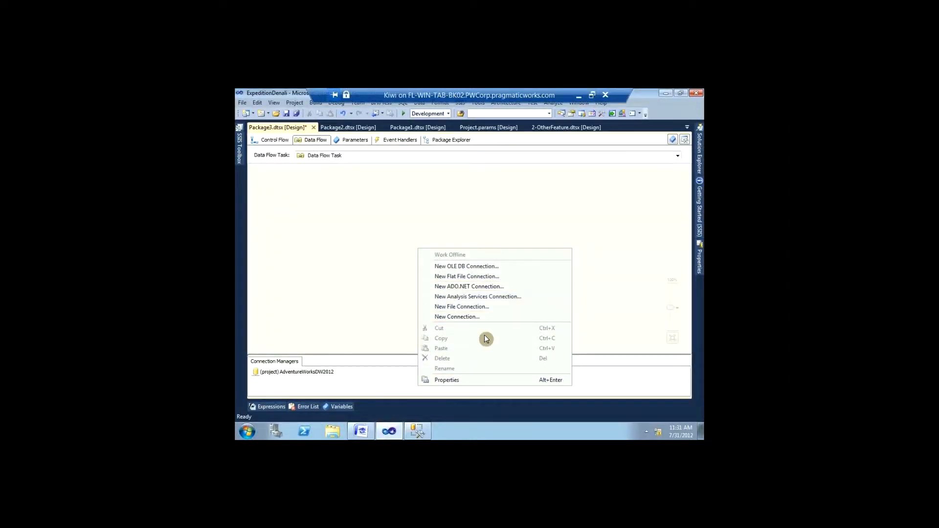
pyautogui.click(327, 289)
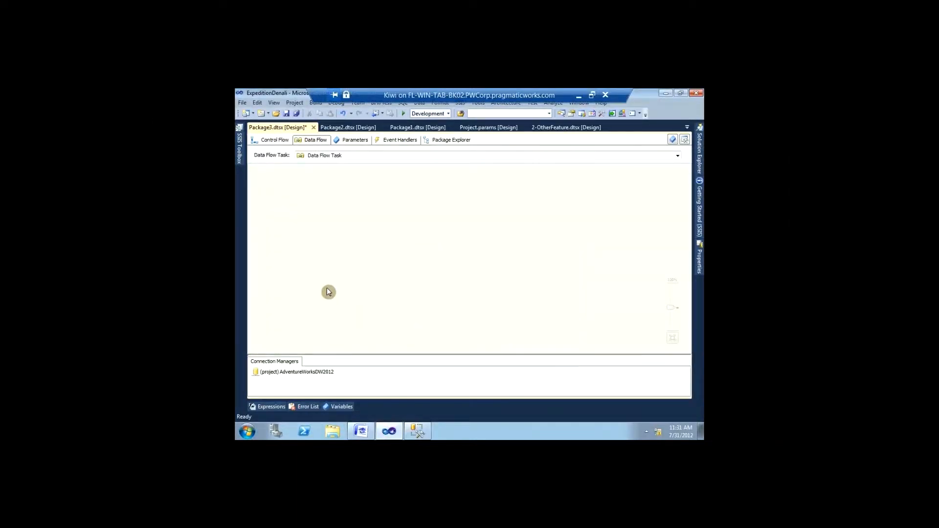
pyautogui.click(241, 149)
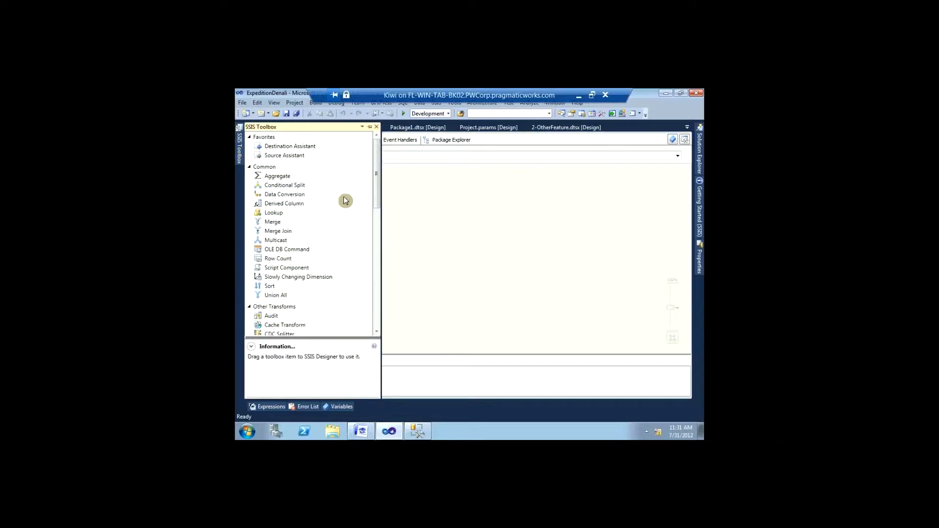
pyautogui.rightClick(373, 201)
pyautogui.click(374, 198)
pyautogui.moveTo(377, 190); pyautogui.dragTo(352, 269)
pyautogui.moveTo(279, 300); pyautogui.dragTo(456, 193)
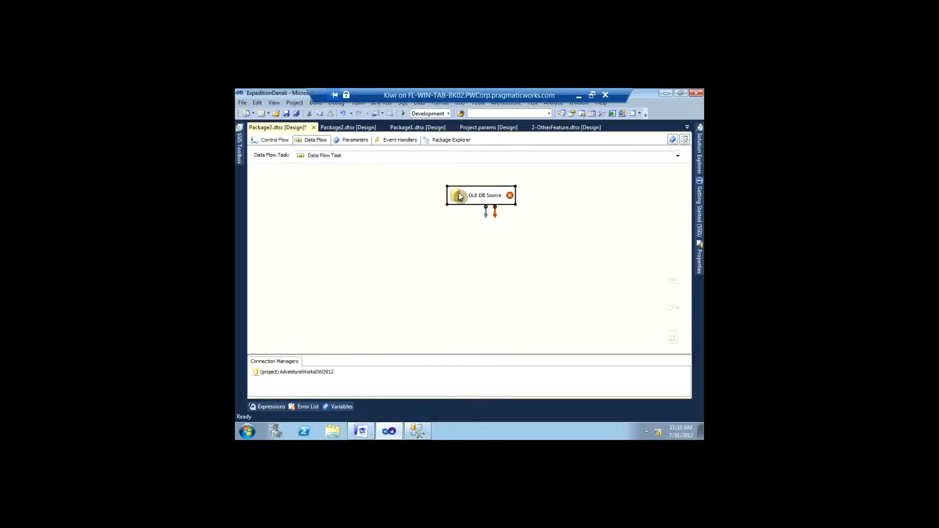
# Step: Point the OLE DB Source at the [dbo].[DimReseller] table and confirm its columns
pyautogui.doubleClick(459, 194)
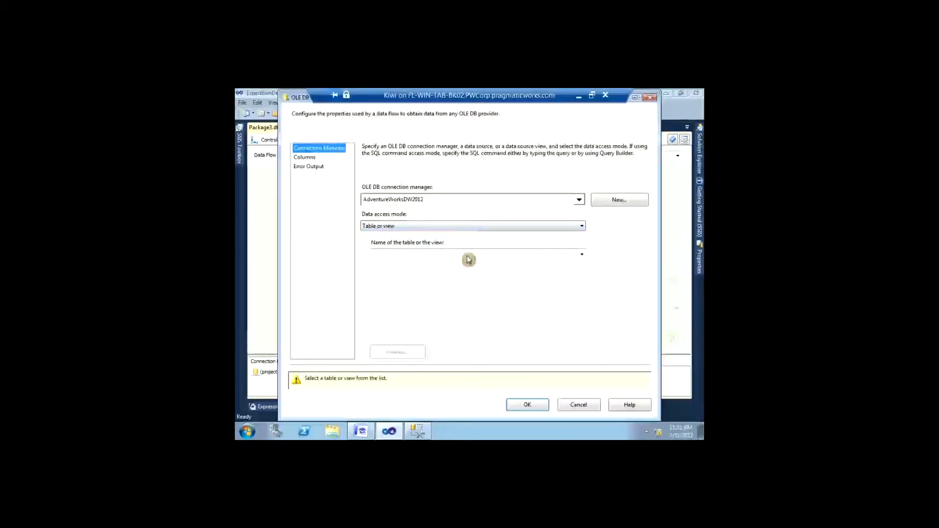
pyautogui.click(468, 260)
pyautogui.scroll(-5, 447, 302)
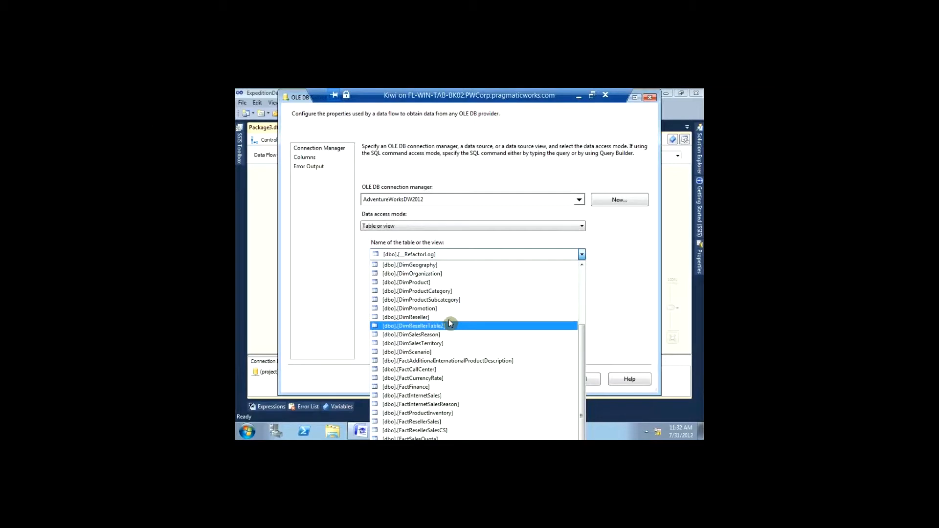
pyautogui.click(448, 317)
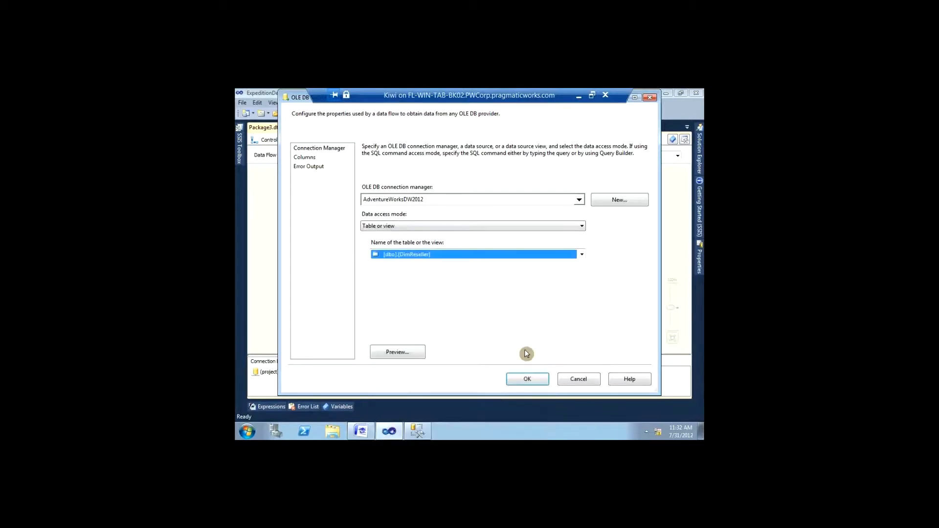
pyautogui.click(301, 158)
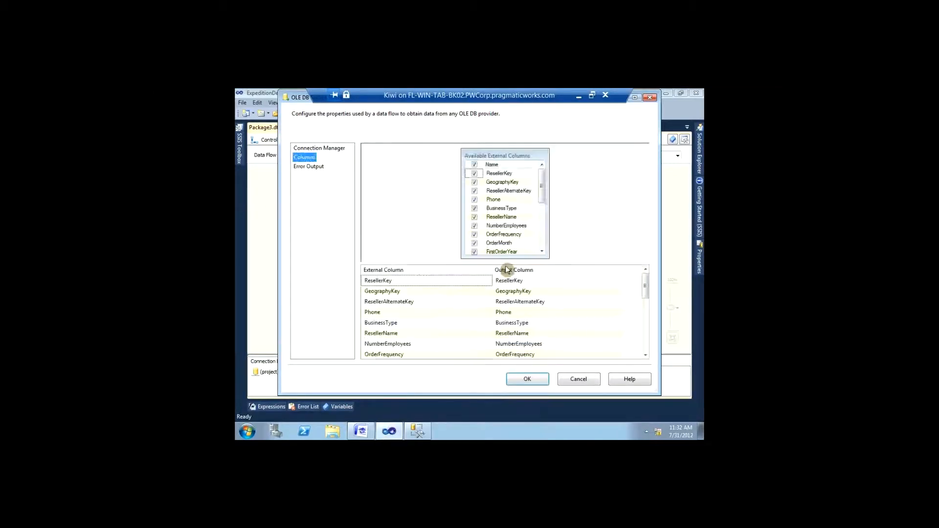
pyautogui.click(515, 384)
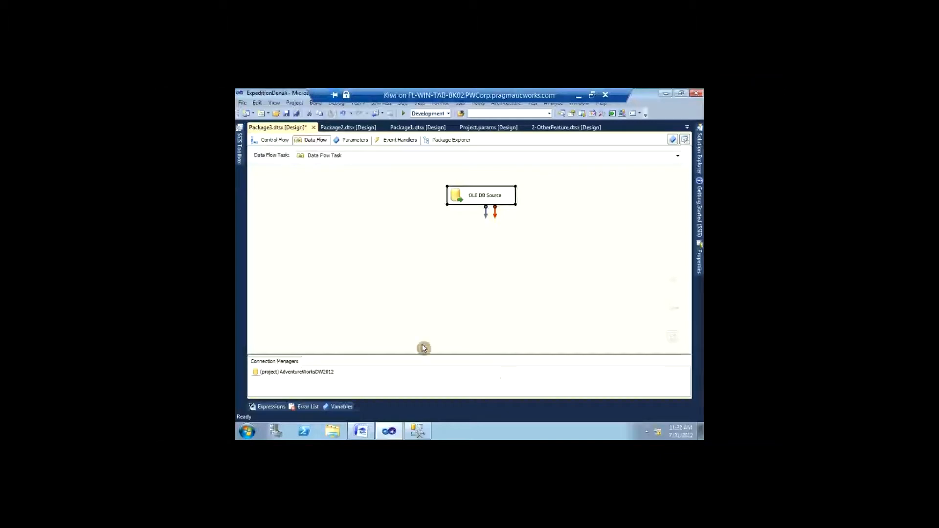
# Step: Add a DQS Cleansing transformation below the OLE DB Source and open its editor
pyautogui.click(239, 147)
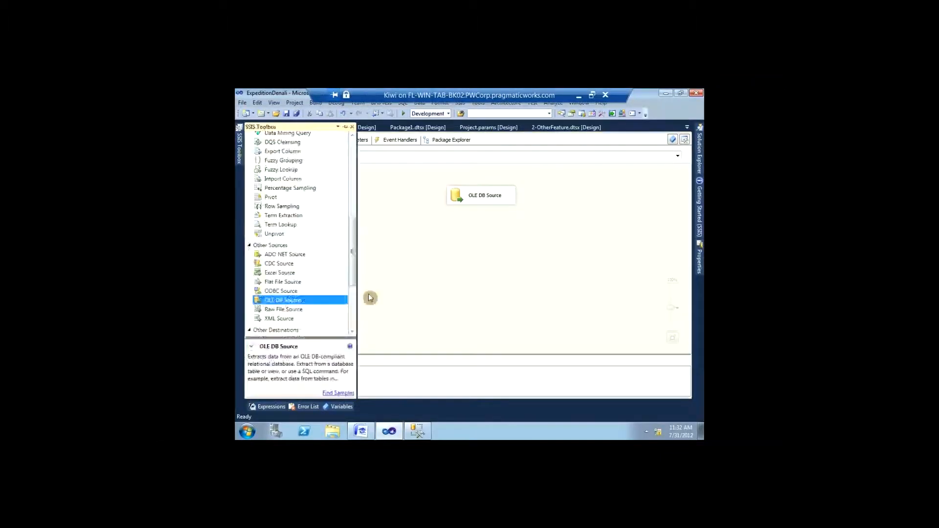
pyautogui.scroll(3, 350, 253)
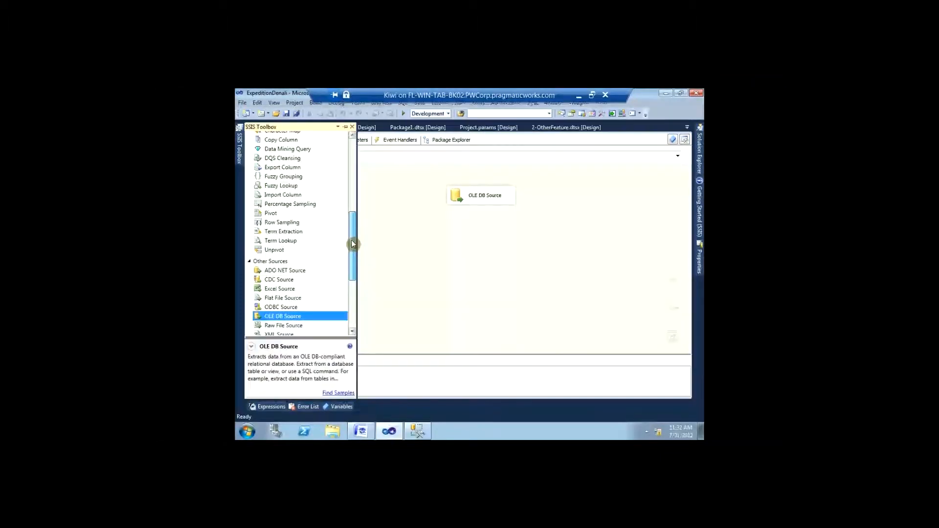
pyautogui.moveTo(294, 212); pyautogui.dragTo(479, 238)
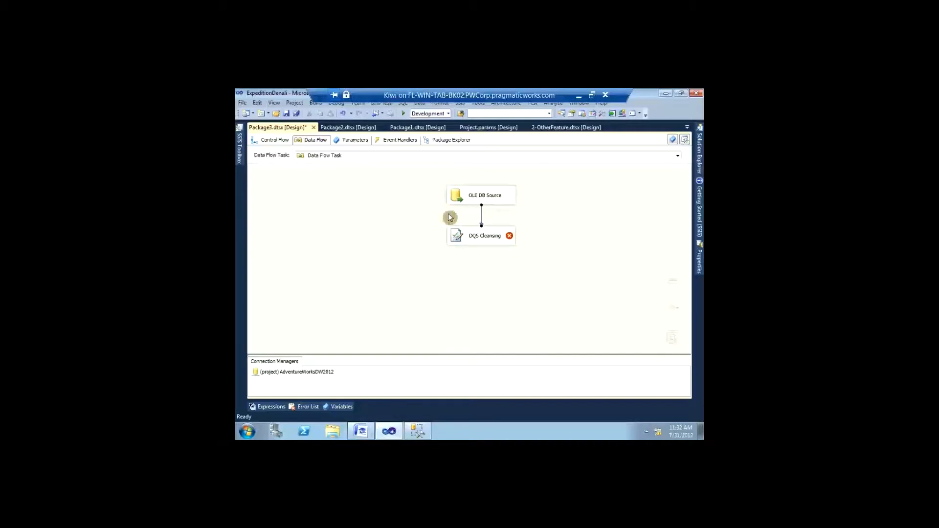
pyautogui.click(458, 237)
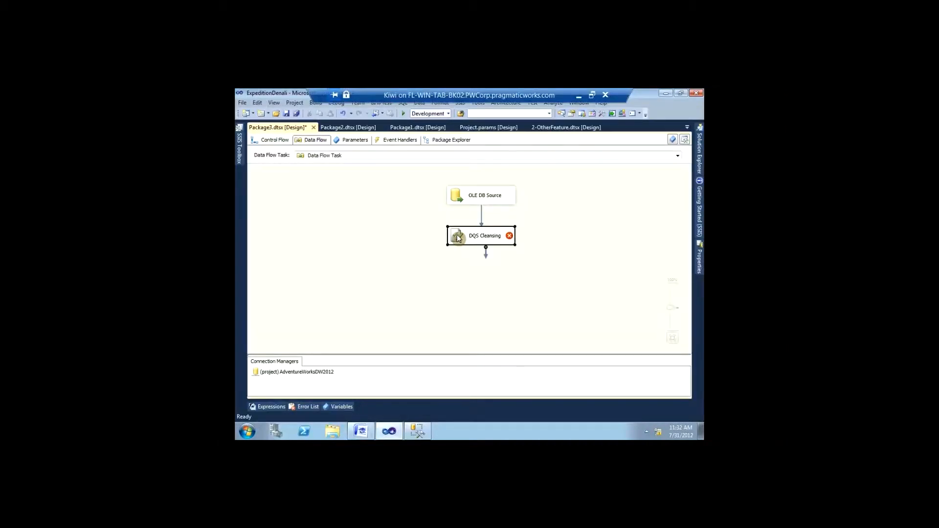
pyautogui.doubleClick(457, 237)
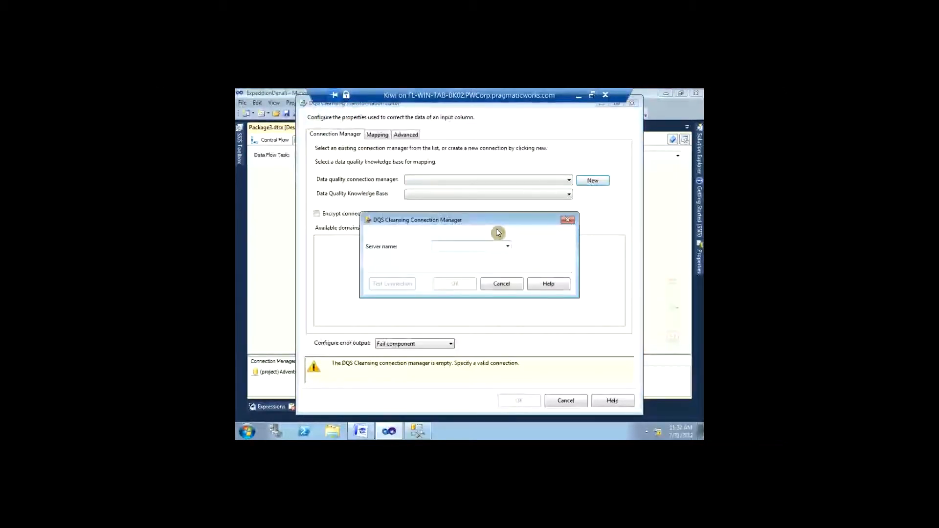
# Step: Connect the cleansing editor to server kiwi and select the Training On T knowledge base
pyautogui.write('localhost')
pyautogui.press('BackSpace')
pyautogui.press('BackSpace')
pyautogui.press('BackSpace')
pyautogui.press('BackSpace')
pyautogui.press('BackSpace')
pyautogui.press('BackSpace')
pyautogui.press('BackSpace')
pyautogui.press('BackSpace')
pyautogui.press('BackSpace')
pyautogui.write('kiwi')
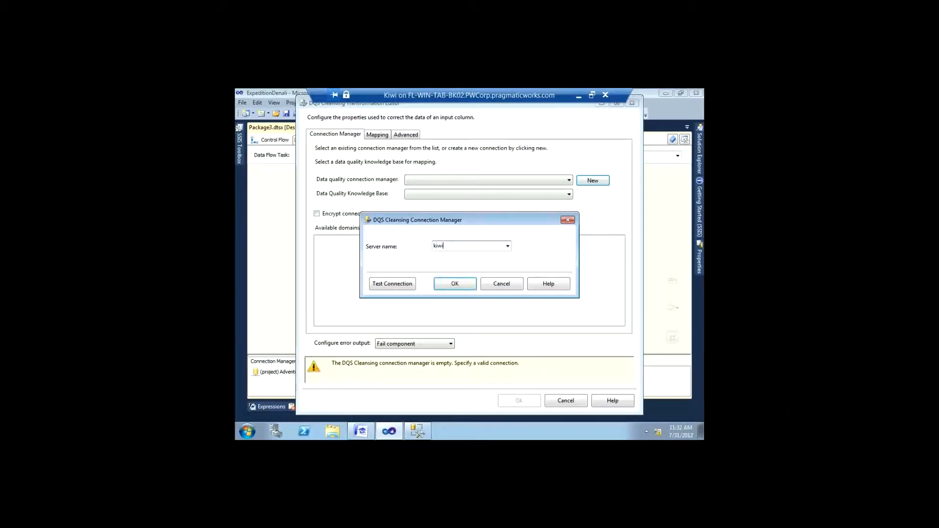
pyautogui.press('Return')
pyautogui.click(409, 195)
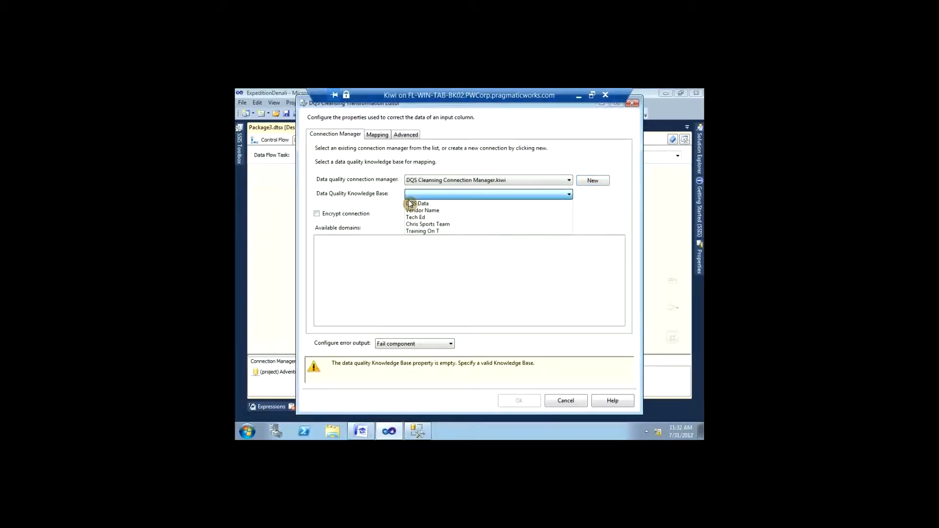
pyautogui.click(420, 231)
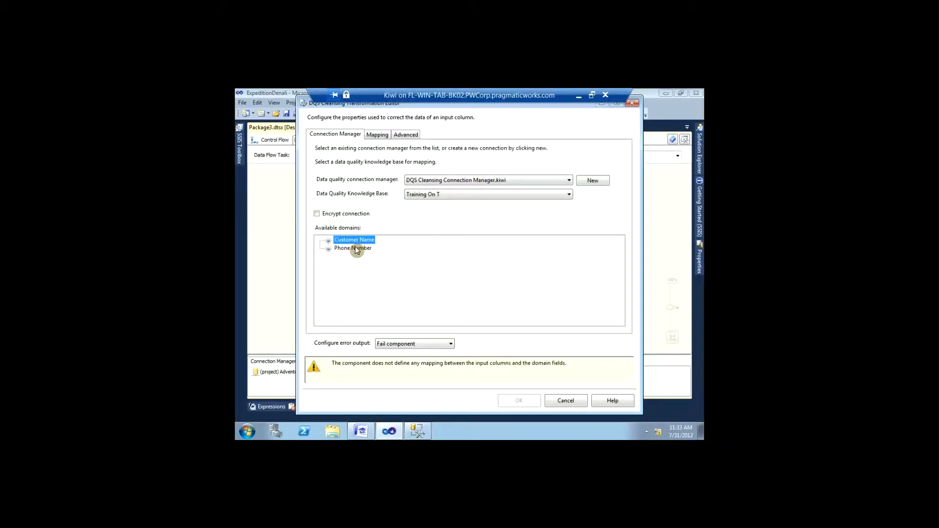
pyautogui.click(372, 139)
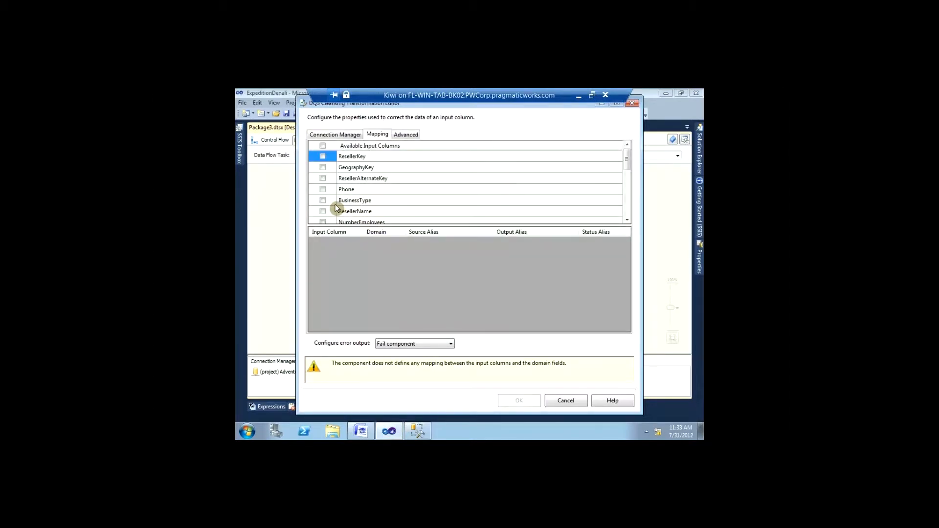
# Step: Include Phone and ResellerName, mapping them to the Phone Number and Customer Name domains
pyautogui.click(322, 190)
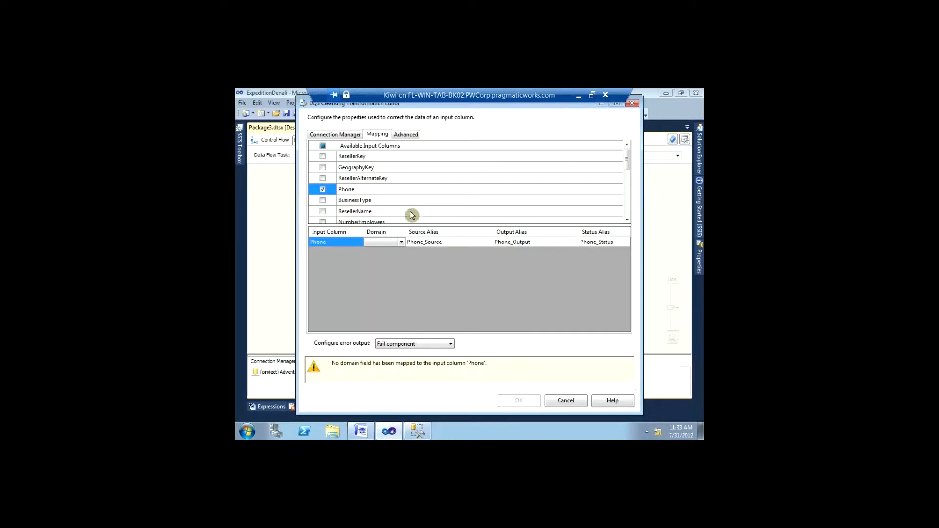
pyautogui.click(323, 211)
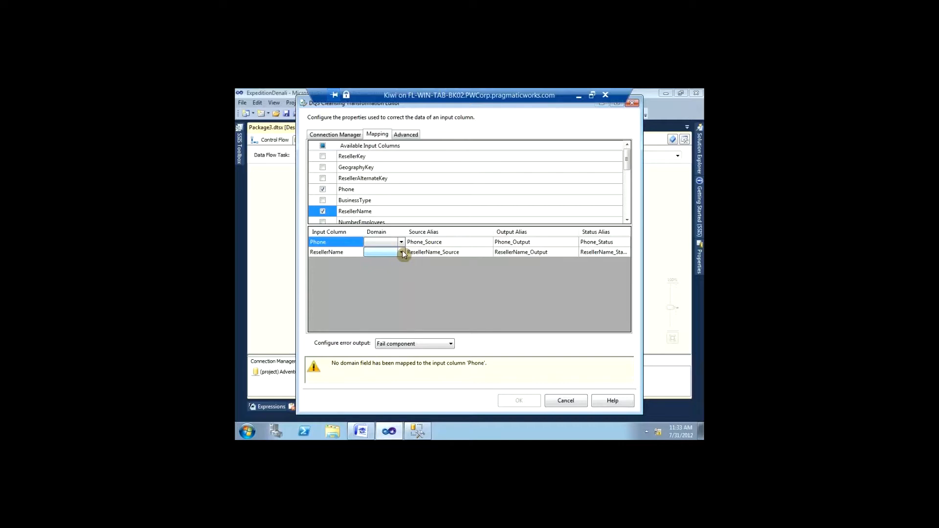
pyautogui.click(401, 252)
pyautogui.click(384, 261)
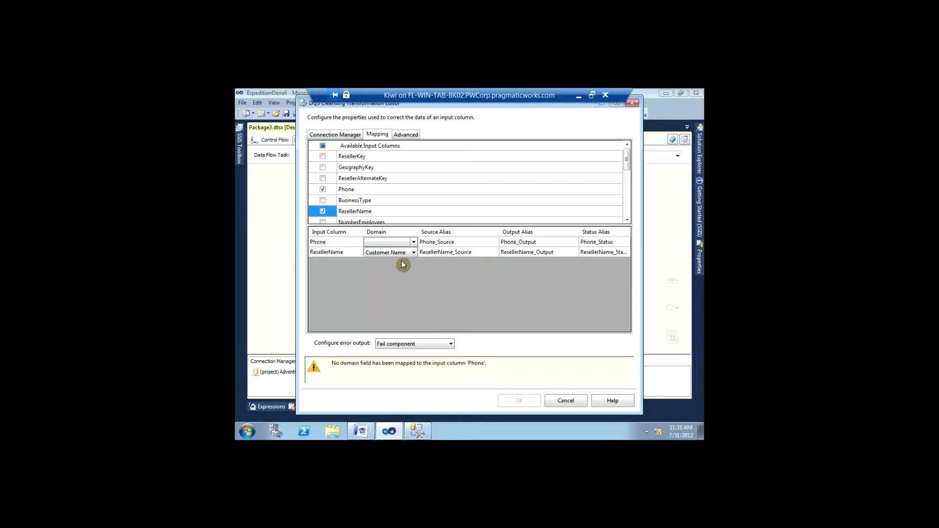
pyautogui.click(412, 242)
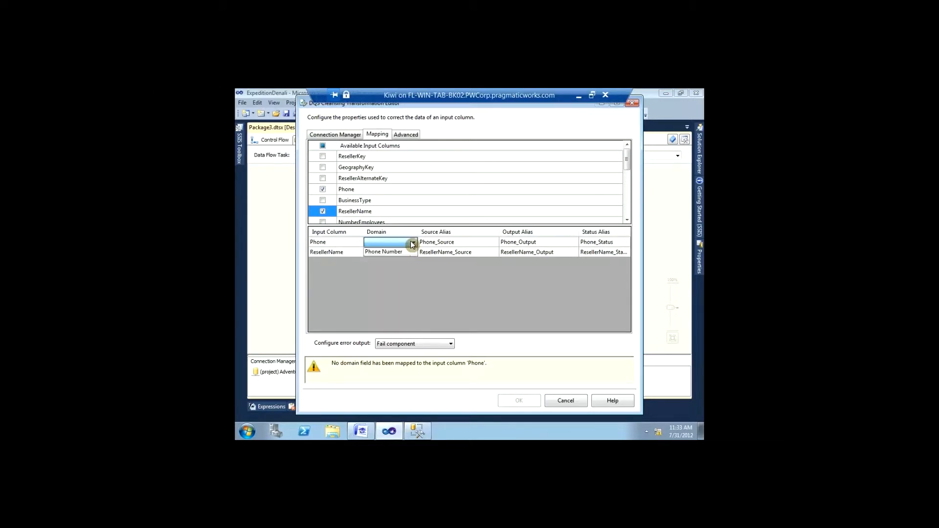
pyautogui.click(401, 251)
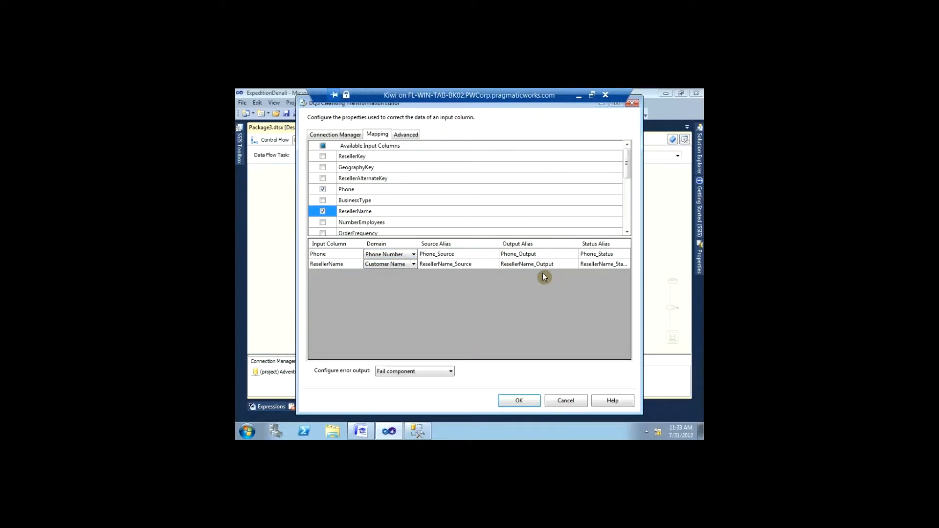
pyautogui.click(404, 135)
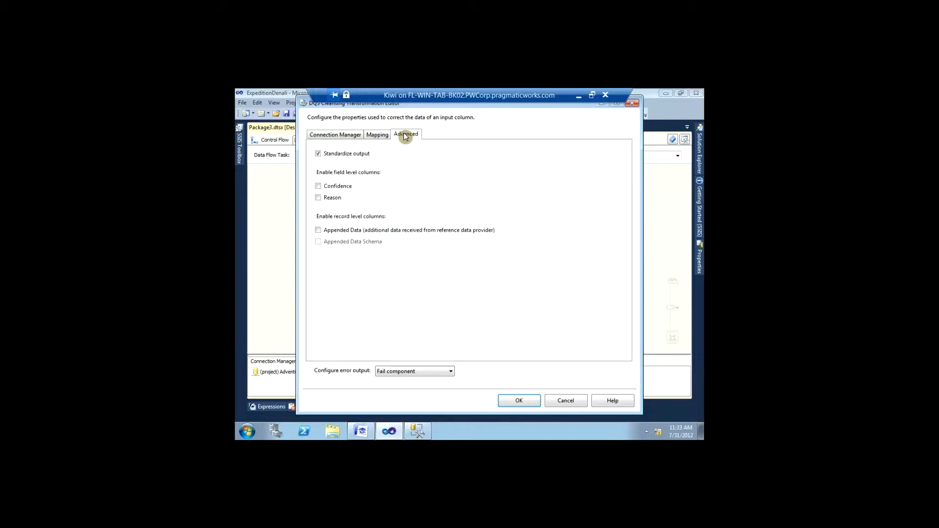
# Step: Enable the Reason output column and save the DQS Cleansing settings
pyautogui.click(329, 199)
pyautogui.click(504, 401)
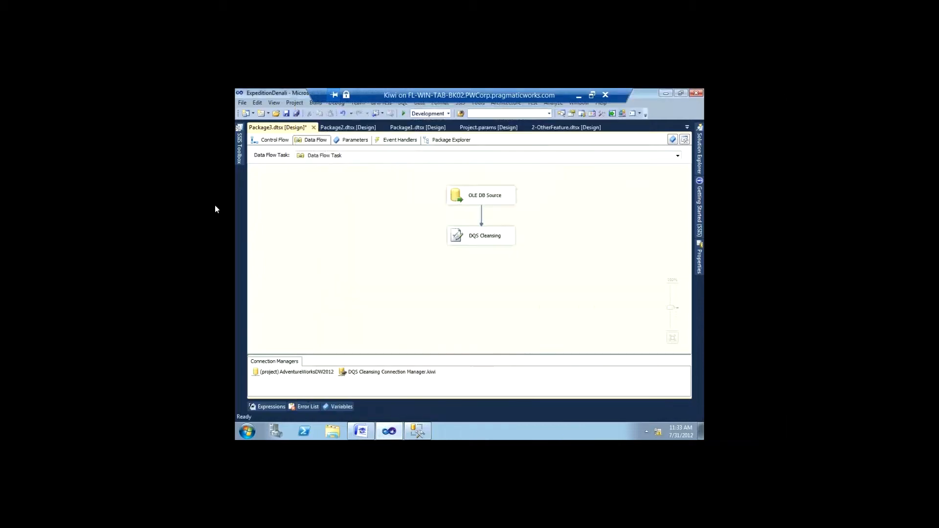
# Step: Add a Union All component and connect the DQS Cleansing output to it
pyautogui.click(239, 157)
pyautogui.moveTo(356, 244); pyautogui.dragTo(350, 193)
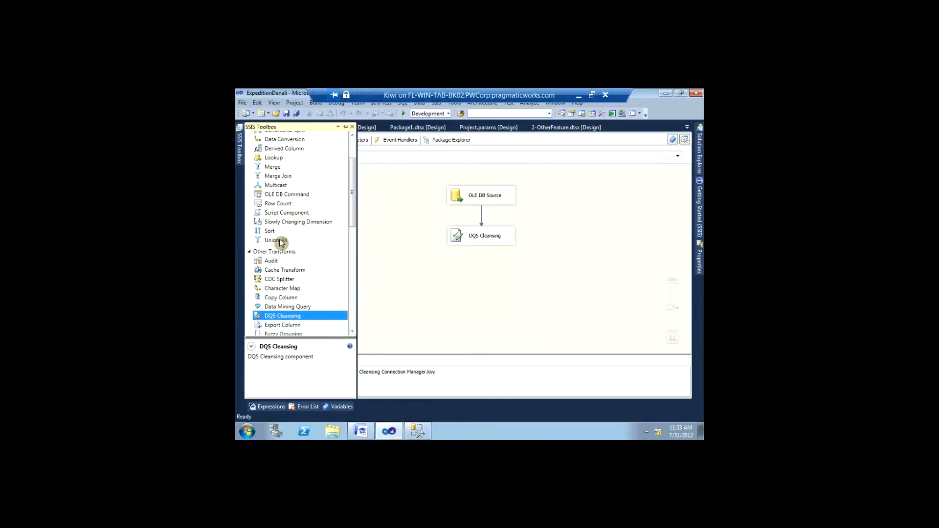
pyautogui.moveTo(280, 238); pyautogui.dragTo(470, 285)
pyautogui.click(482, 240)
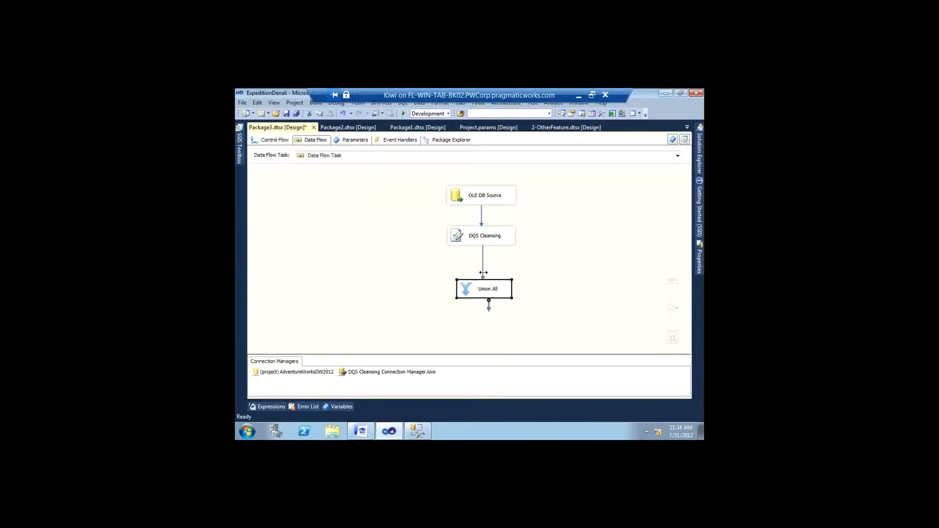
# Step: Enable a data viewer on the DQS Cleansing to Union All path and execute the data flow
pyautogui.rightClick(482, 269)
pyautogui.click(482, 266)
pyautogui.rightClick(482, 268)
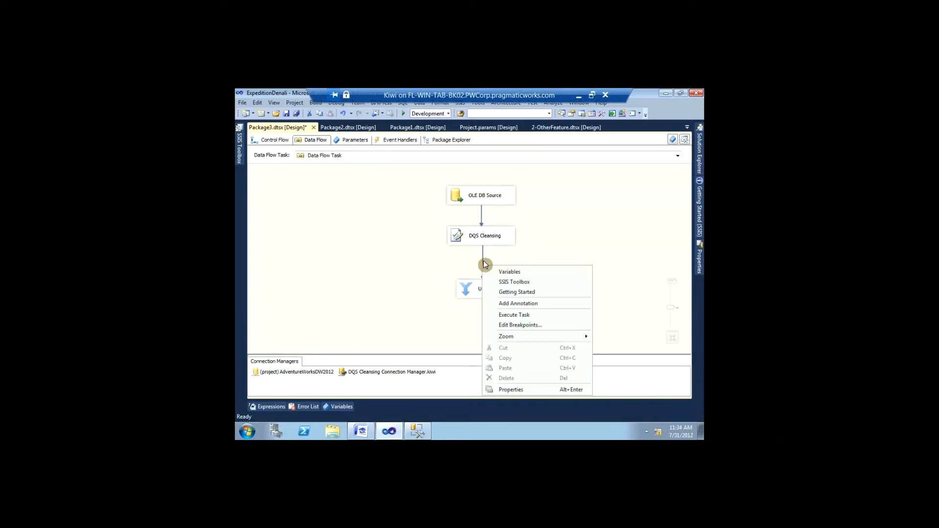
pyautogui.click(482, 259)
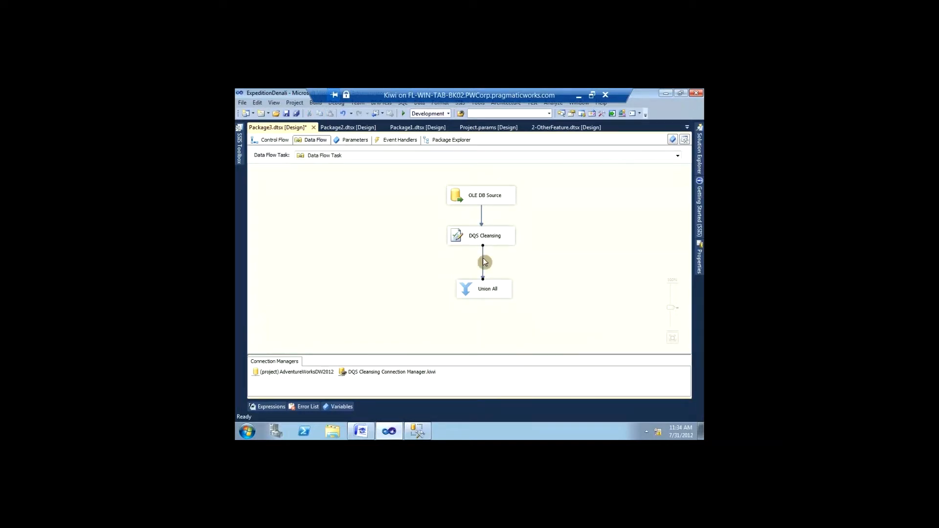
pyautogui.rightClick(482, 258)
pyautogui.click(496, 283)
pyautogui.rightClick(331, 233)
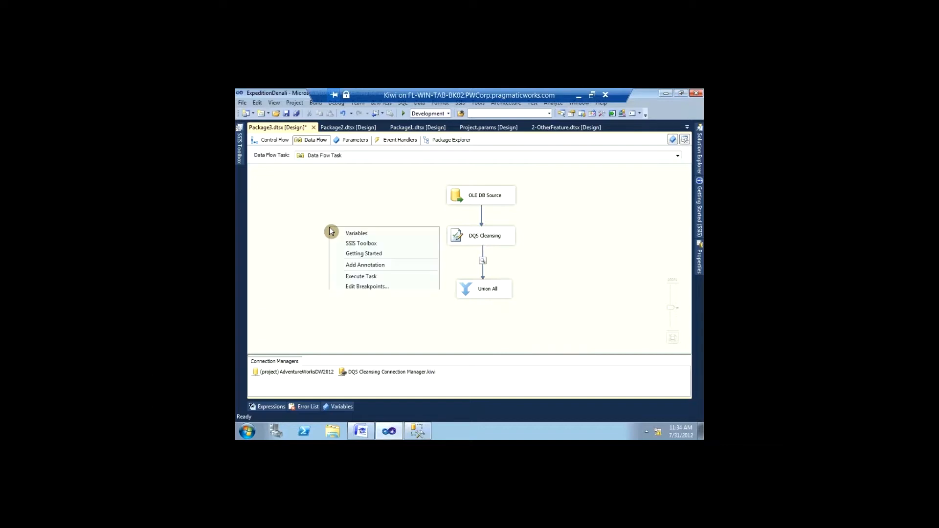
pyautogui.click(352, 273)
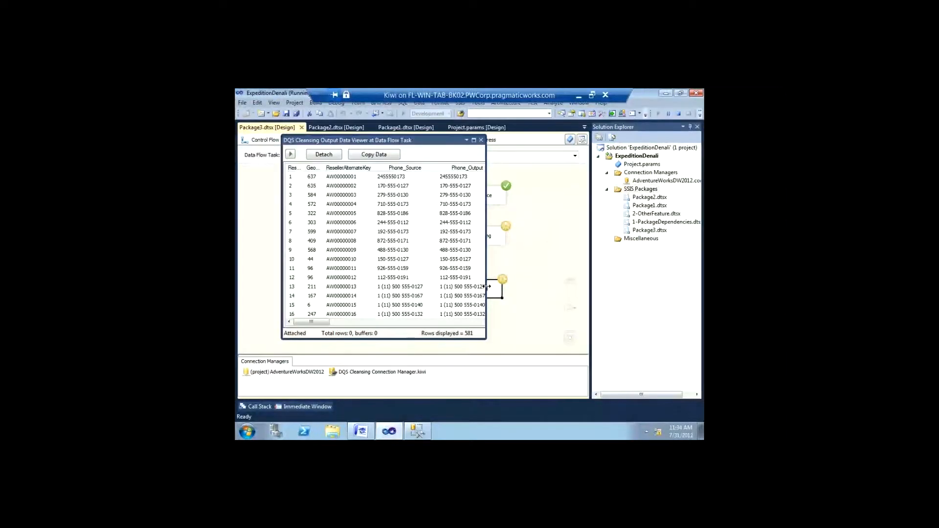
# Step: Widen the data viewer and BusinessType column, then page right to the ResellerName status and reason columns
pyautogui.moveTo(487, 287); pyautogui.dragTo(681, 274)
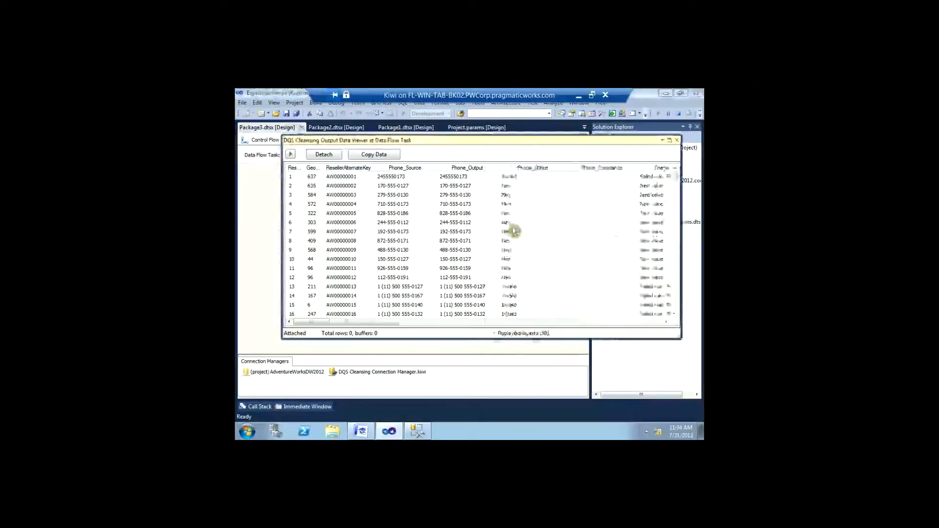
pyautogui.click(495, 178)
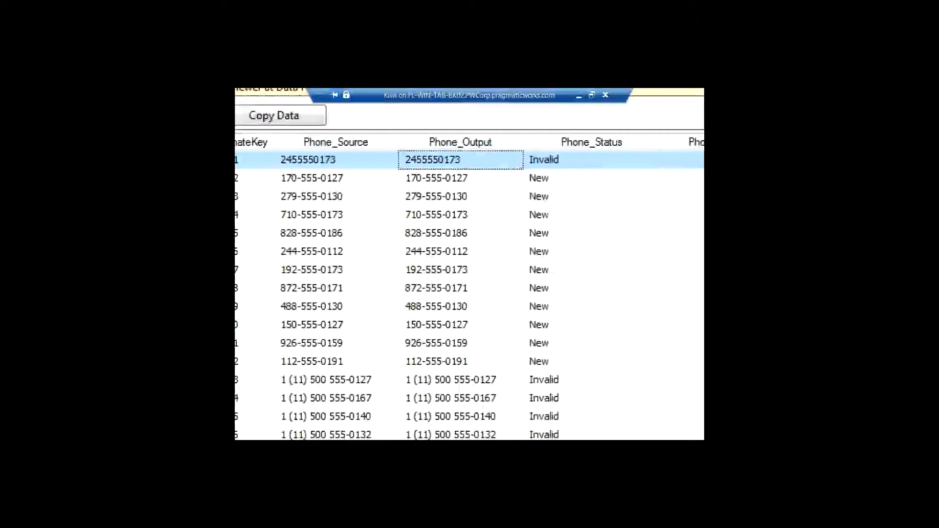
pyautogui.moveTo(507, 165); pyautogui.dragTo(596, 386)
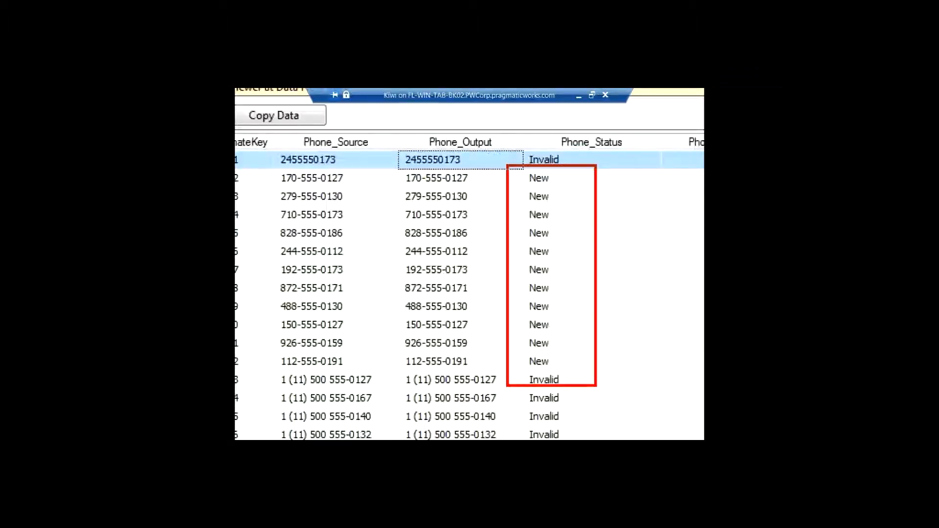
pyautogui.click(520, 361)
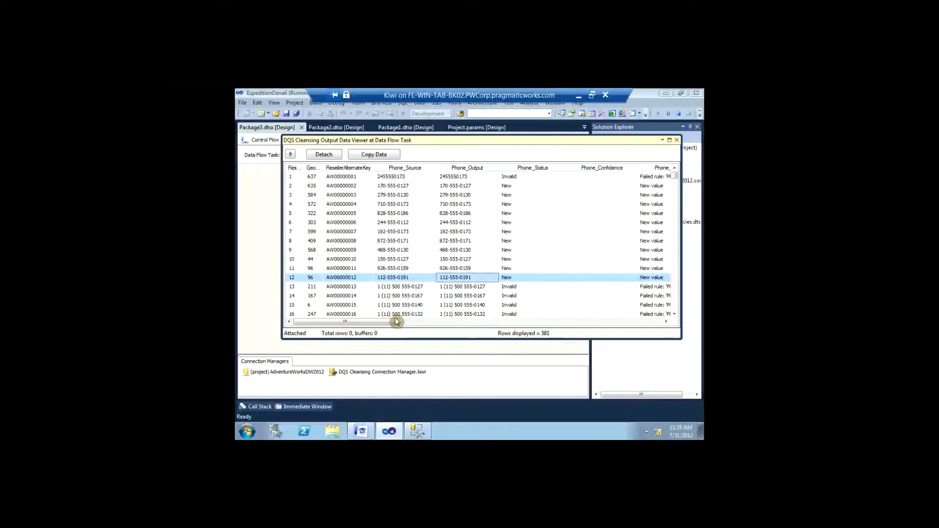
pyautogui.moveTo(395, 323); pyautogui.dragTo(411, 323)
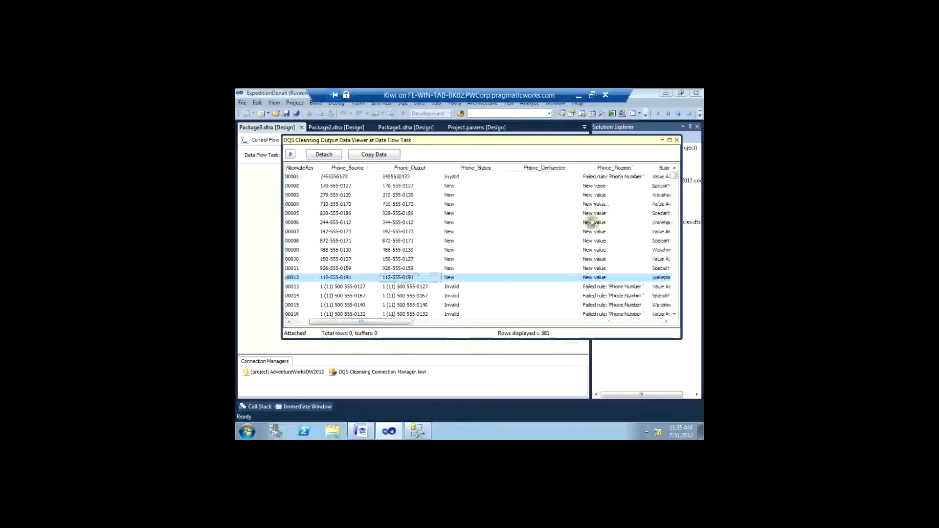
pyautogui.click(615, 178)
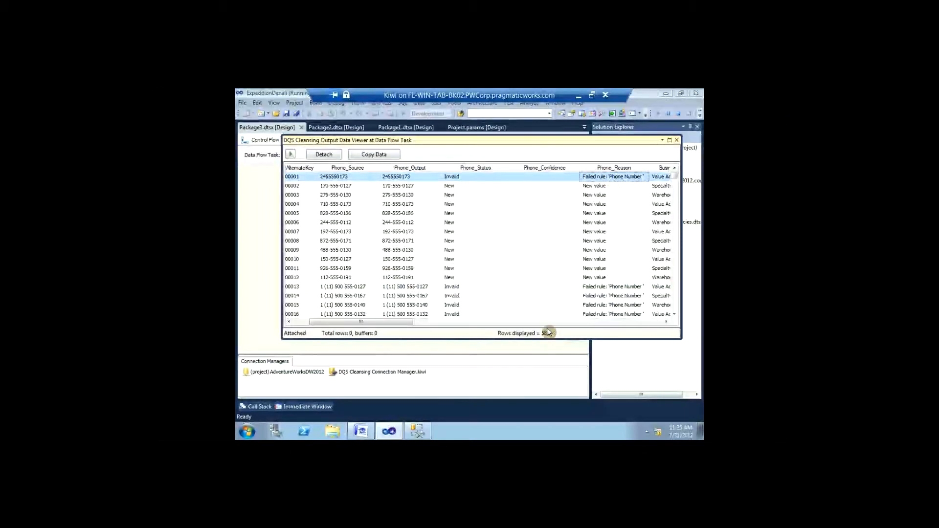
pyautogui.moveTo(383, 322); pyautogui.dragTo(443, 322)
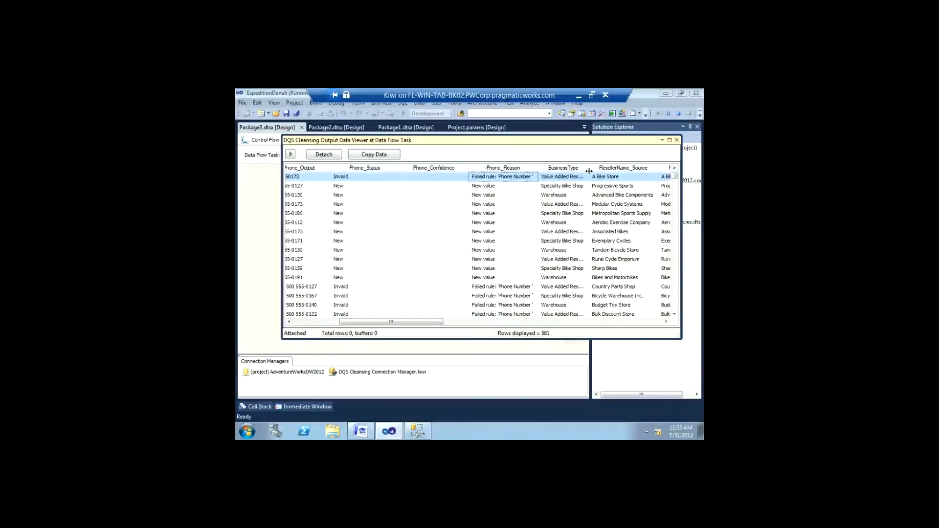
pyautogui.moveTo(588, 170); pyautogui.dragTo(611, 171)
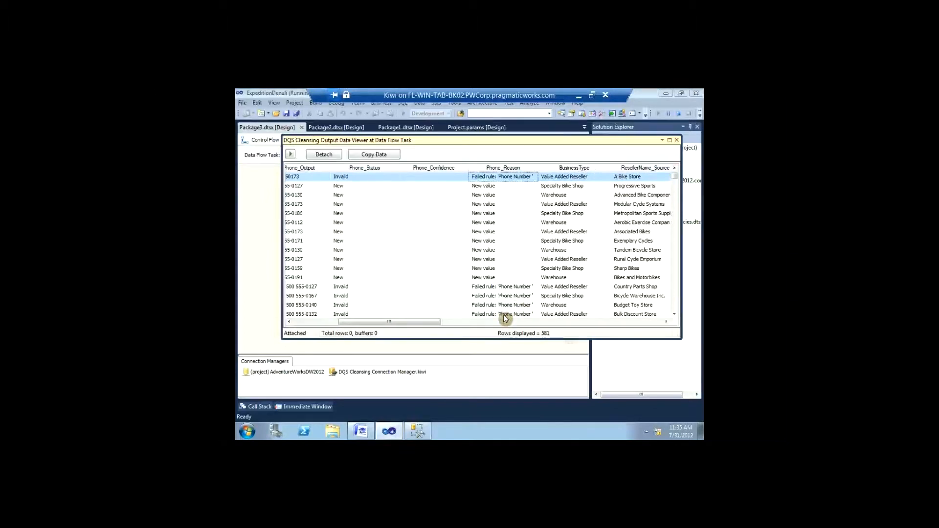
pyautogui.click(477, 317)
pyautogui.click(477, 321)
pyautogui.moveTo(477, 321); pyautogui.dragTo(481, 321)
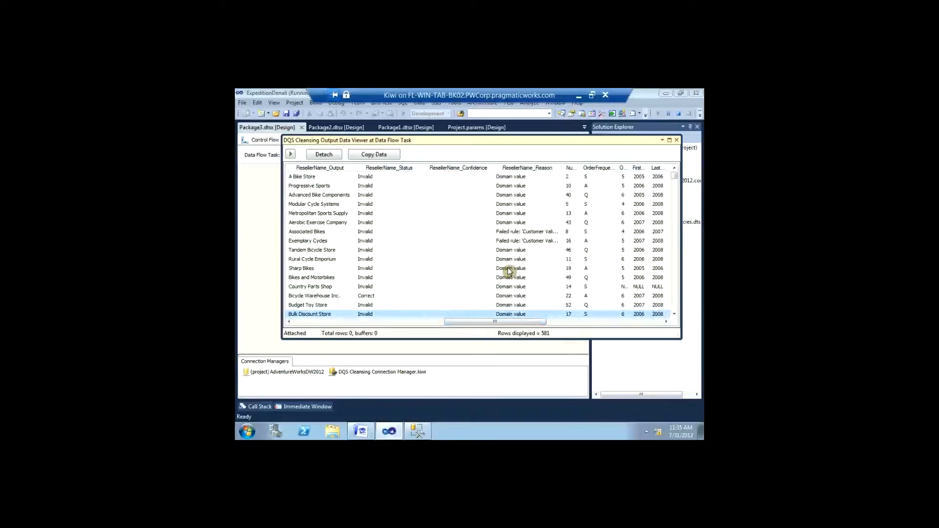
# Step: Inspect the Reason values of rows like Exemplary Cycles and Associated Bikes; Bicycle Warehouse Inc. is Correct
pyautogui.click(521, 241)
pyautogui.click(518, 213)
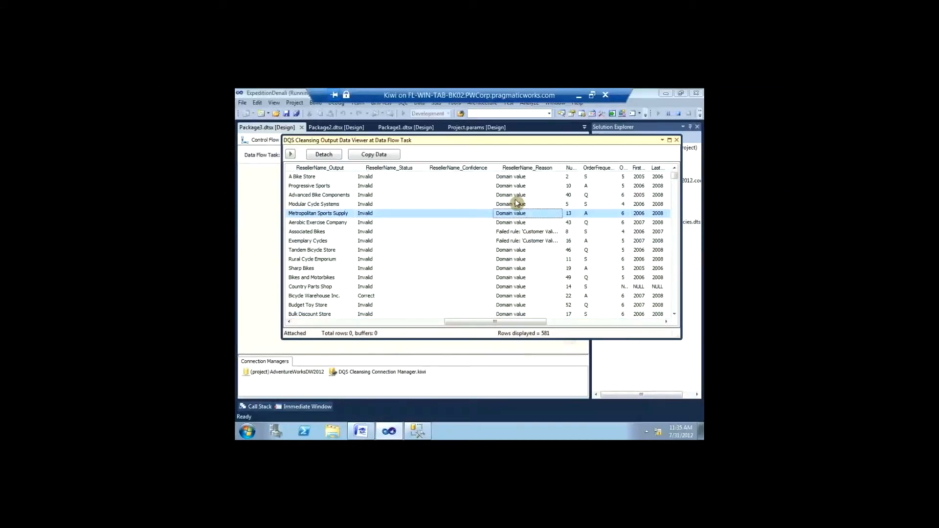
pyautogui.click(513, 197)
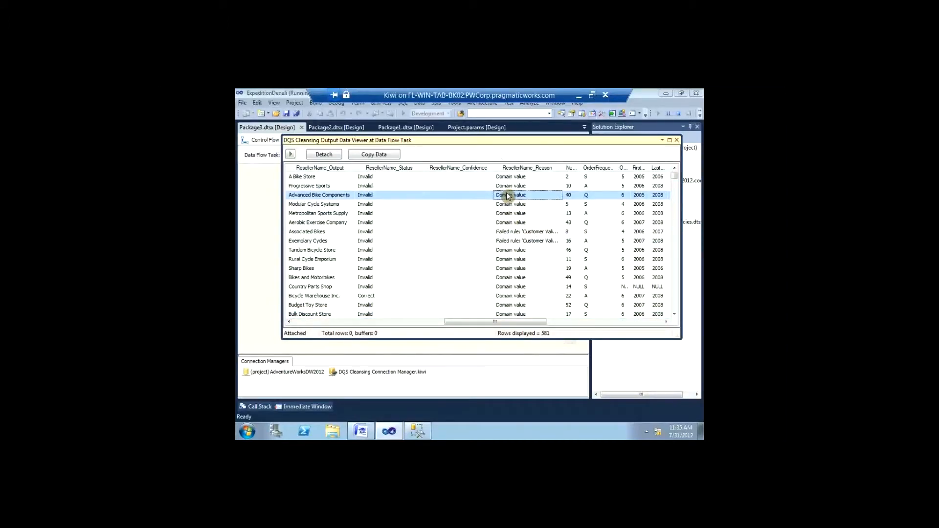
pyautogui.click(506, 205)
pyautogui.click(505, 223)
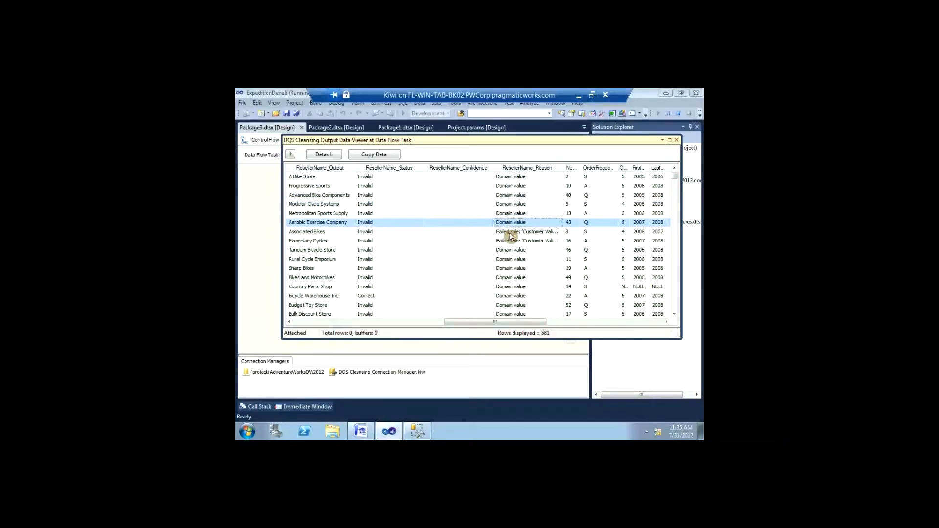
pyautogui.click(508, 232)
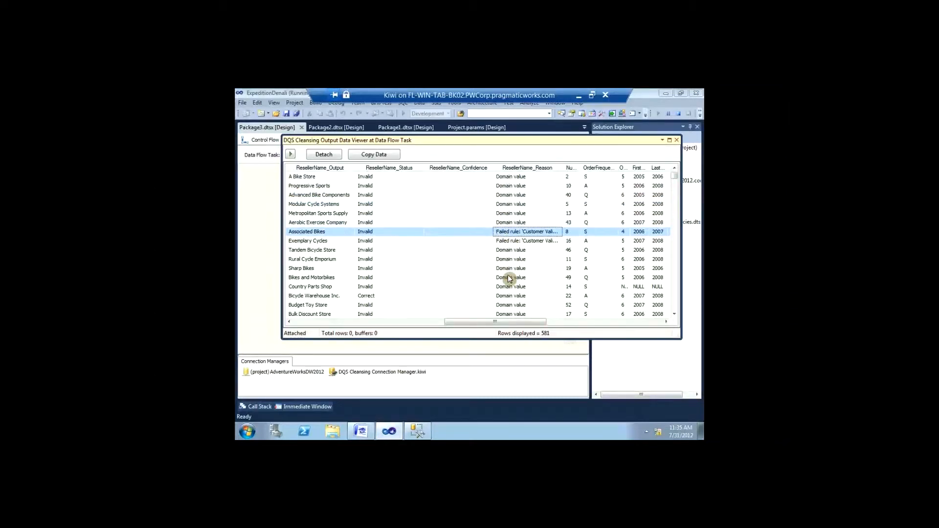
pyautogui.click(501, 315)
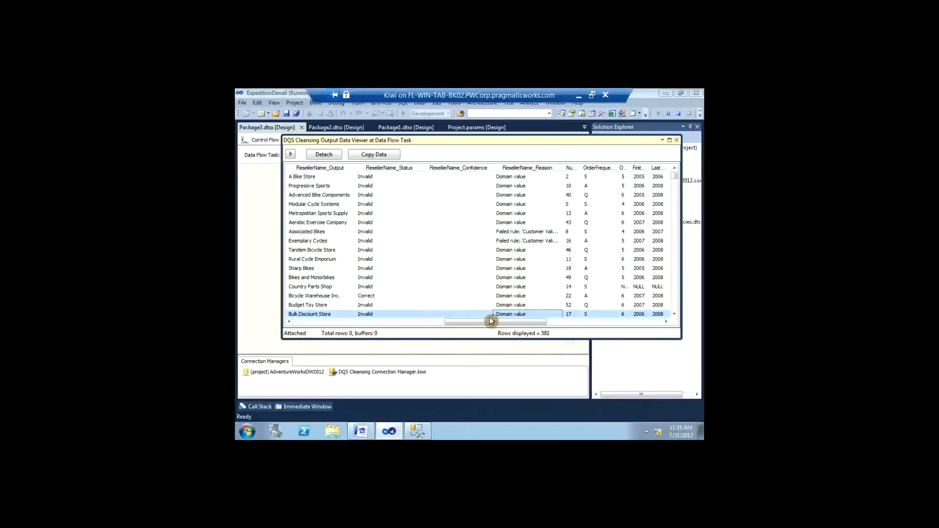
pyautogui.click(413, 298)
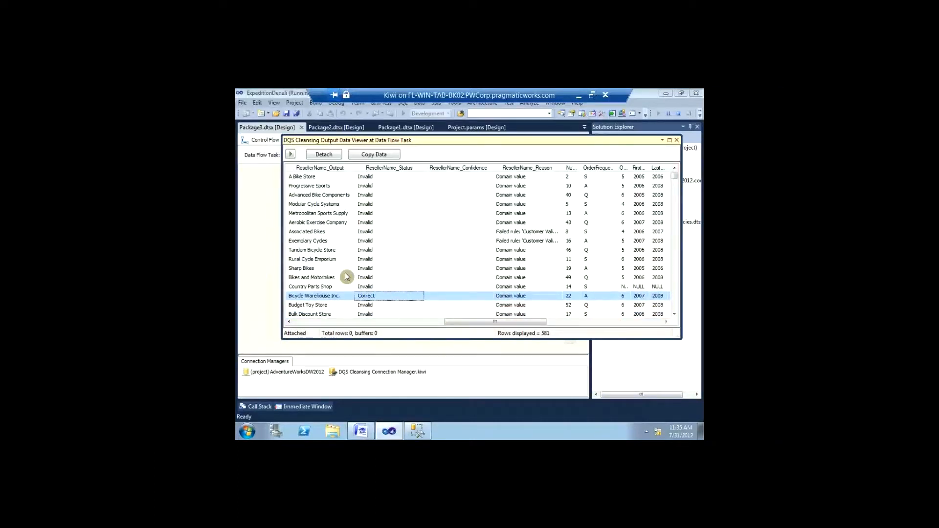
# Step: Scroll down the cleansing results to the Healthy Activity Store row, then back up to the top
pyautogui.scroll(-4, 344, 272)
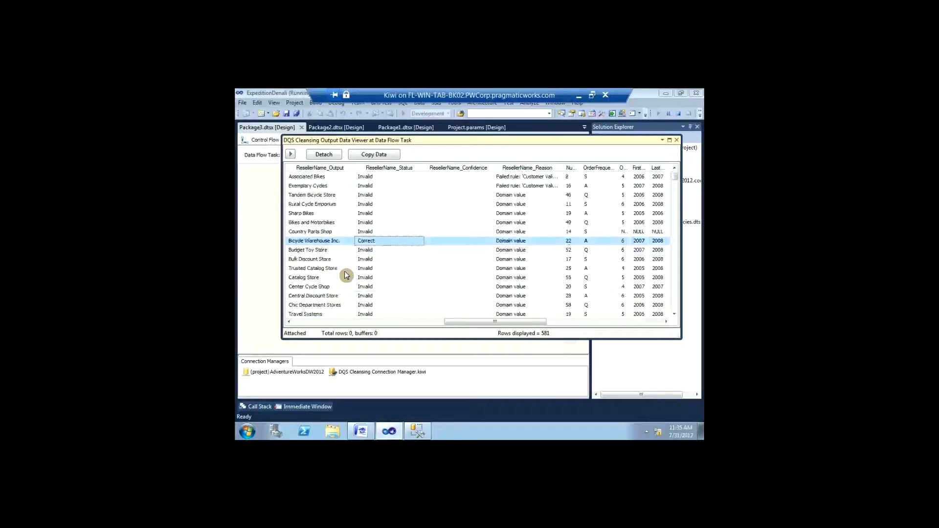
pyautogui.scroll(-6, 345, 275)
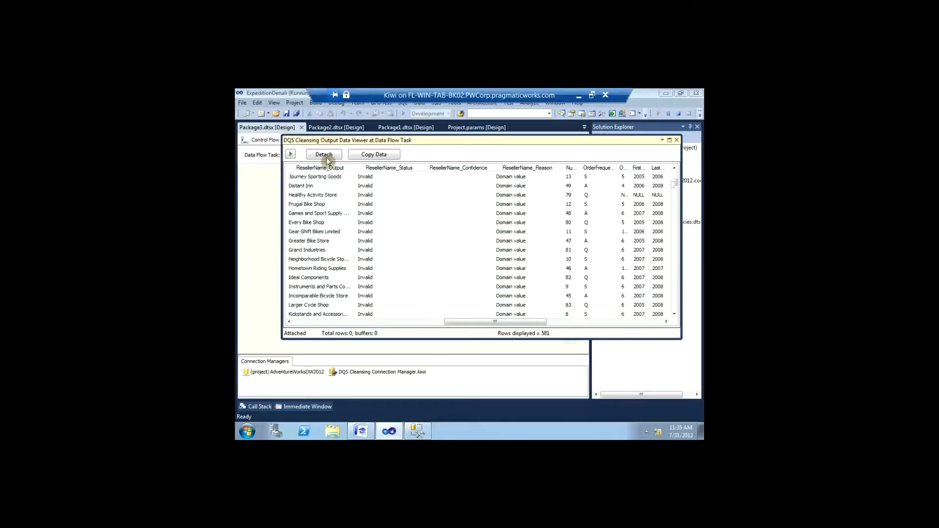
pyautogui.moveTo(482, 322); pyautogui.dragTo(439, 318)
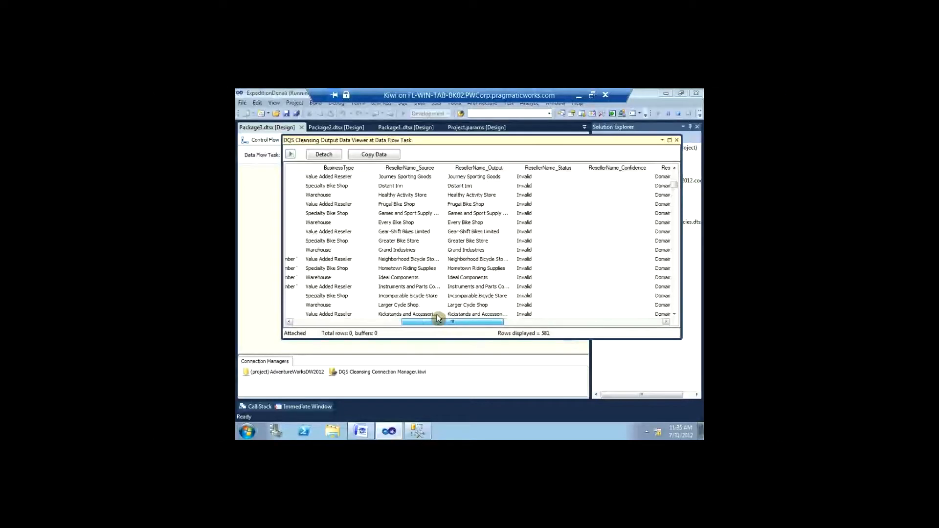
pyautogui.click(415, 195)
pyautogui.scroll(2, 424, 215)
pyautogui.scroll(4, 424, 220)
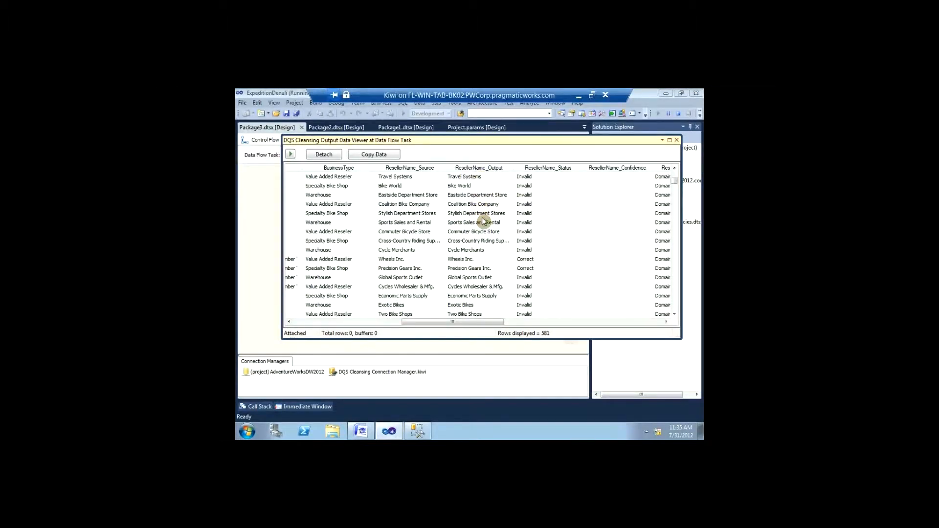
pyautogui.scroll(4, 482, 221)
pyautogui.scroll(3, 483, 224)
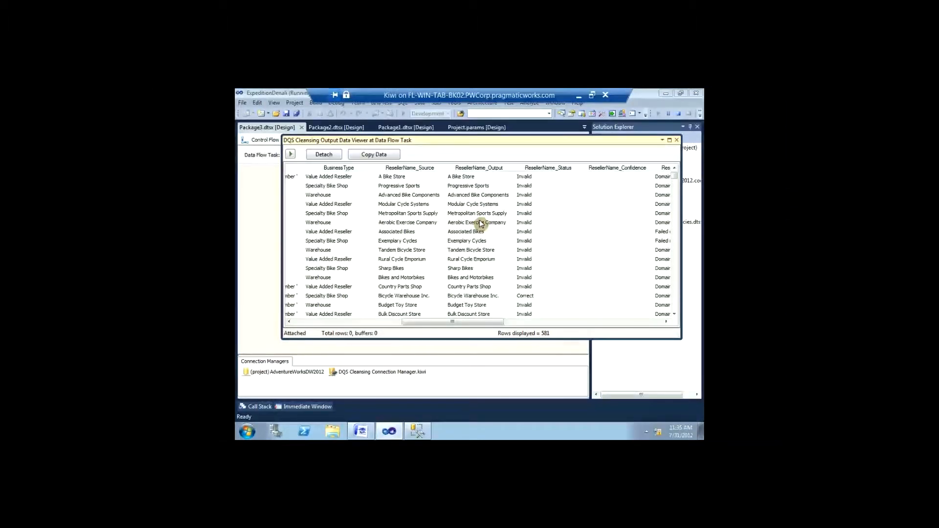
# Step: Sort by ResellerName_Source ascending and check Active Systems and Active Transport Inc. (Correct)
pyautogui.click(426, 168)
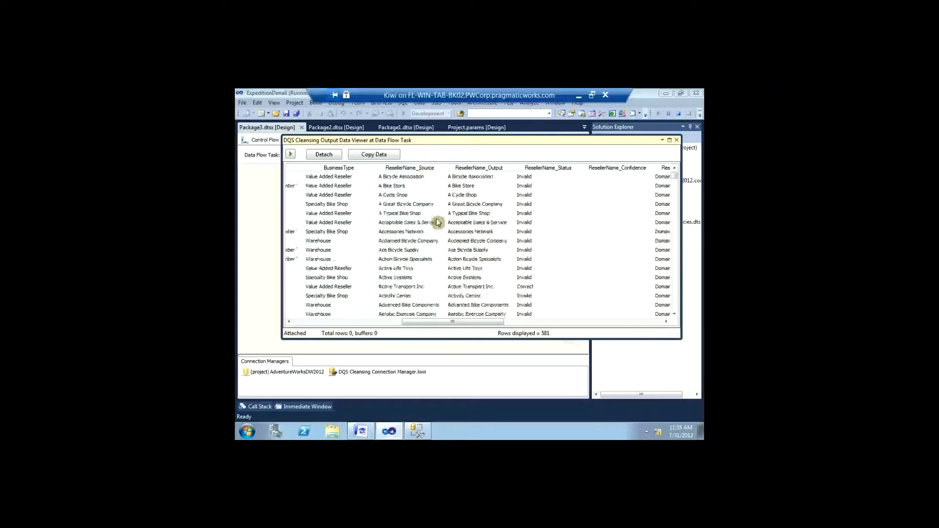
pyautogui.click(429, 280)
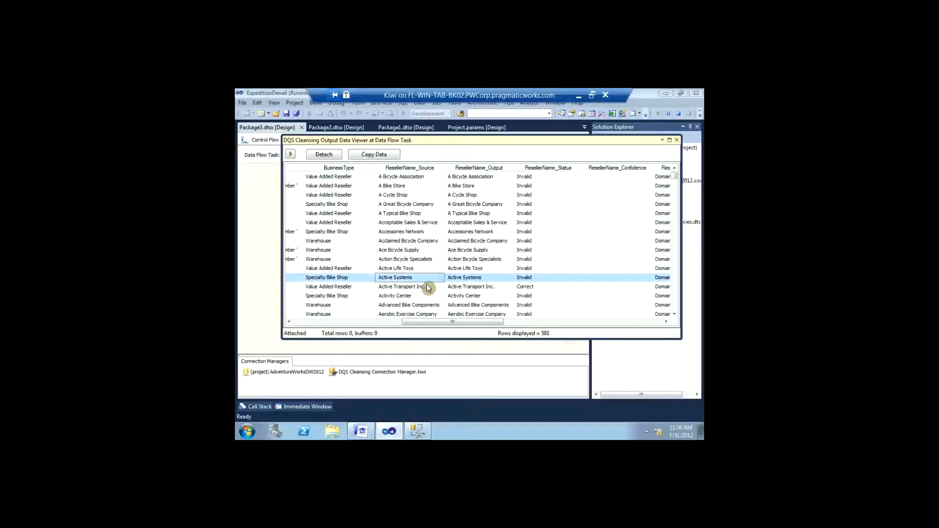
pyautogui.click(428, 288)
pyautogui.scroll(-2, 418, 282)
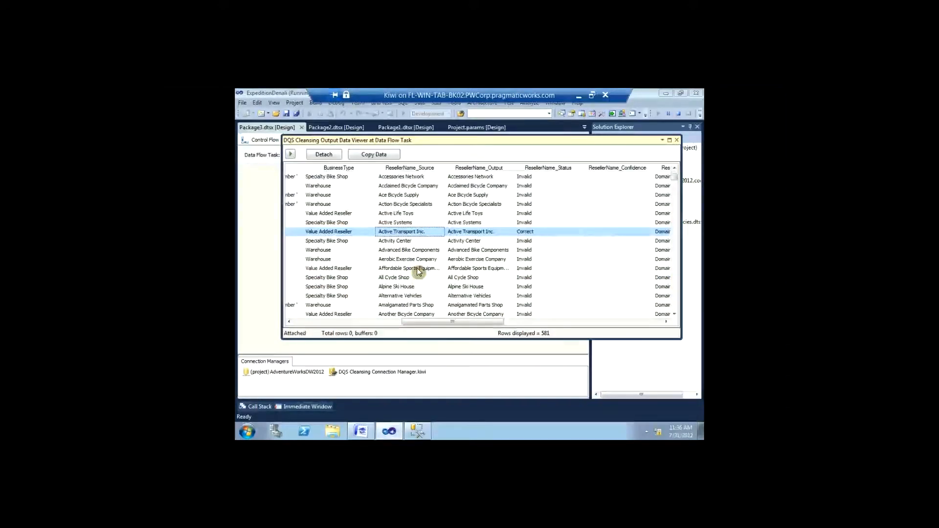
pyautogui.scroll(-2, 417, 268)
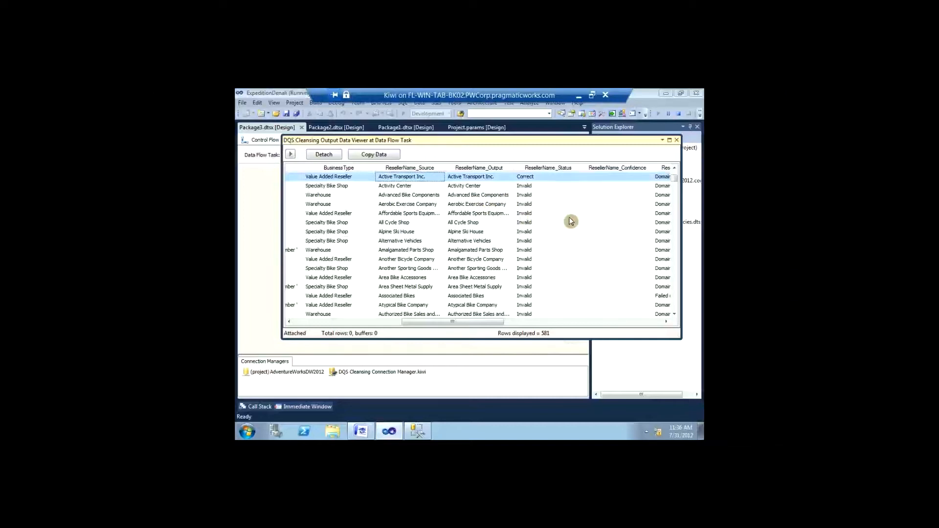
# Step: Close the cleansing data viewer and stop debugging so Package3's data flow returns to design mode
pyautogui.click(677, 141)
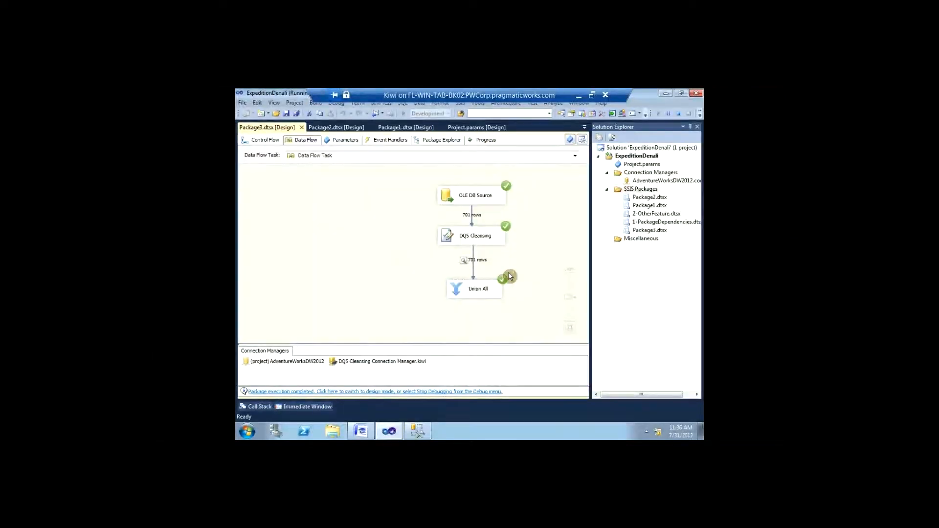
pyautogui.rightClick(677, 117)
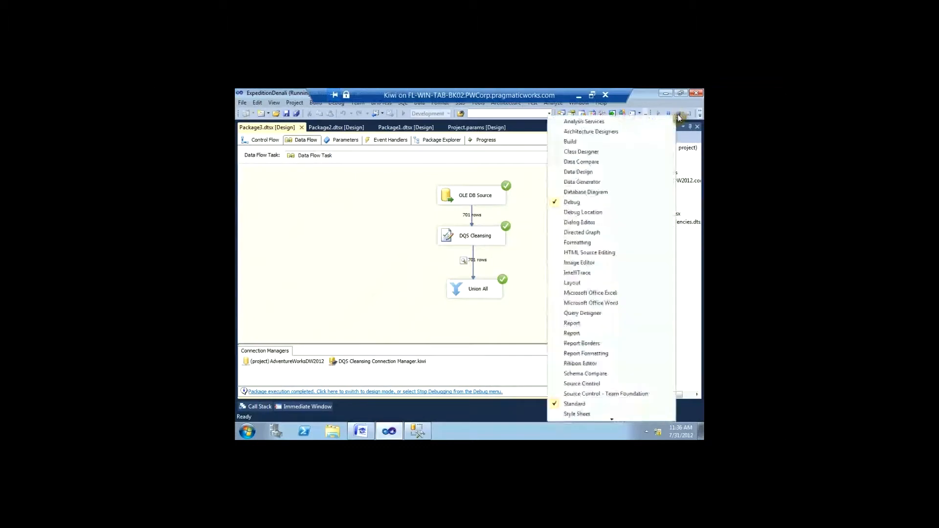
pyautogui.click(676, 117)
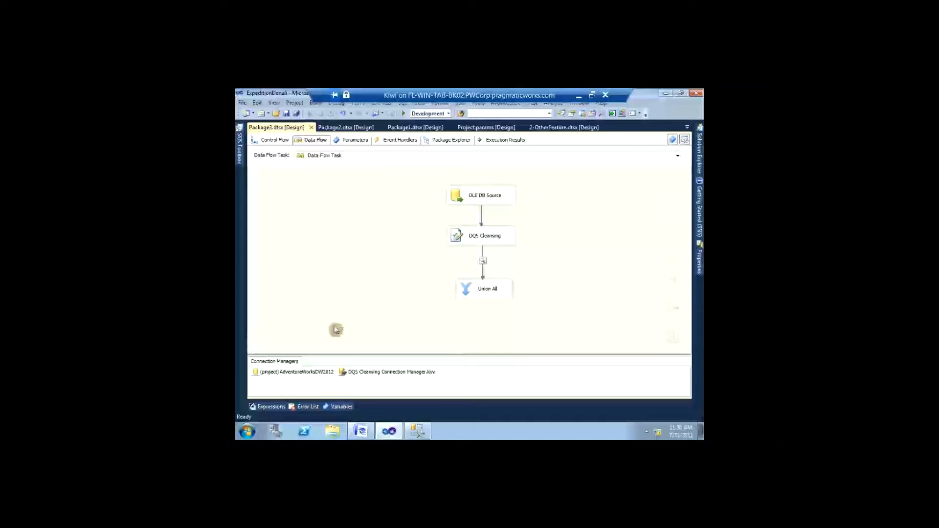
pyautogui.moveTo(672, 313)
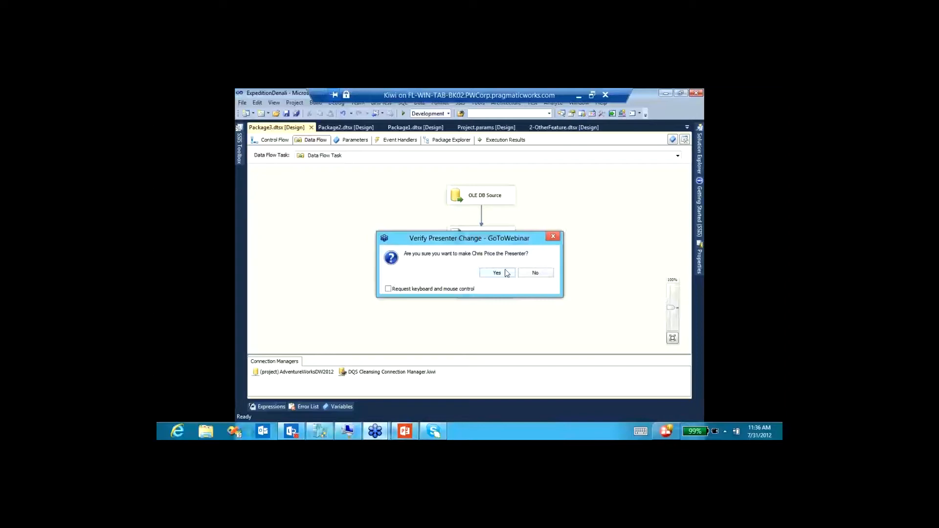
# Step: Switch the virtual machine to full screen, then cancel the Stores domain management activity and confirm
pyautogui.click(497, 273)
pyautogui.click(367, 431)
pyautogui.click(273, 103)
pyautogui.click(287, 115)
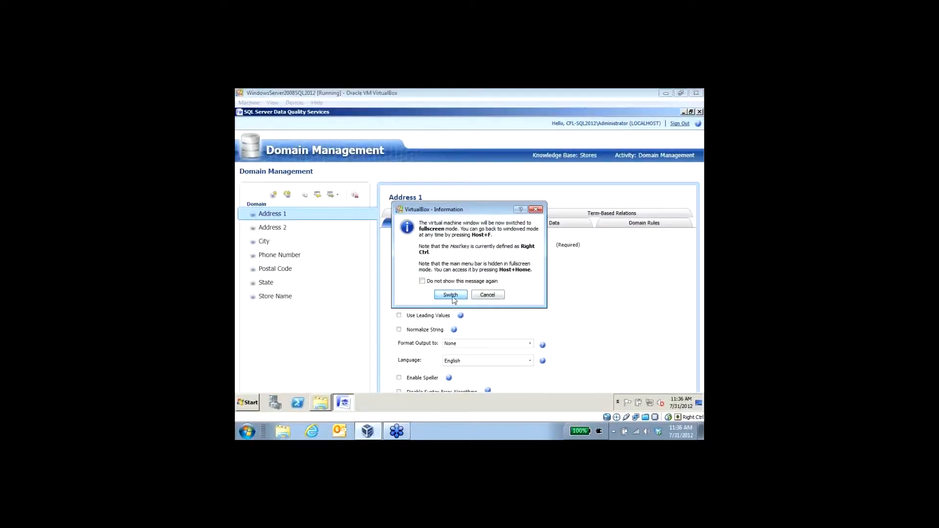
pyautogui.click(452, 296)
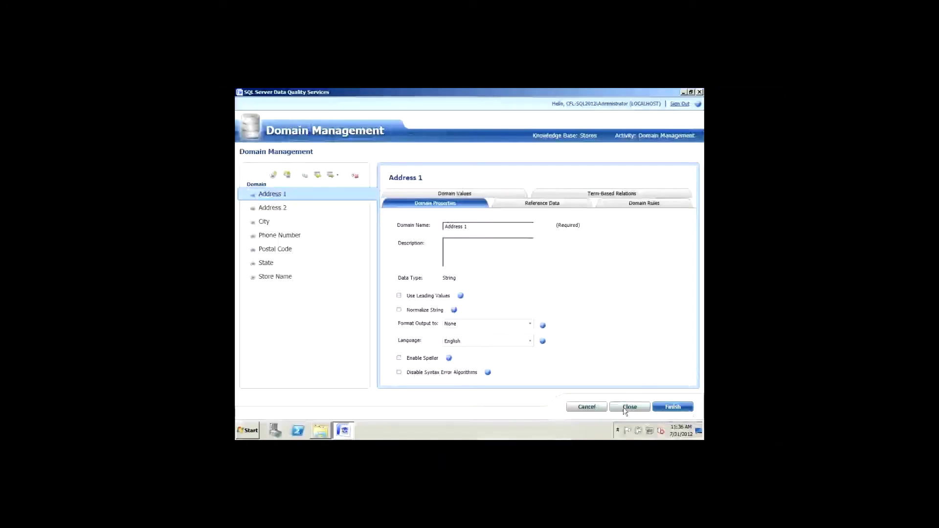
pyautogui.click(577, 410)
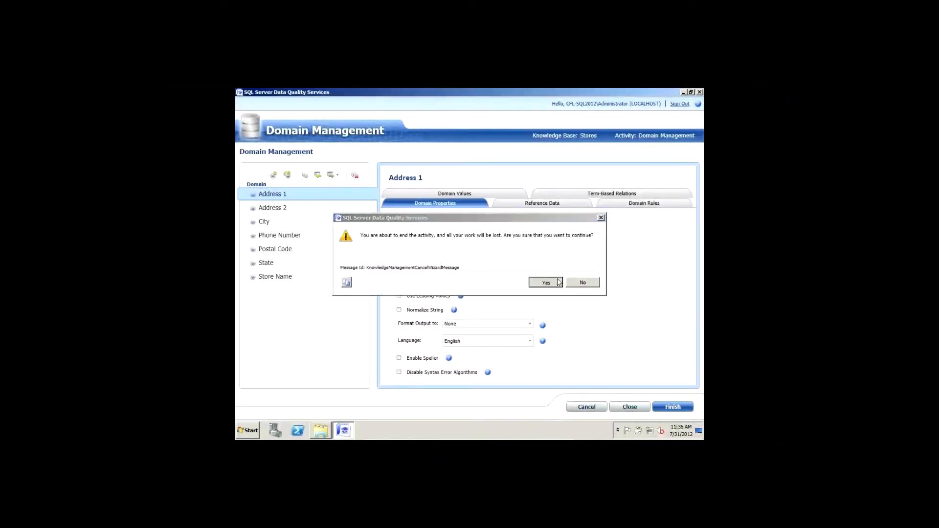
pyautogui.click(560, 283)
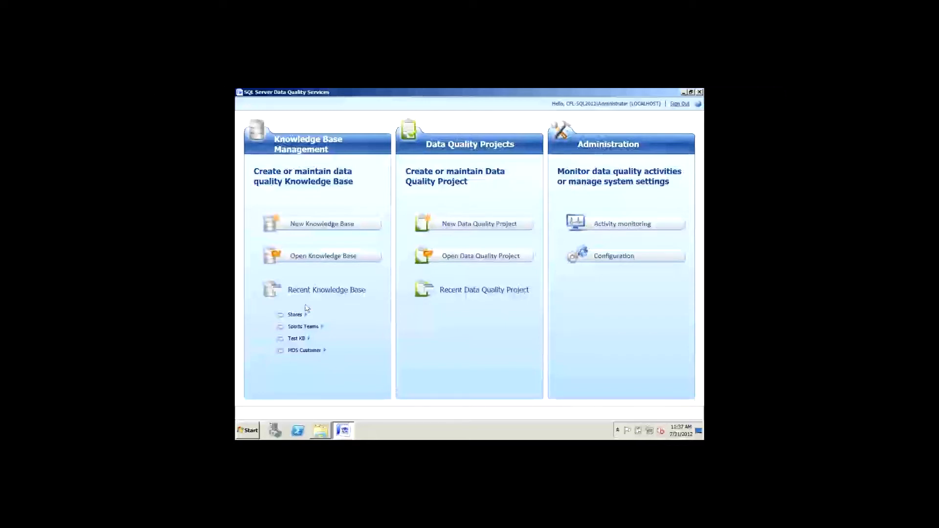
# Step: Choose Domain Management from the Sports Teams entry under Recent Knowledge Base
pyautogui.click(321, 332)
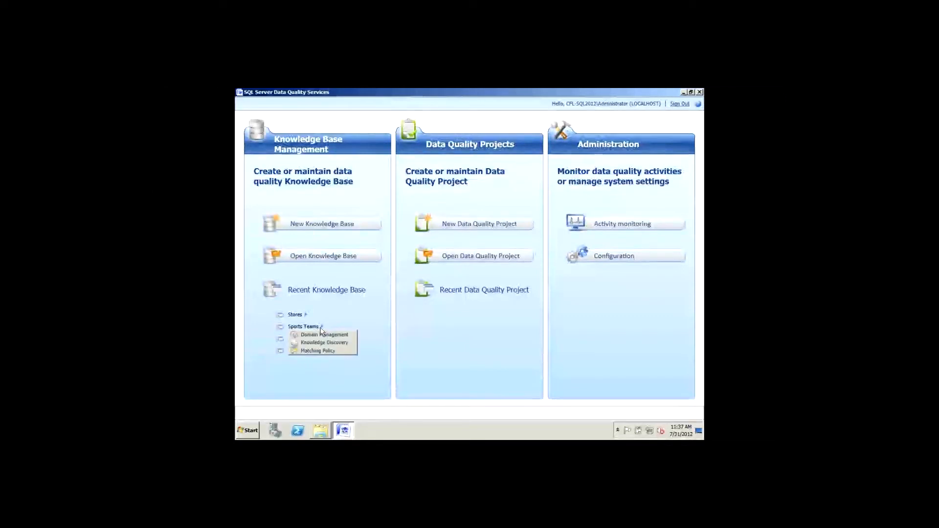
pyautogui.click(330, 333)
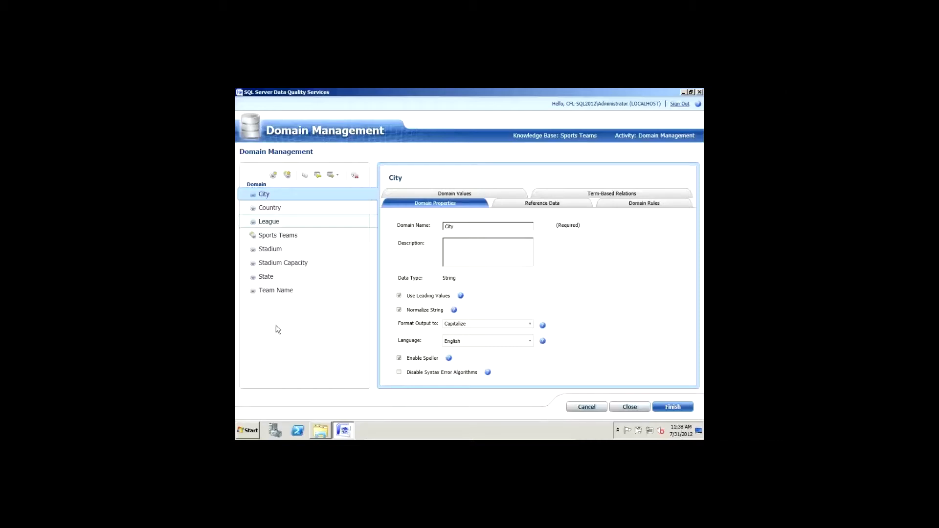
# Step: View the State domain's context menu, then select the Sports Teams composite domain to show its properties
pyautogui.rightClick(259, 279)
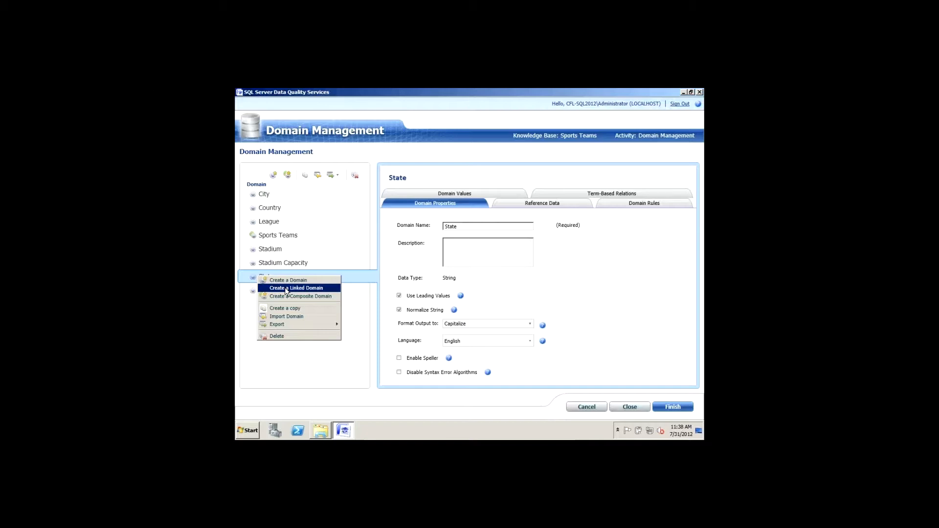
pyautogui.click(290, 237)
pyautogui.click(289, 238)
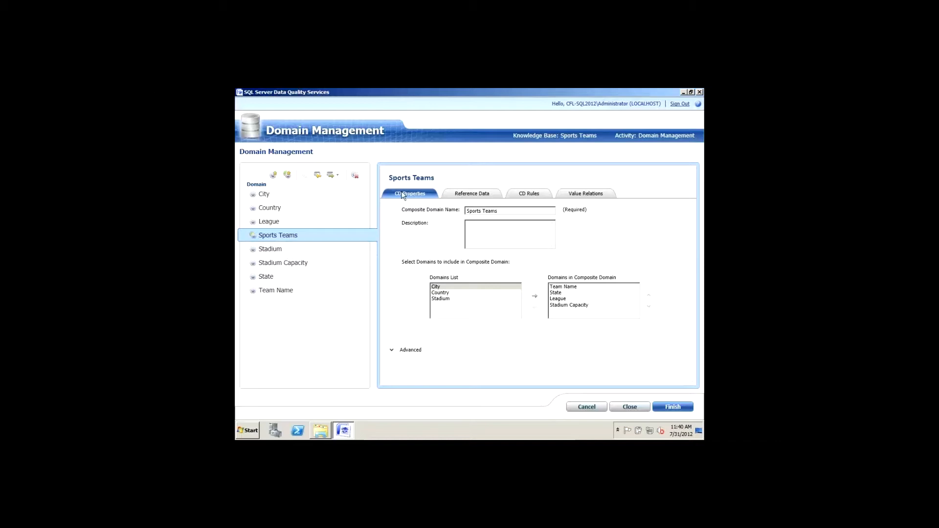
# Step: On CD Rules, view NFL Stadium Rule, then NFL Giants Rename mapping NFL Giants to New York Giants
pyautogui.click(529, 195)
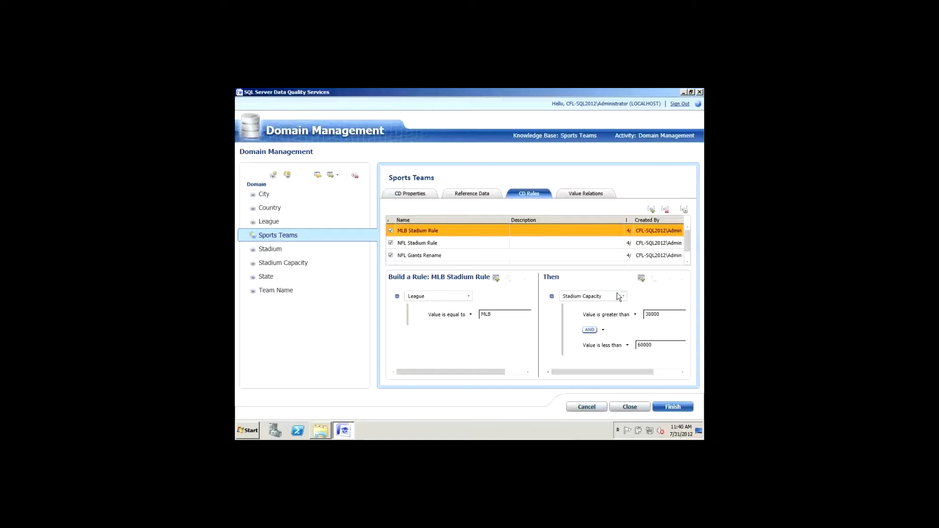
pyautogui.click(433, 244)
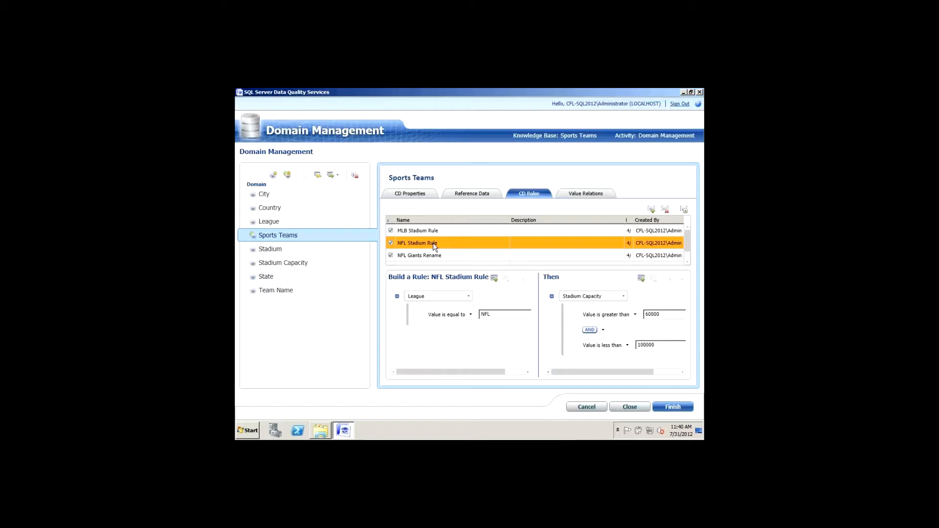
pyautogui.click(687, 263)
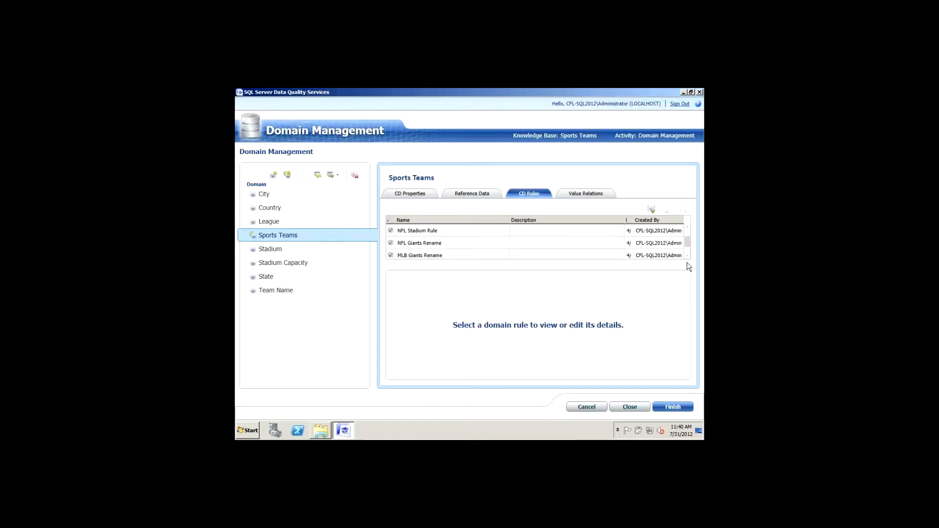
pyautogui.click(431, 244)
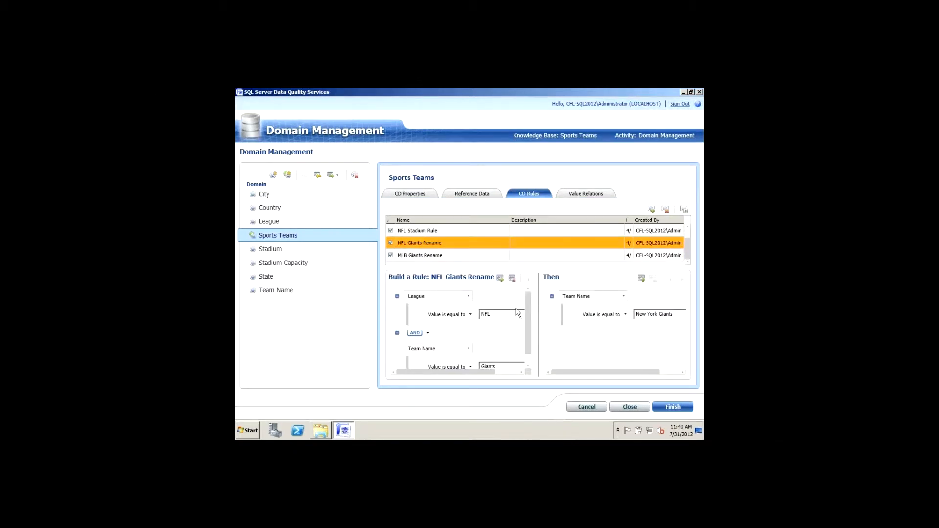
pyautogui.moveTo(526, 319)
pyautogui.mouseDown()
pyautogui.moveTo(525, 335)
pyautogui.moveTo(534, 326)
pyautogui.mouseUp()
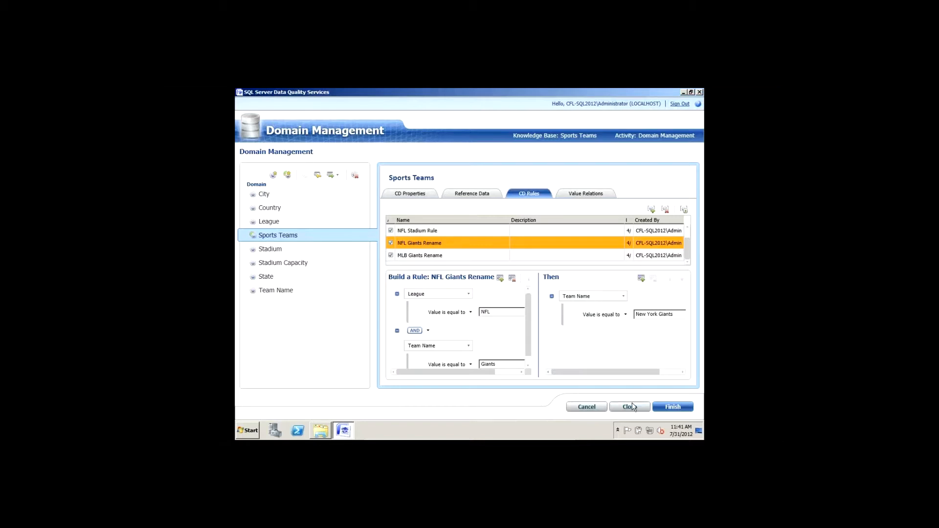
# Step: Cancel domain management, open the Sports Teams matching policy, and inspect Team League Match's League condition
pyautogui.click(598, 408)
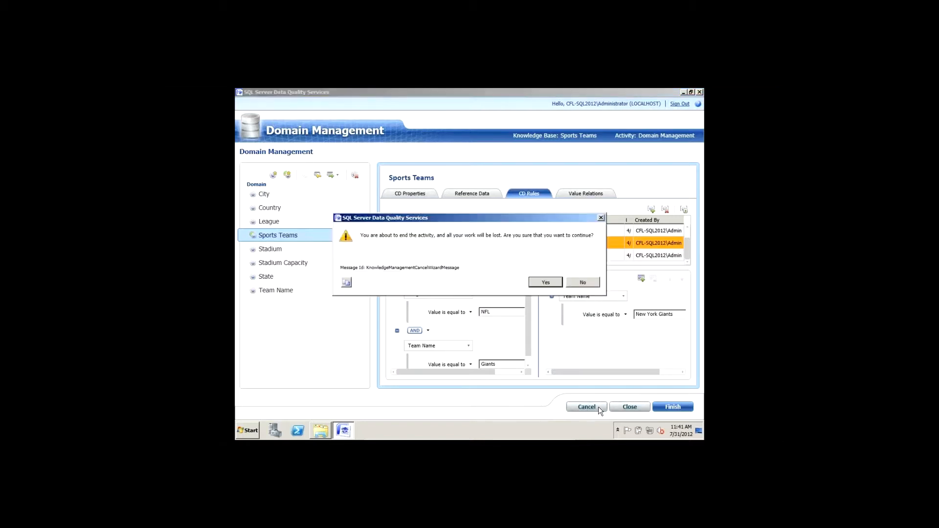
pyautogui.click(550, 283)
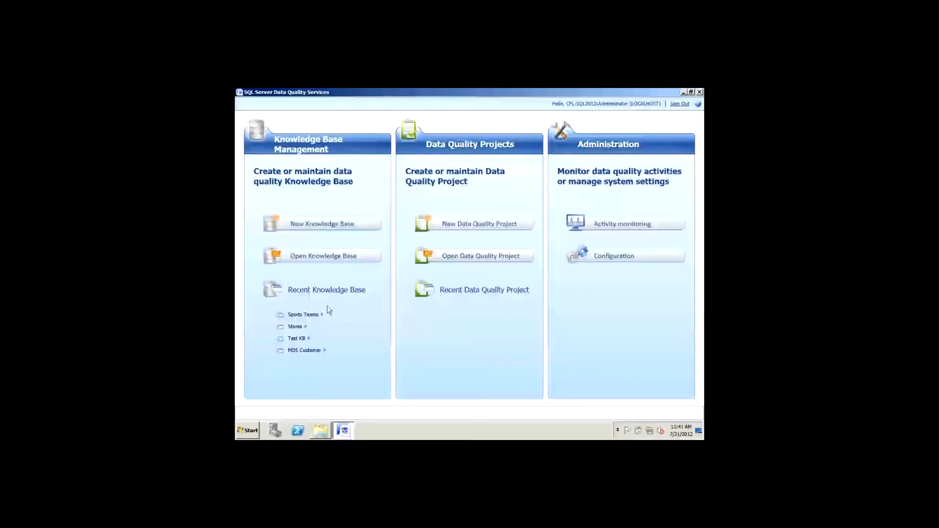
pyautogui.click(322, 315)
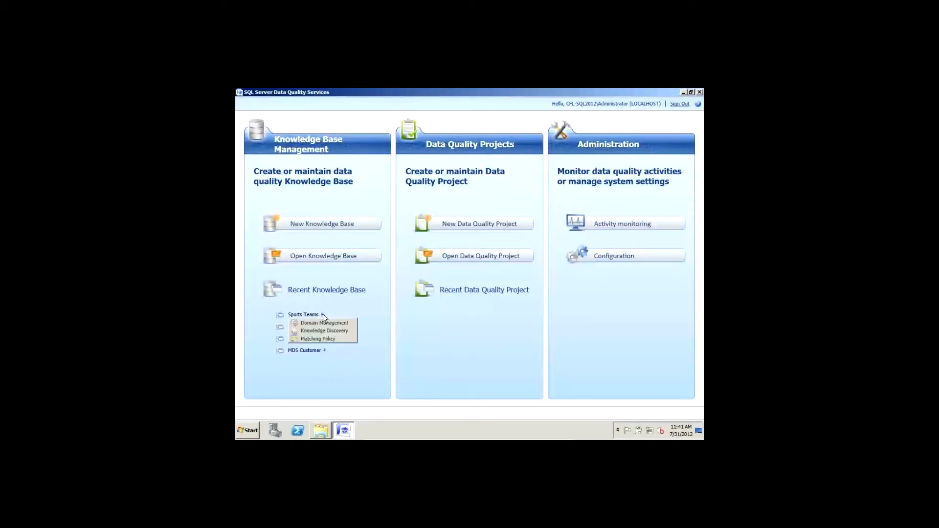
pyautogui.click(318, 340)
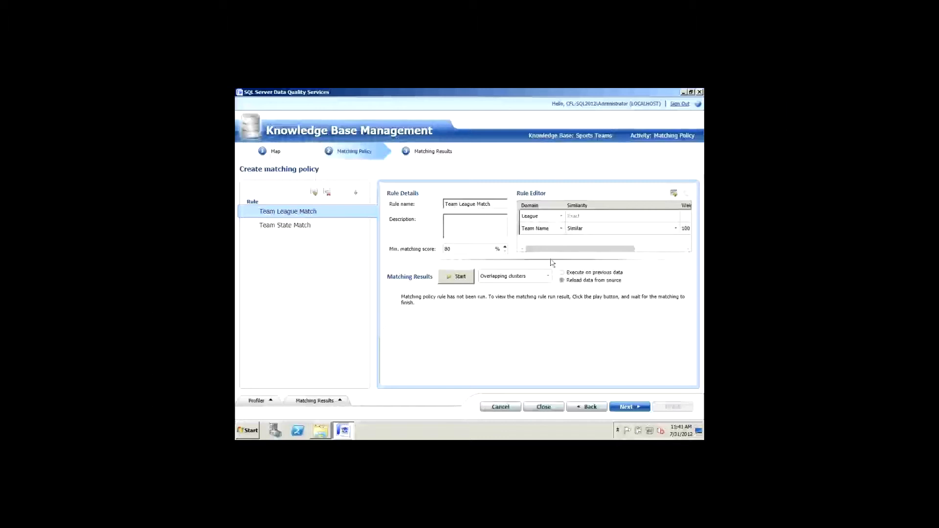
pyautogui.click(576, 217)
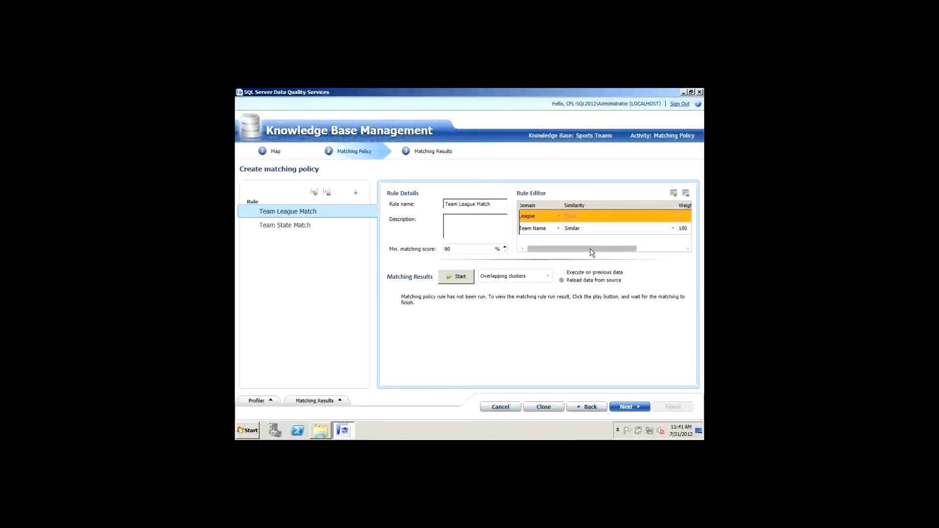
pyautogui.moveTo(576, 251); pyautogui.dragTo(545, 252)
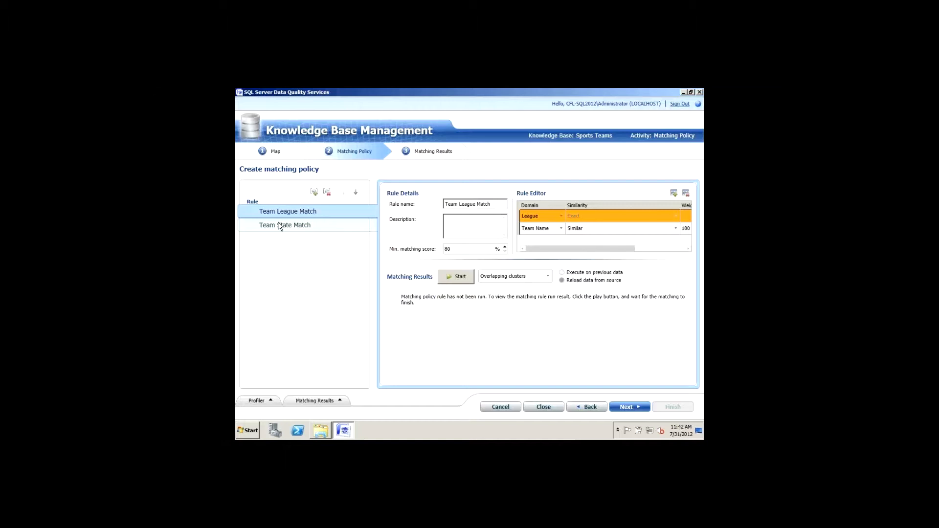
# Step: Select Team State Match and its State condition to reveal the 25% and 75% weights
pyautogui.click(329, 225)
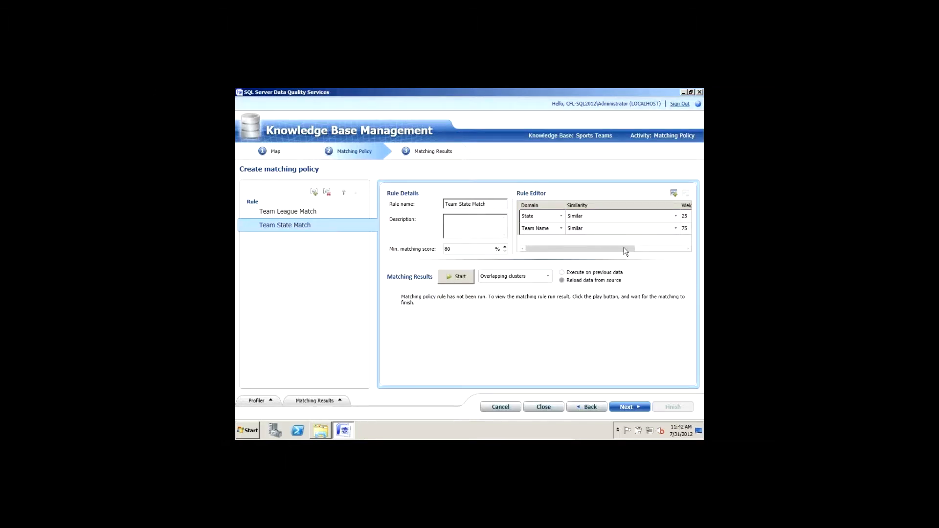
pyautogui.click(530, 215)
pyautogui.moveTo(598, 249); pyautogui.dragTo(620, 258)
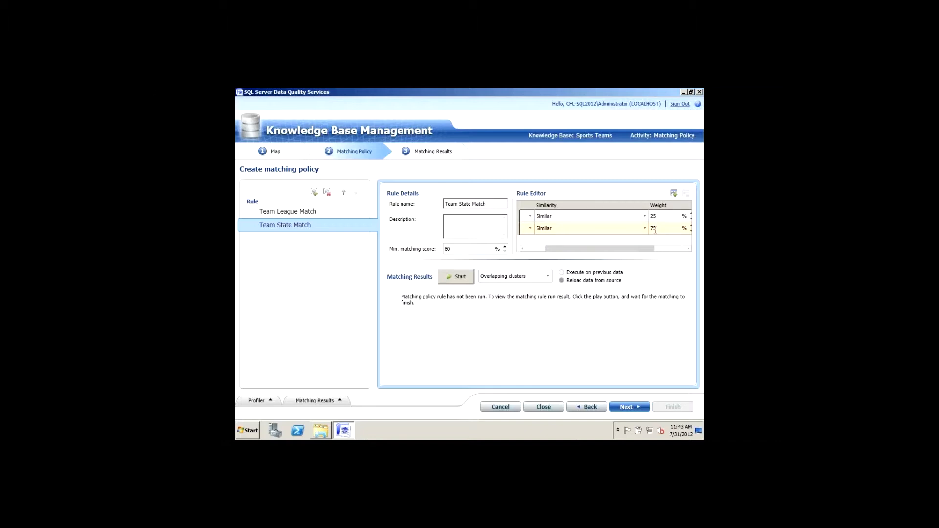
# Step: Run Team State Match and scroll to the Tampa Bay Buccaneers cluster scoring 93–100%
pyautogui.click(450, 279)
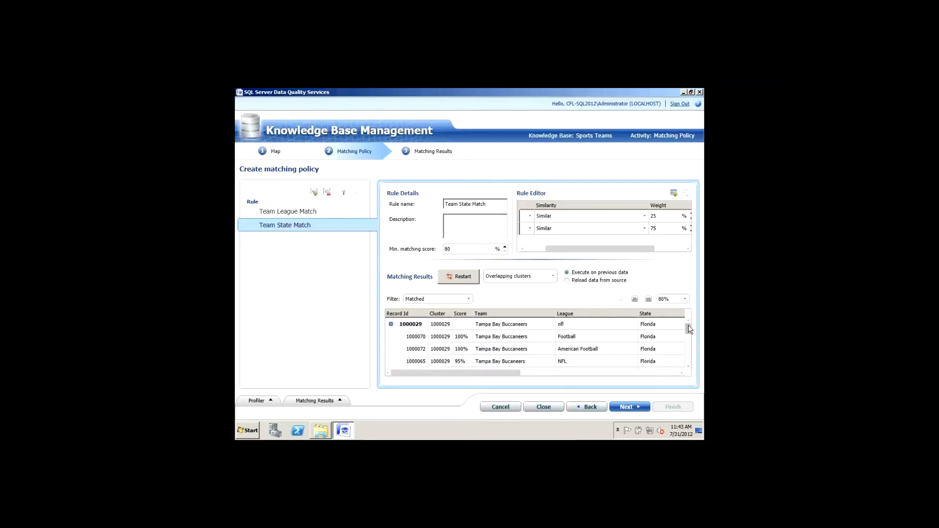
pyautogui.moveTo(688, 325); pyautogui.dragTo(688, 334)
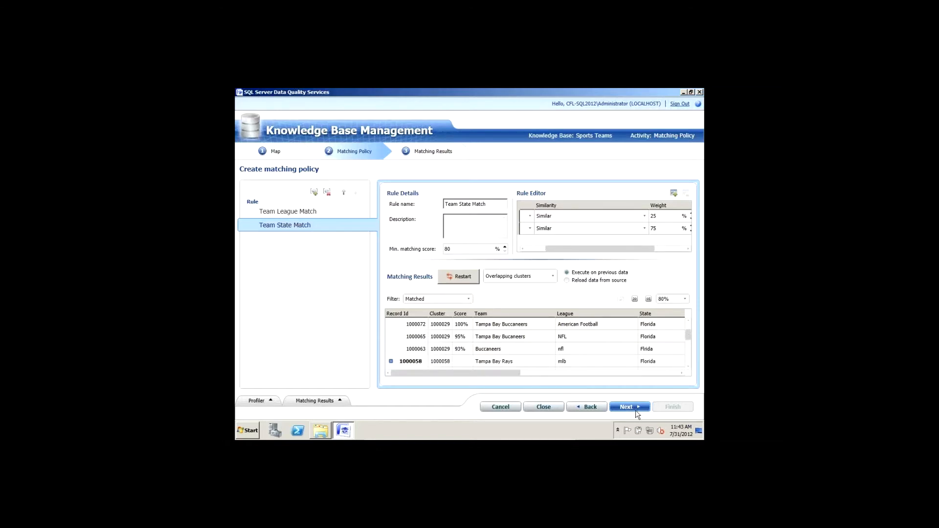
# Step: Cancel the matching policy activity and confirm with Yes to discard the work
pyautogui.click(504, 409)
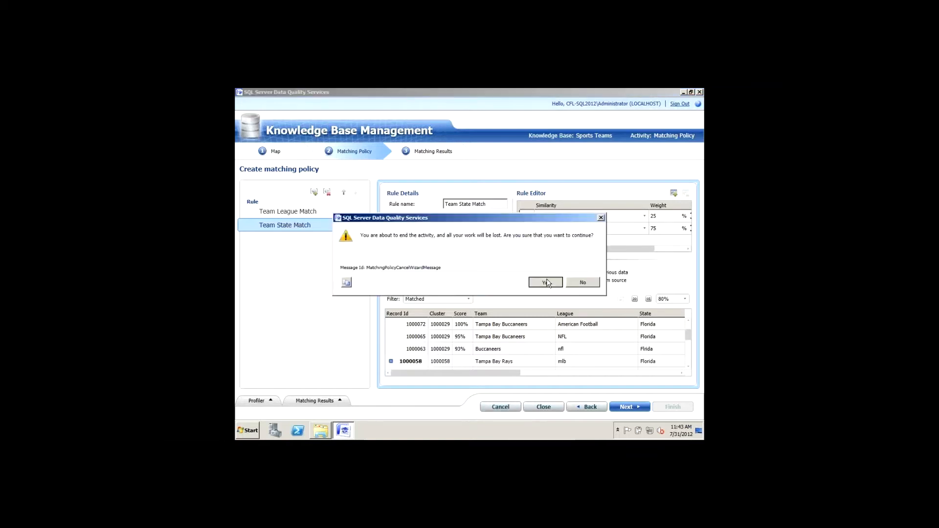
pyautogui.click(548, 283)
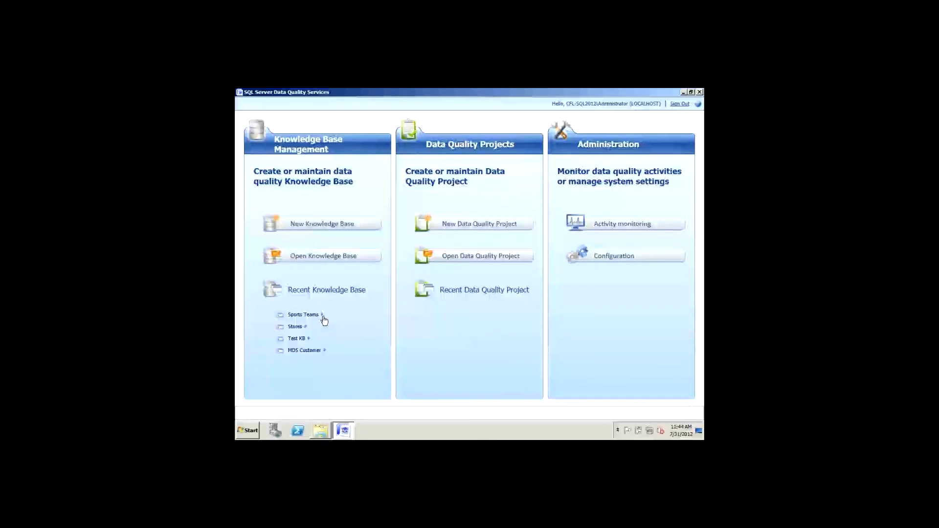
# Step: Create a new project named Cleansing on the Sports Teams knowledge base, keeping the Cleansing activity
pyautogui.click(448, 224)
pyautogui.click(448, 224)
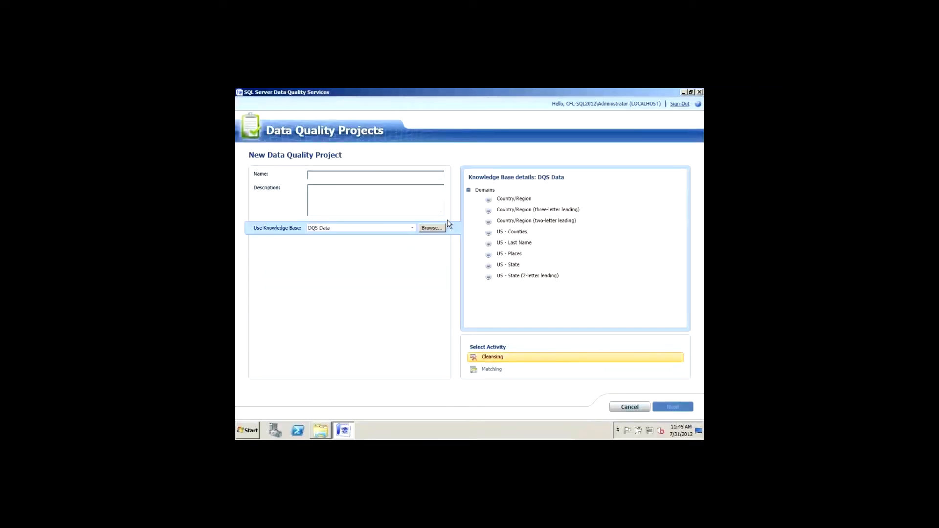
pyautogui.write('Cleansing')
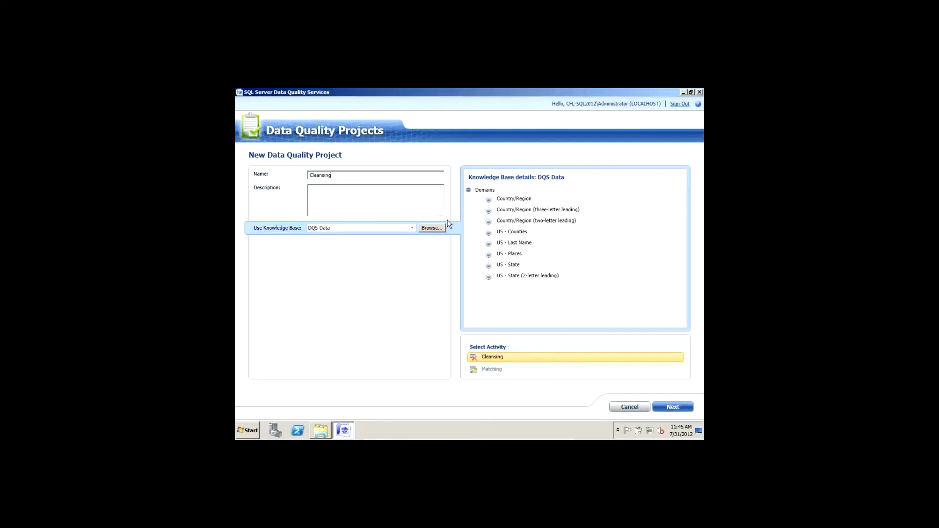
pyautogui.click(412, 229)
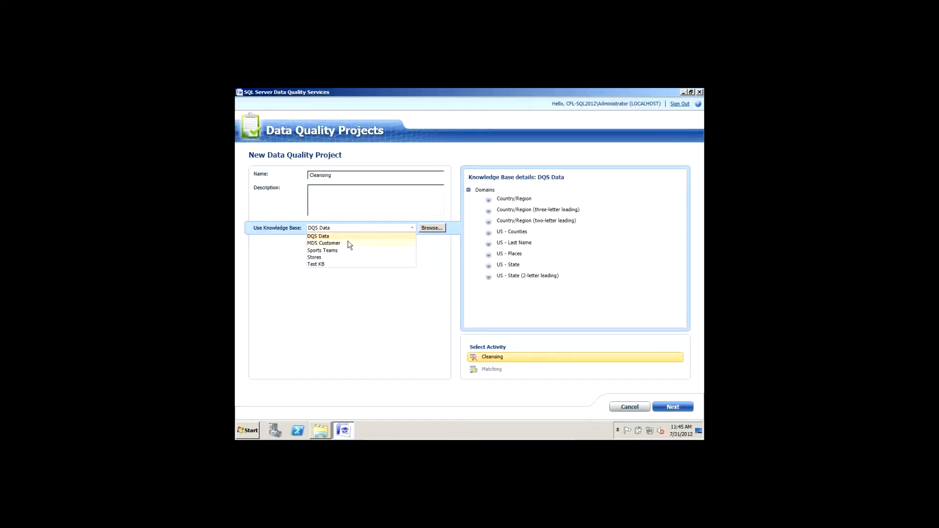
pyautogui.click(335, 251)
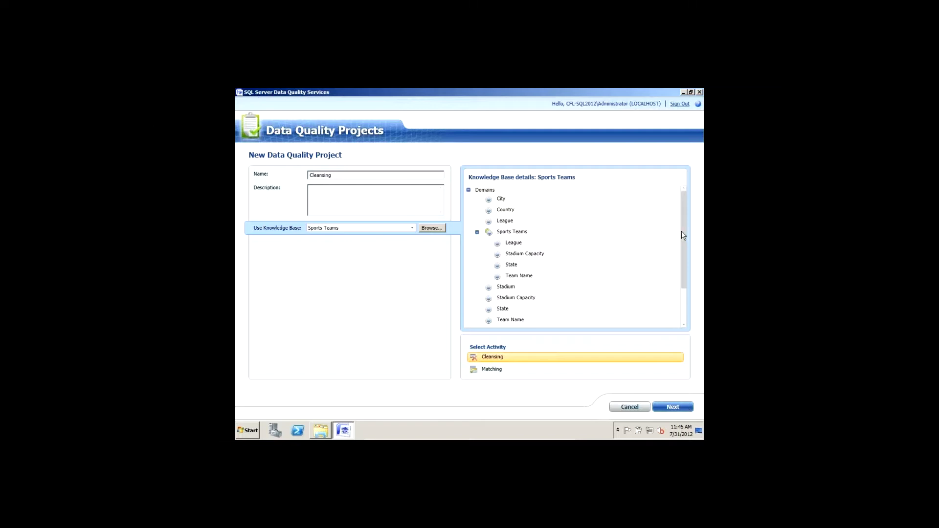
pyautogui.scroll(-1, 686, 235)
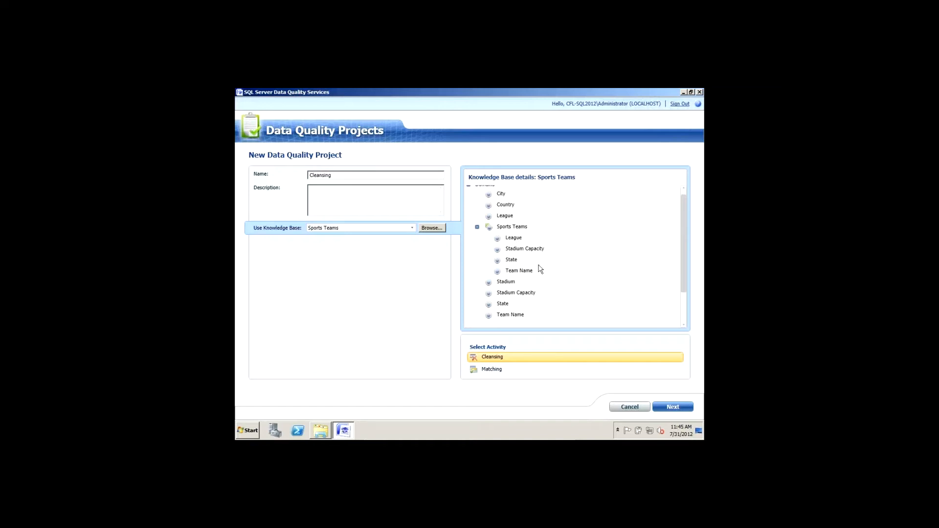
pyautogui.scroll(-1, 685, 272)
pyautogui.scroll(-5, 686, 272)
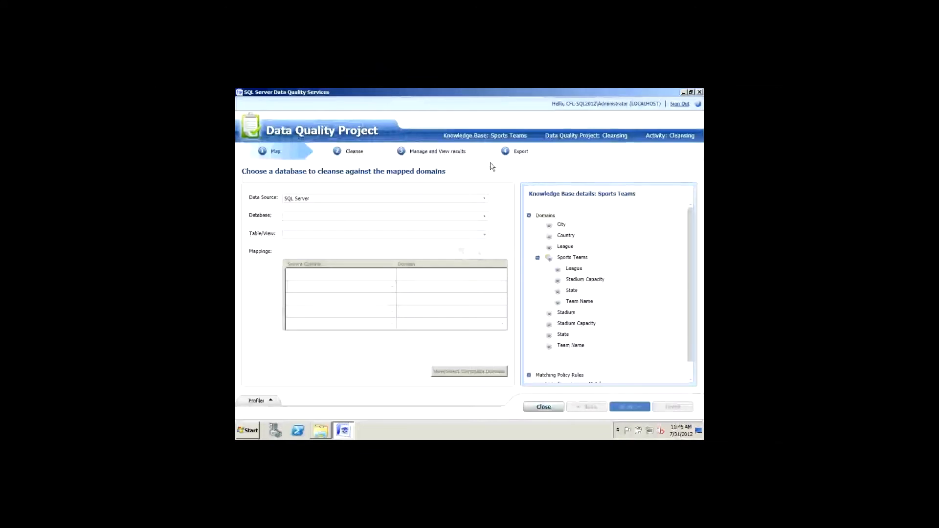
# Step: Use the Excel file SportsTeamsBadData.xls, worksheet SportsTeams$, as the data source
pyautogui.click(484, 199)
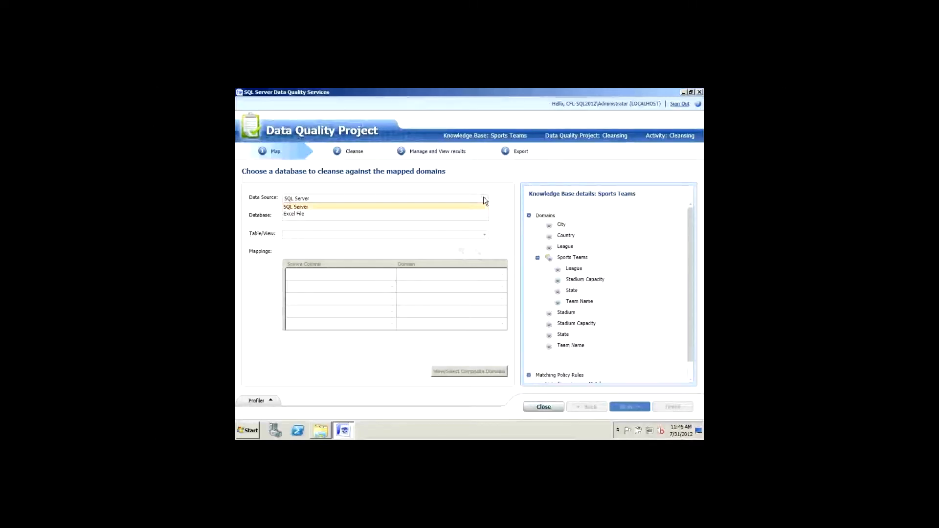
pyautogui.click(294, 214)
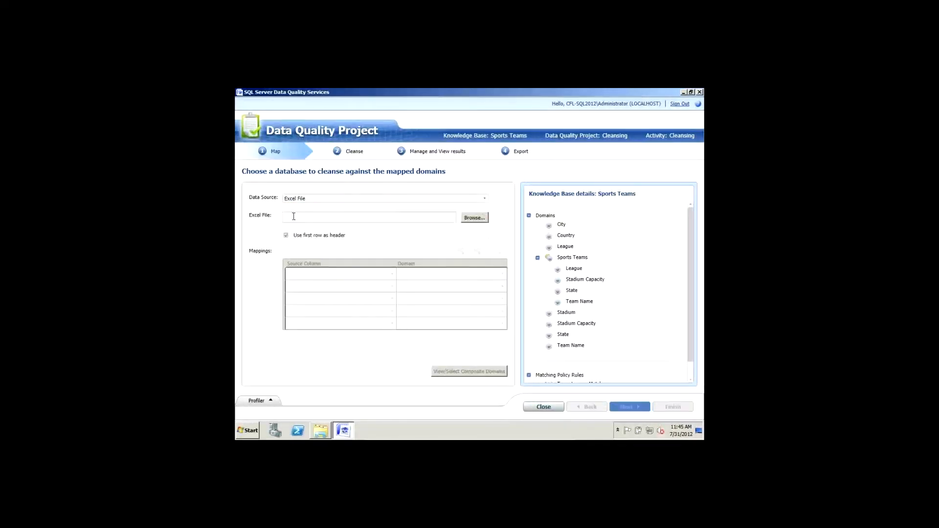
pyautogui.click(475, 219)
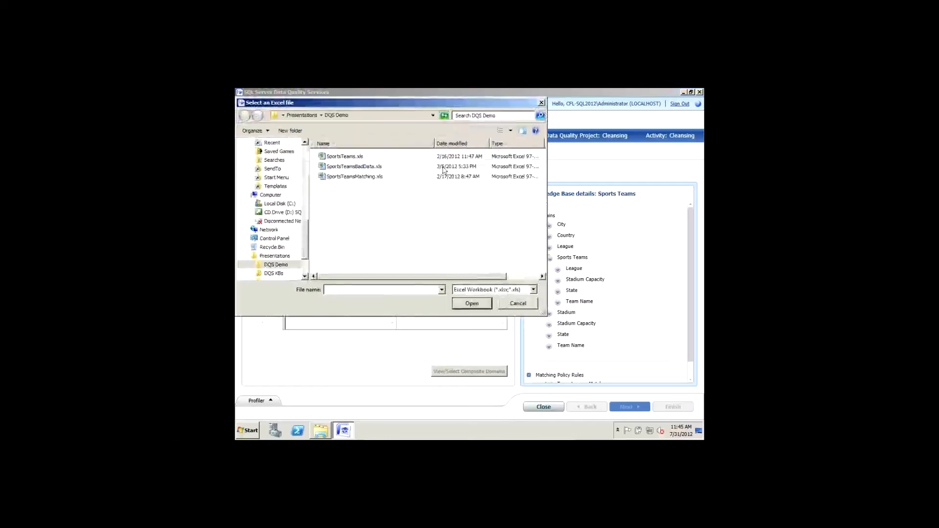
pyautogui.doubleClick(367, 166)
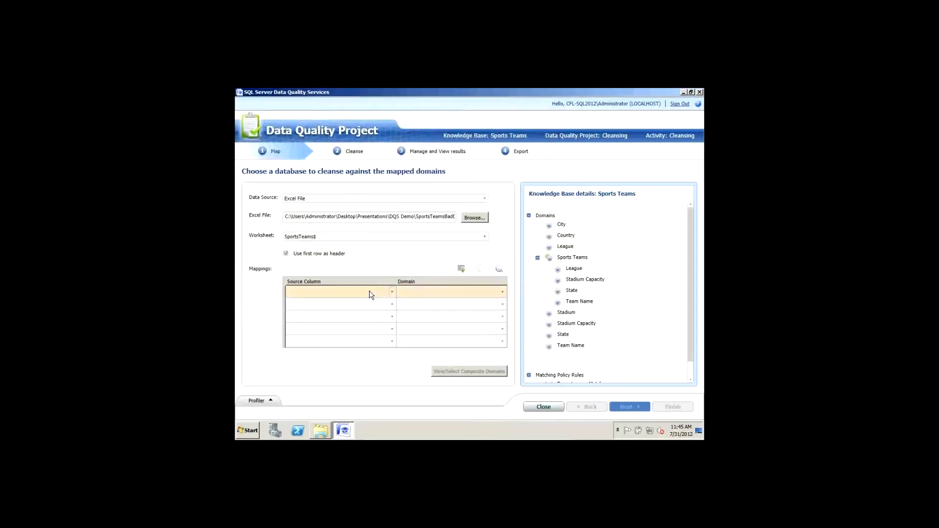
# Step: Pick Capacity, City, Country, League and Stadium as the source columns in the mapping grid
pyautogui.click(372, 295)
pyautogui.click(336, 299)
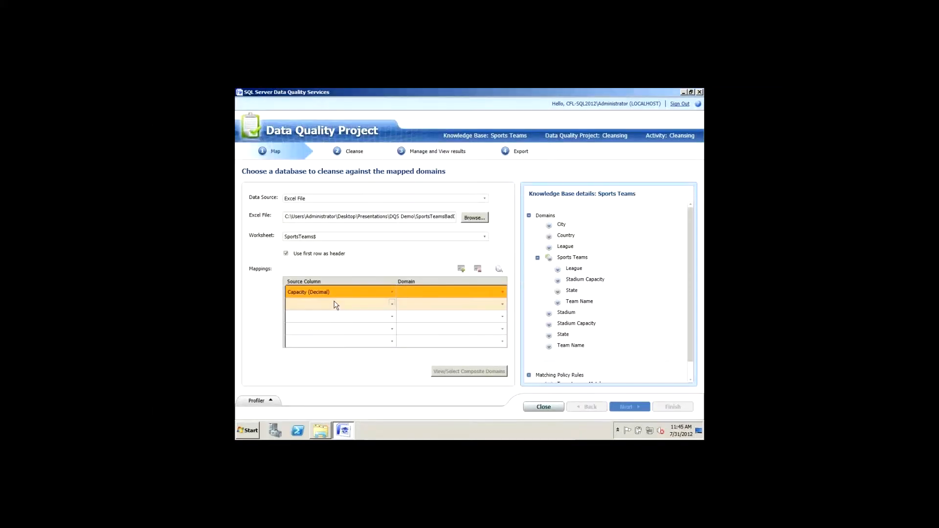
pyautogui.click(335, 304)
pyautogui.click(324, 315)
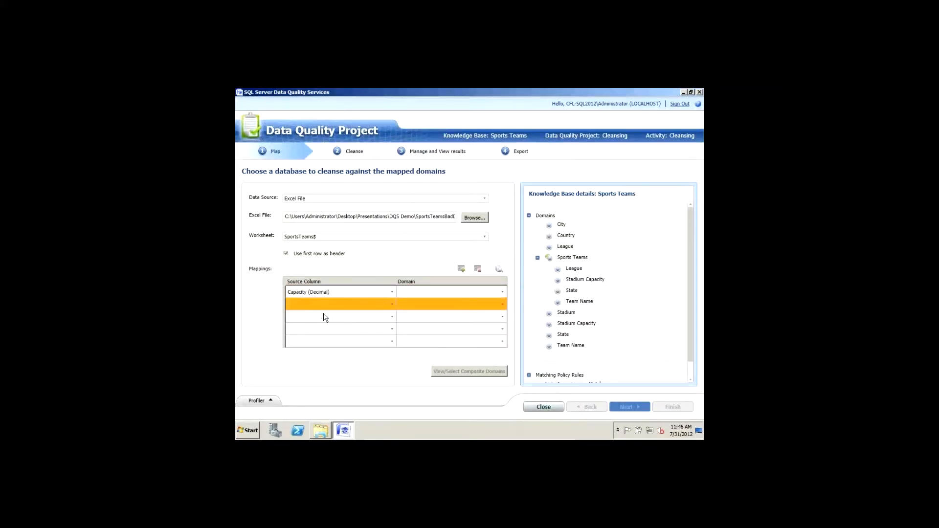
pyautogui.click(327, 320)
pyautogui.click(327, 320)
pyautogui.click(321, 326)
pyautogui.click(326, 328)
pyautogui.click(327, 328)
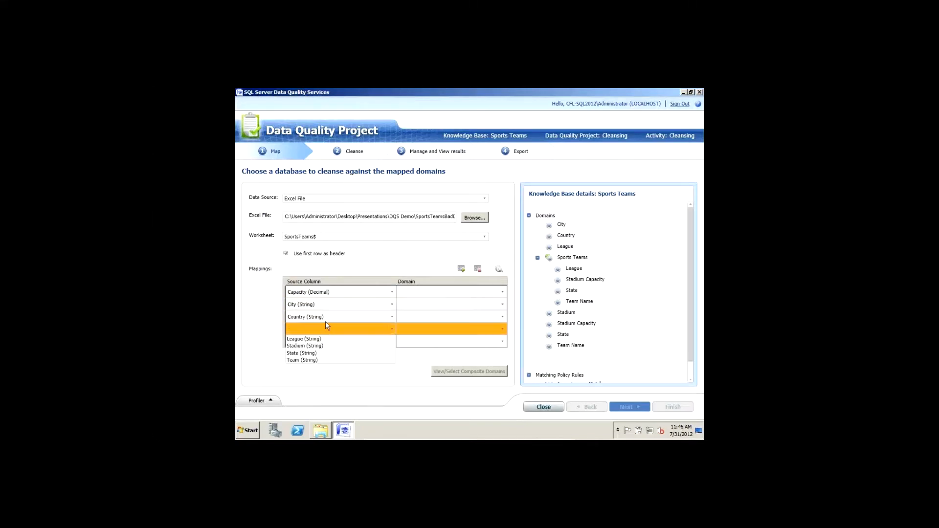
pyautogui.click(313, 339)
pyautogui.click(318, 341)
pyautogui.click(315, 351)
# Step: Add mapping rows for the State and Team source columns
pyautogui.click(461, 269)
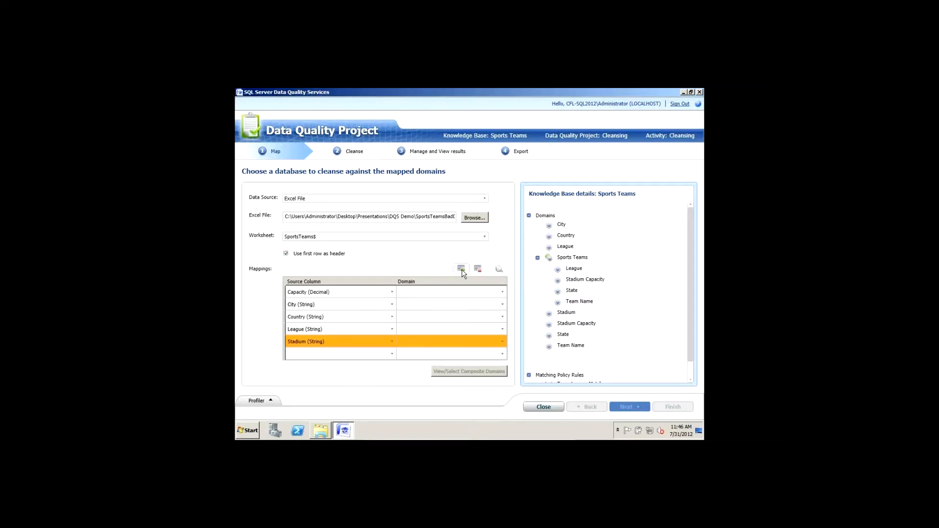
pyautogui.click(367, 353)
pyautogui.click(353, 364)
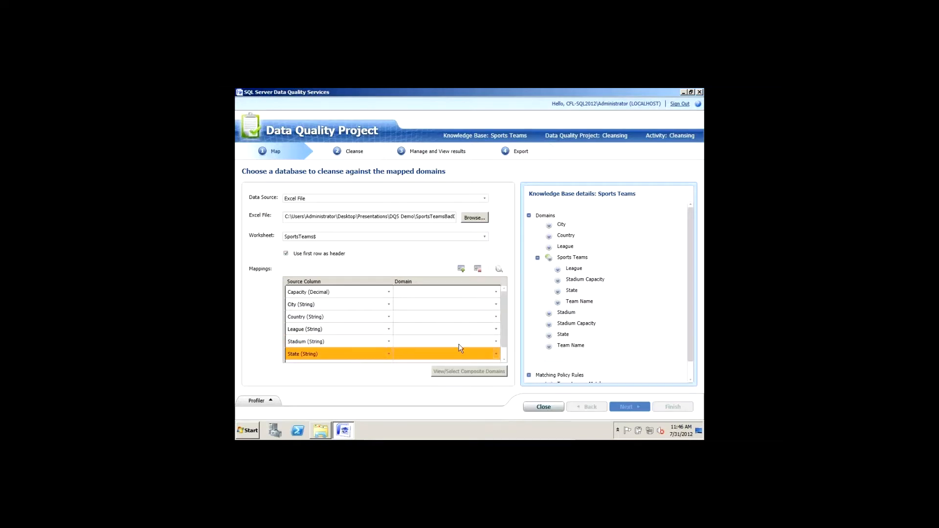
pyautogui.click(377, 354)
pyautogui.click(356, 363)
pyautogui.click(446, 354)
# Step: Pair Team with Team Name, and State, Stadium and League with their same-named domains
pyautogui.click(414, 406)
pyautogui.click(418, 341)
pyautogui.click(400, 386)
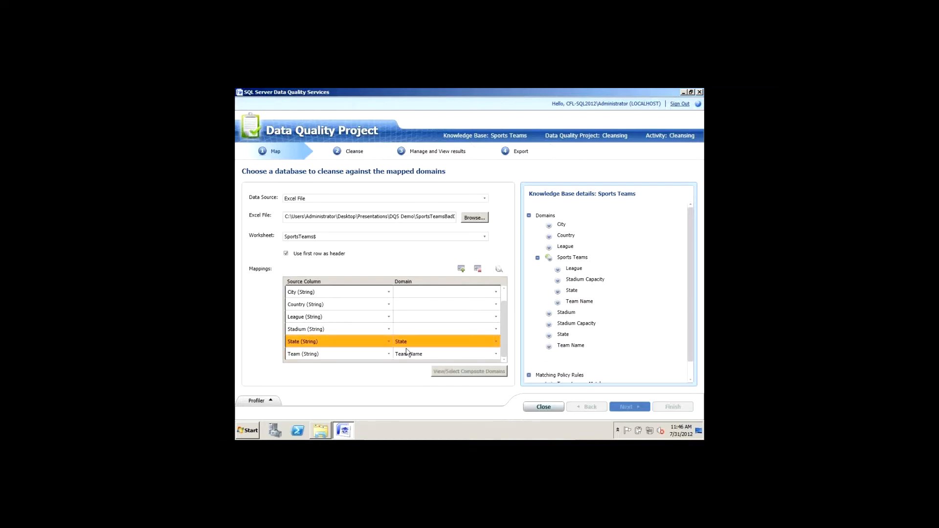
pyautogui.click(408, 329)
pyautogui.click(403, 370)
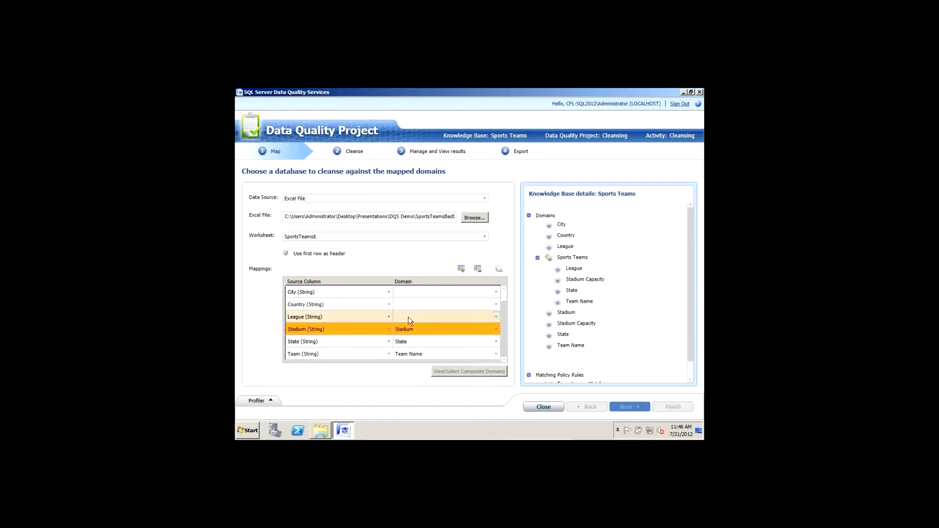
pyautogui.click(410, 321)
pyautogui.click(402, 348)
pyautogui.click(408, 303)
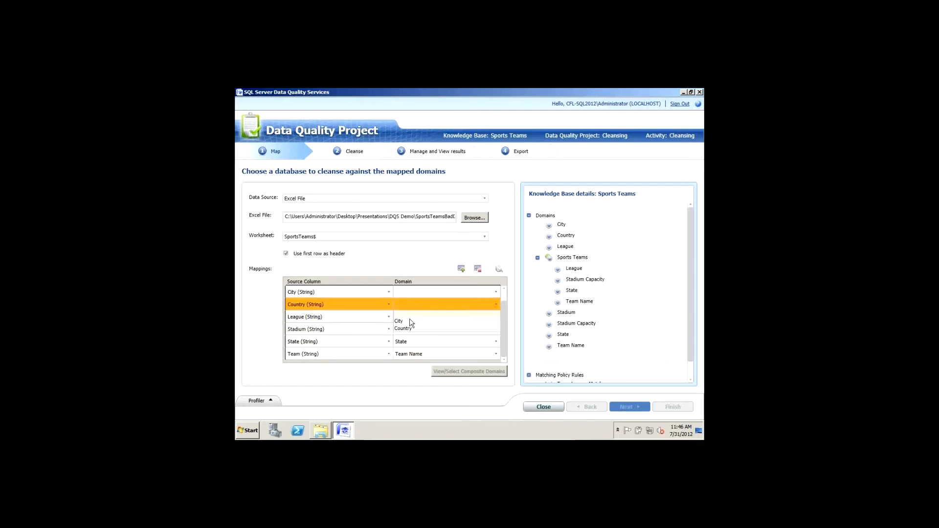
# Step: Map Country and City to their domains and Capacity to Stadium Capacity, then review composite domains
pyautogui.click(409, 329)
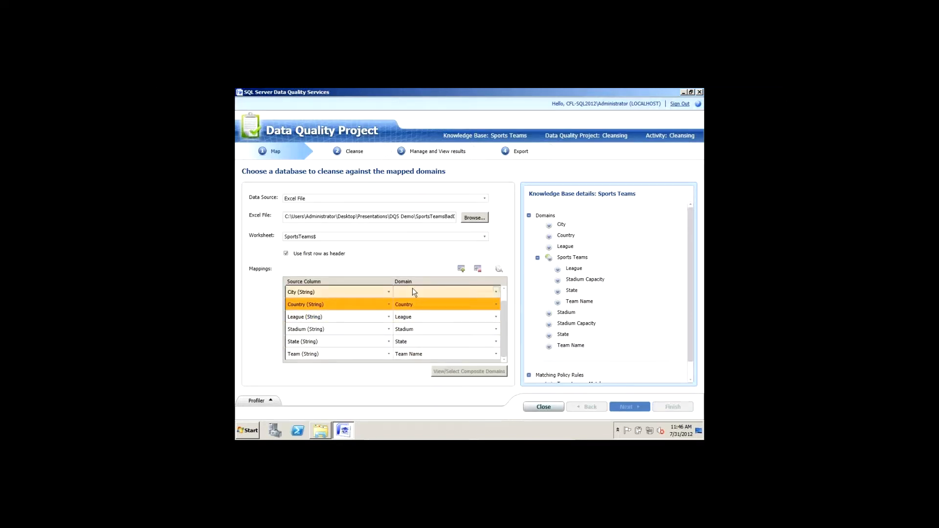
pyautogui.click(413, 292)
pyautogui.click(407, 311)
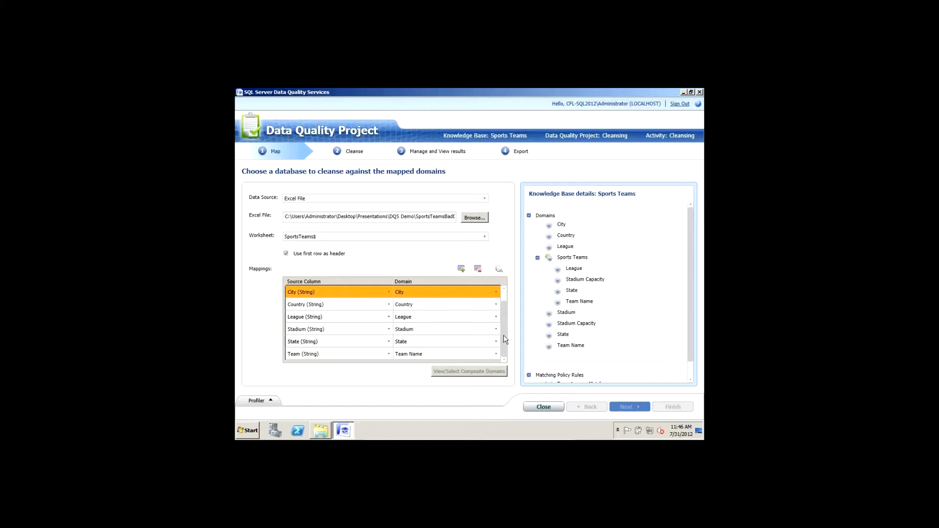
pyautogui.scroll(1, 503, 301)
pyautogui.click(445, 293)
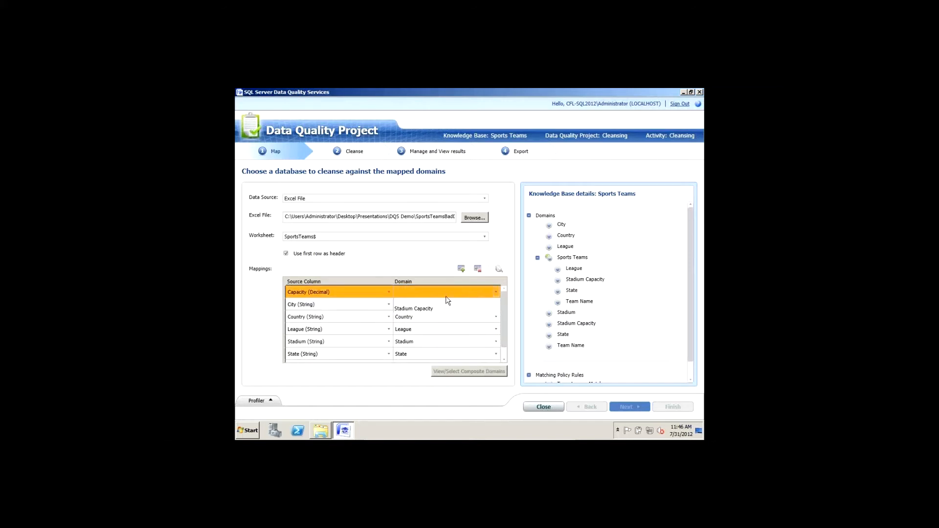
pyautogui.click(423, 309)
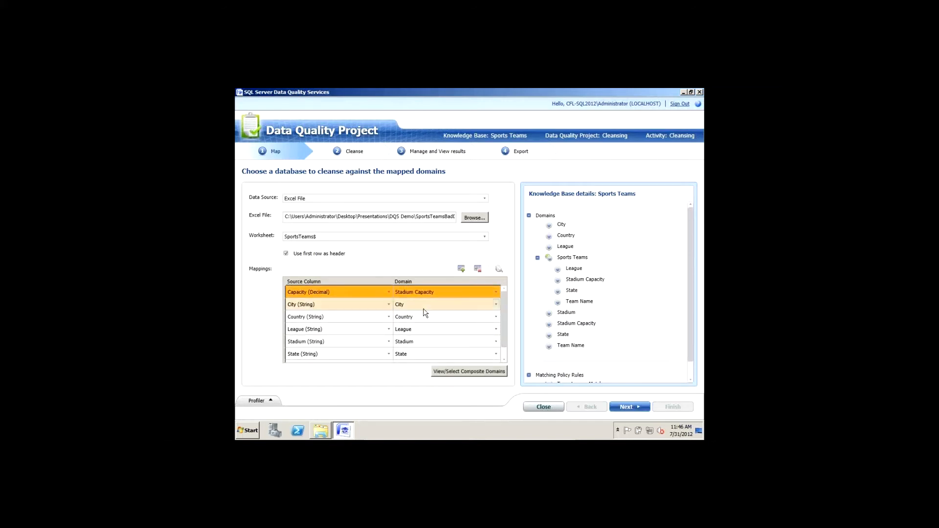
pyautogui.click(460, 375)
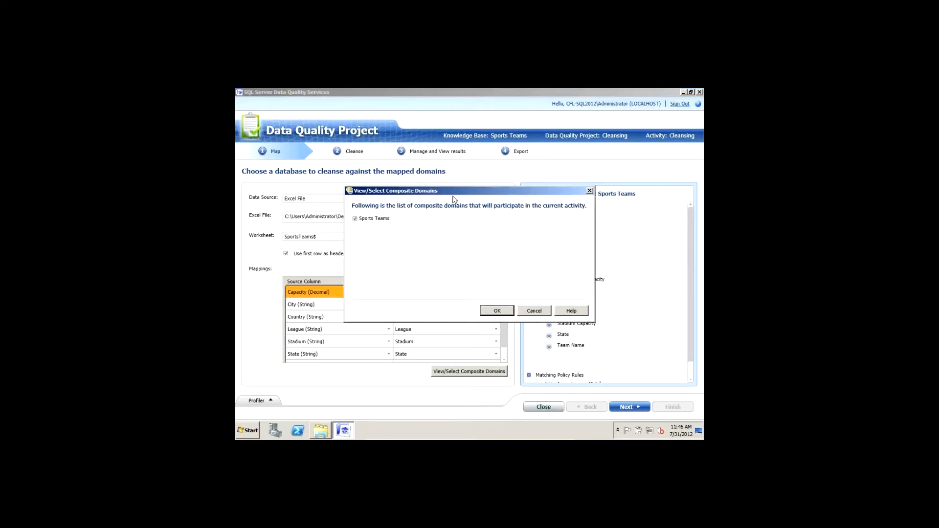
# Step: Keep the Sports Teams composite domain checked and confirm the composite domain selection
pyautogui.moveTo(459, 194); pyautogui.dragTo(382, 193)
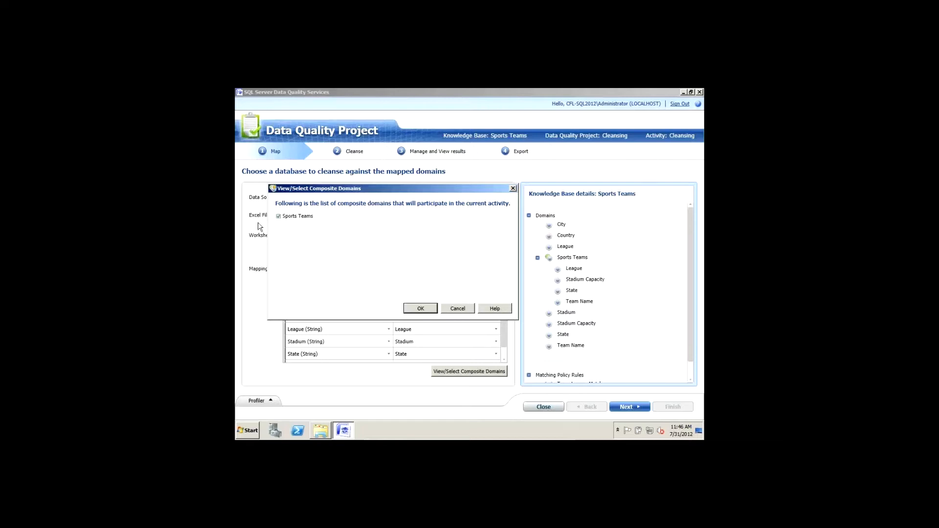
pyautogui.click(279, 217)
pyautogui.click(279, 216)
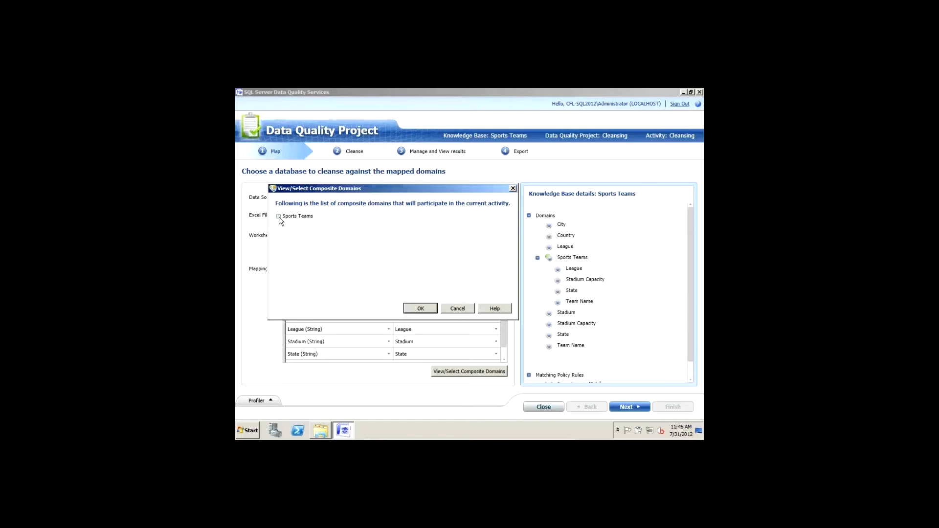
pyautogui.click(430, 311)
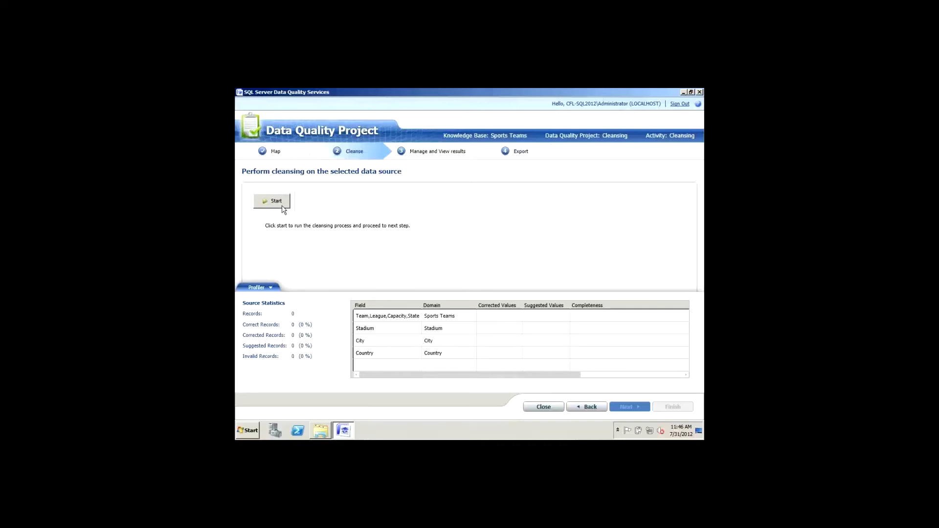
# Step: Start the cleansing analysis of the sports teams data source
pyautogui.click(279, 202)
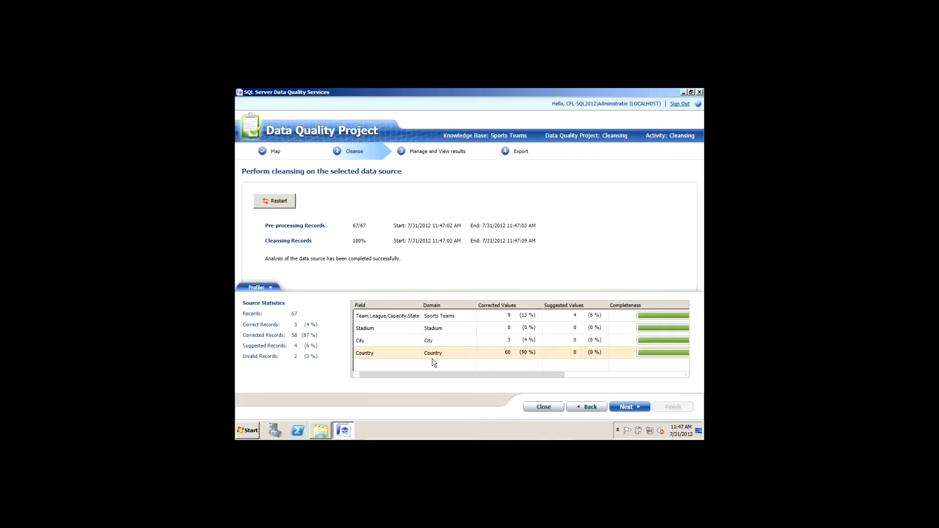
# Step: Show the Sports Teams domain results and inspect the Atlanta Braves suggested correction
pyautogui.click(630, 406)
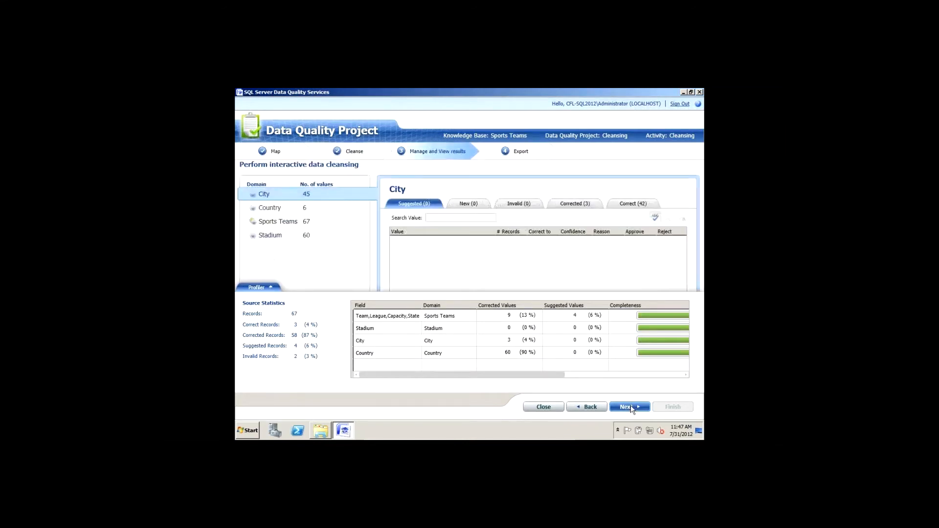
pyautogui.click(284, 225)
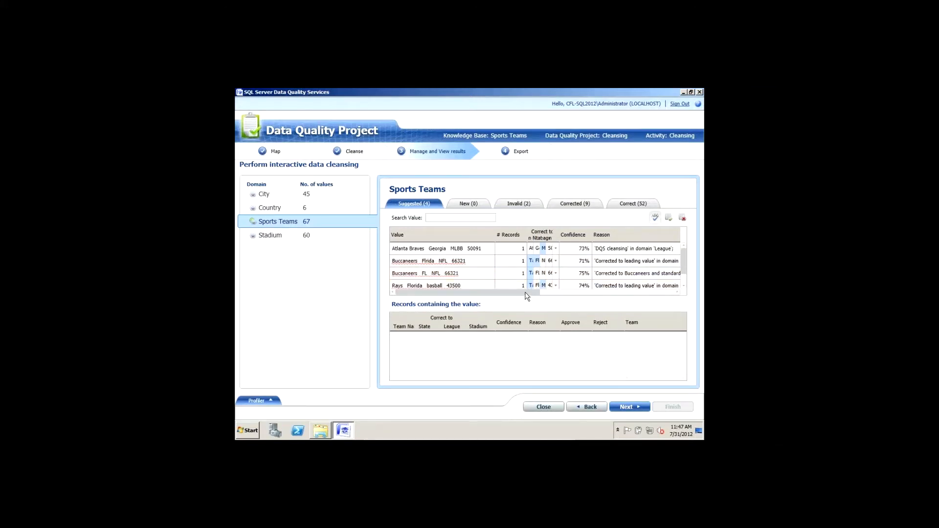
pyautogui.moveTo(527, 291); pyautogui.dragTo(432, 291)
pyautogui.click(576, 250)
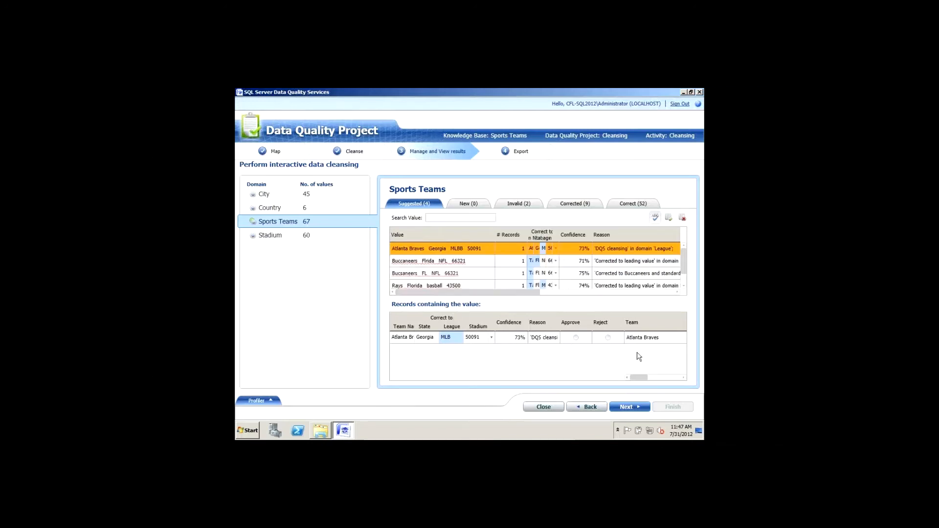
pyautogui.moveTo(665, 377); pyautogui.dragTo(672, 375)
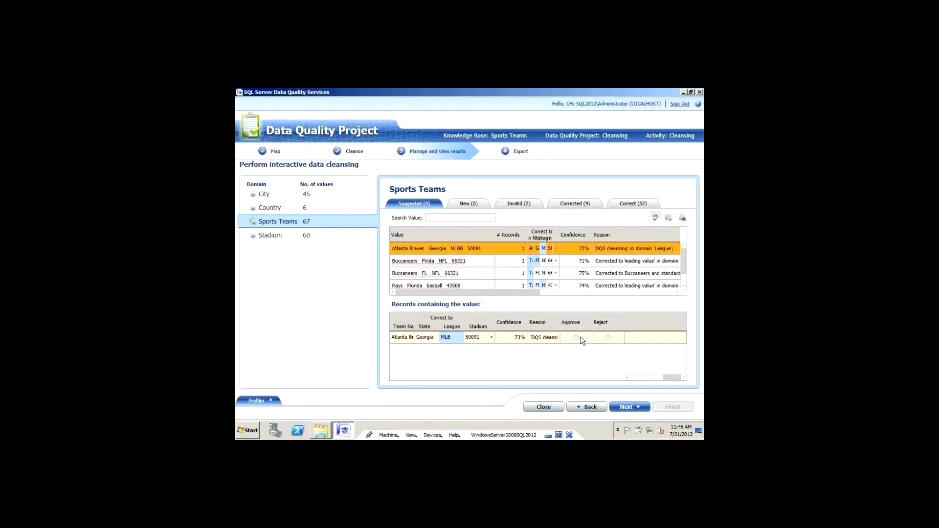
# Step: Approve all suggested Sports Teams terms, then display the Invalid records
pyautogui.click(668, 218)
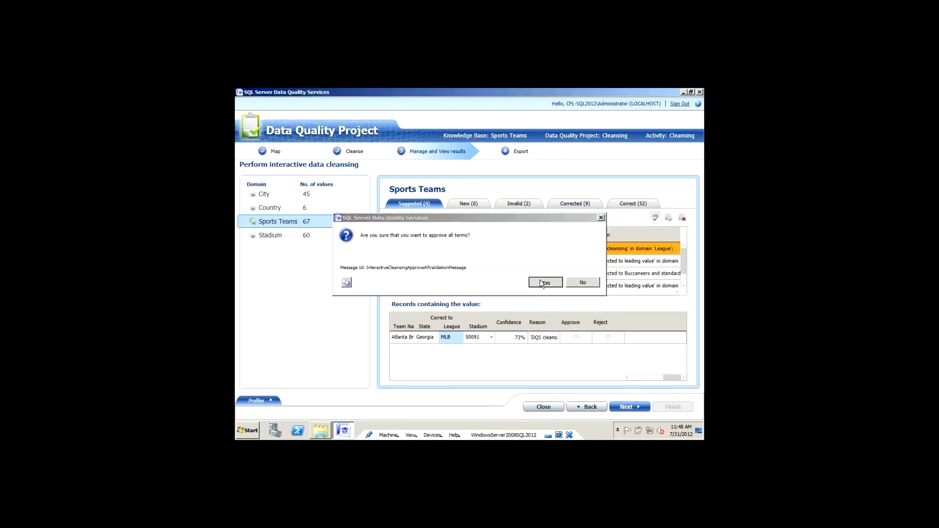
pyautogui.click(543, 282)
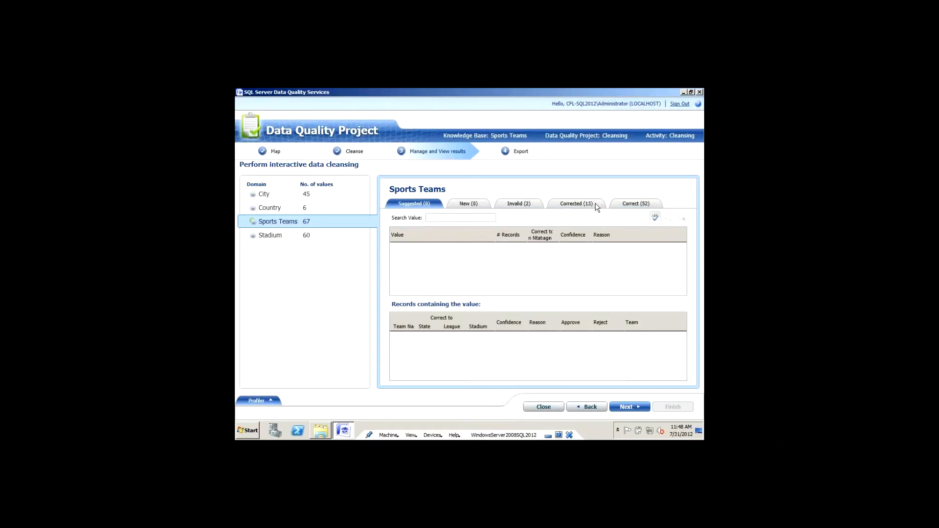
pyautogui.click(517, 203)
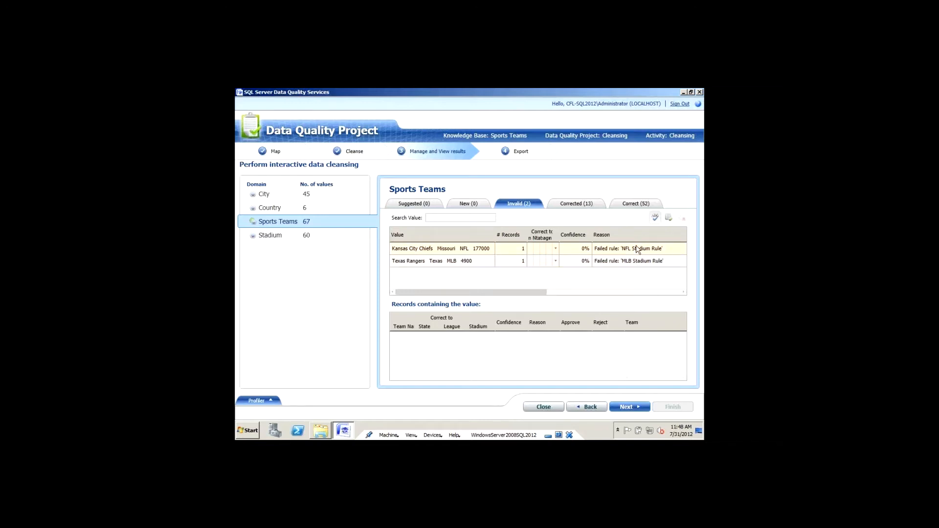
# Step: Correct the Kansas City Chiefs' stadium capacity to 77000 and approve the record
pyautogui.click(441, 250)
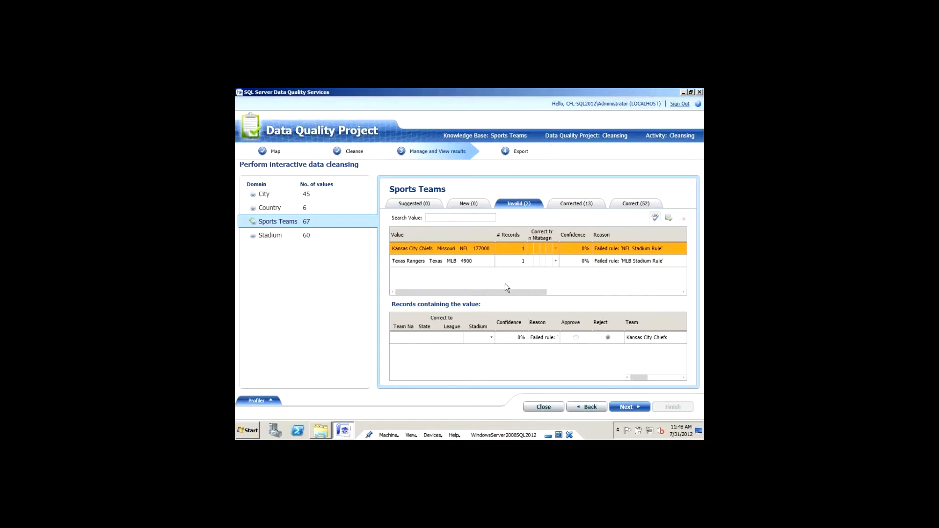
pyautogui.moveTo(556, 233); pyautogui.dragTo(675, 234)
pyautogui.moveTo(502, 294)
pyautogui.mouseDown()
pyautogui.moveTo(586, 293)
pyautogui.moveTo(502, 293)
pyautogui.mouseUp()
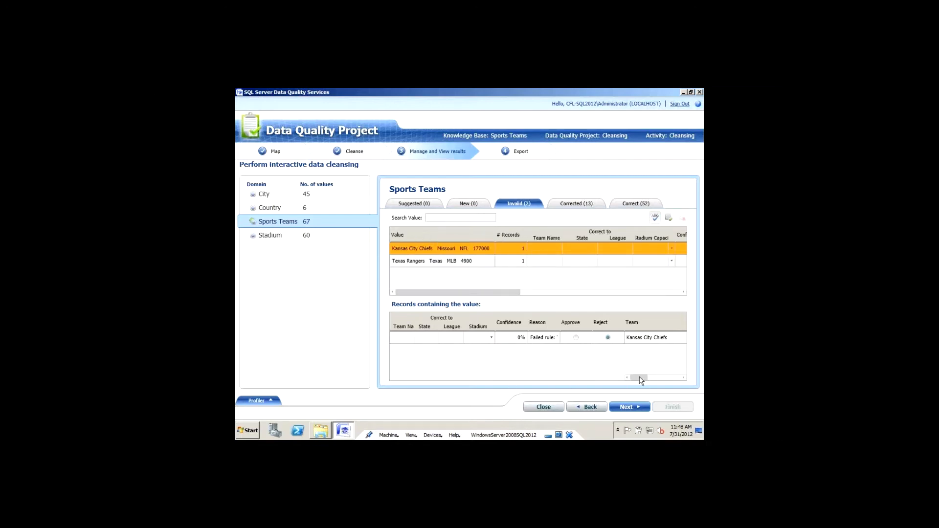
pyautogui.click(479, 338)
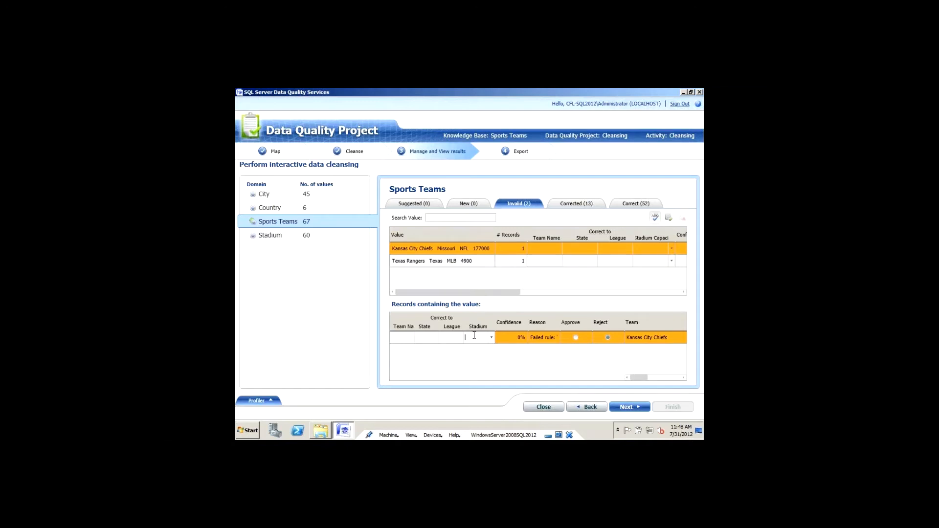
pyautogui.write('77000')
pyautogui.click(575, 338)
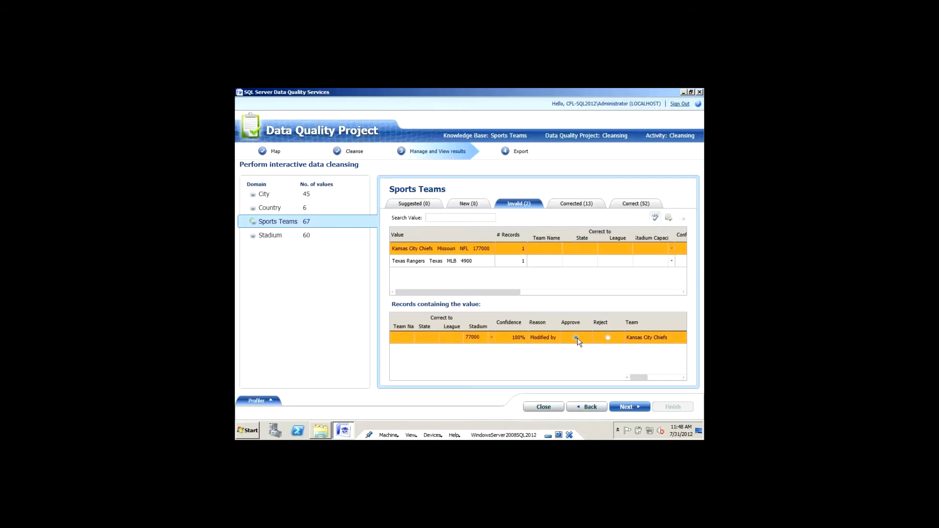
# Step: Correct the Texas Rangers' stadium capacity to 49000 and approve the record
pyautogui.click(471, 261)
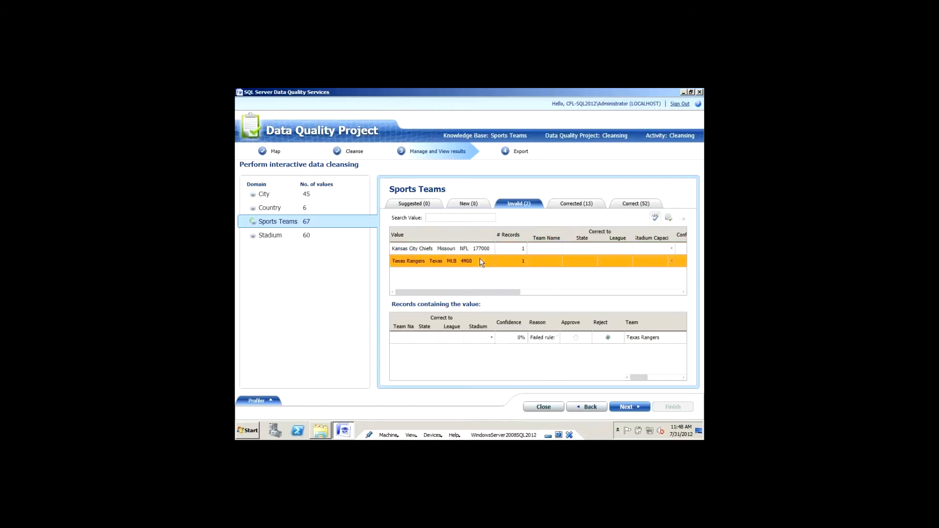
pyautogui.click(475, 338)
pyautogui.write('49000')
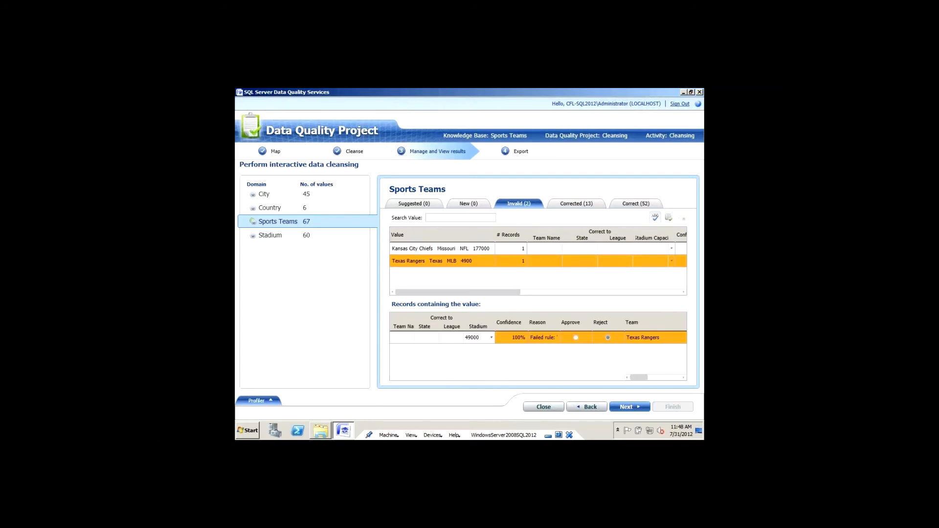
pyautogui.click(572, 338)
pyautogui.click(575, 337)
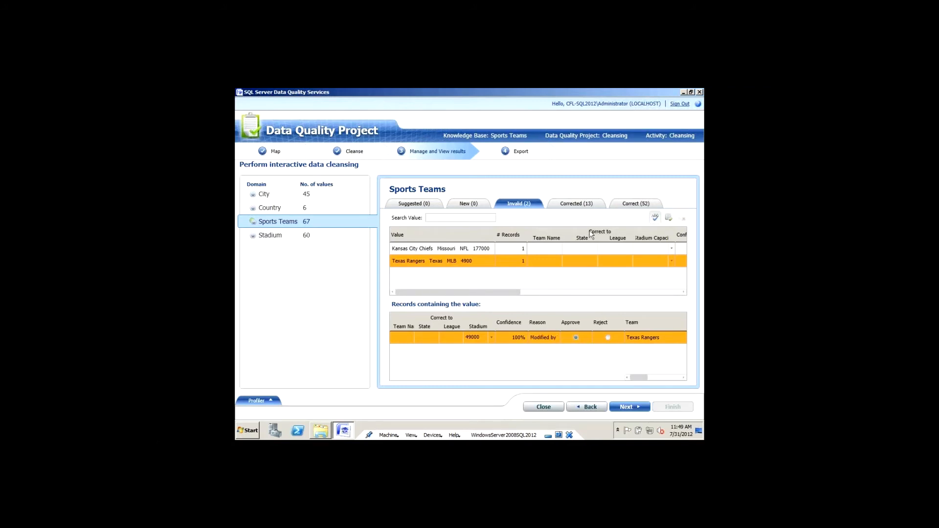
# Step: Approve all remaining terms and review the Corrected and Correct records
pyautogui.click(669, 218)
pyautogui.click(553, 285)
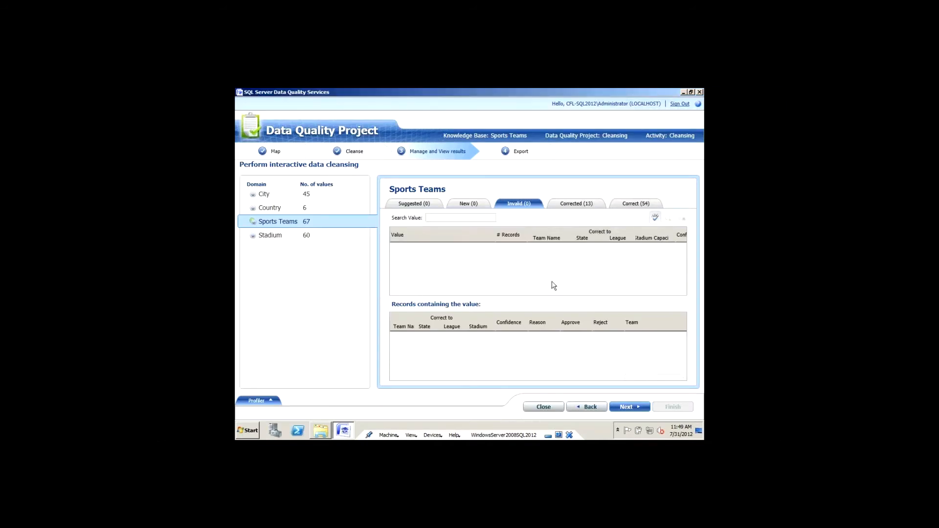
pyautogui.click(591, 204)
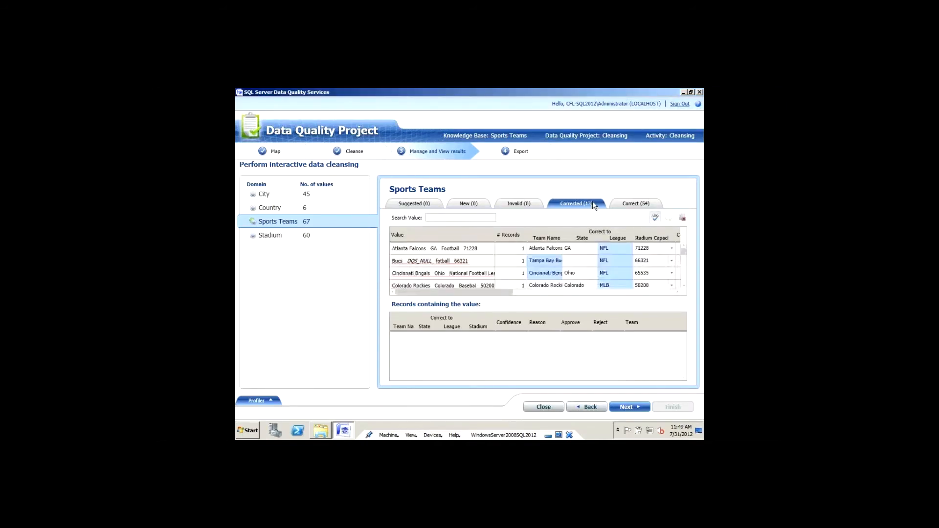
pyautogui.click(623, 205)
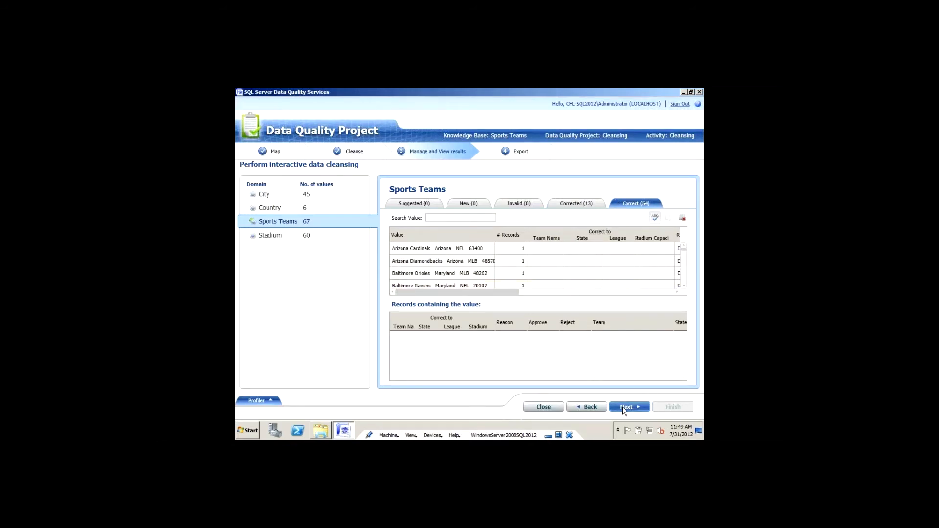
pyautogui.click(622, 407)
# Step: Export the cleansing results as a CSV file to c:\temp\cleandata.csv
pyautogui.click(611, 201)
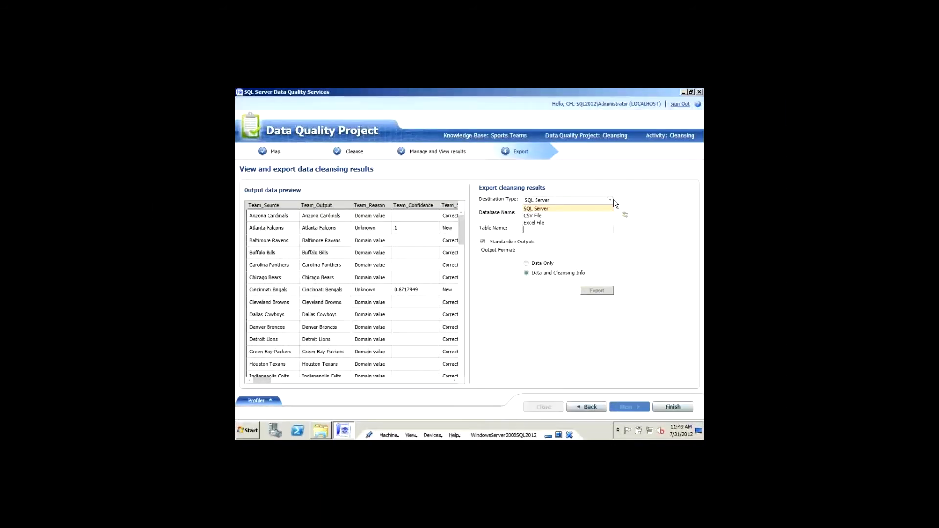
pyautogui.click(565, 215)
pyautogui.click(565, 215)
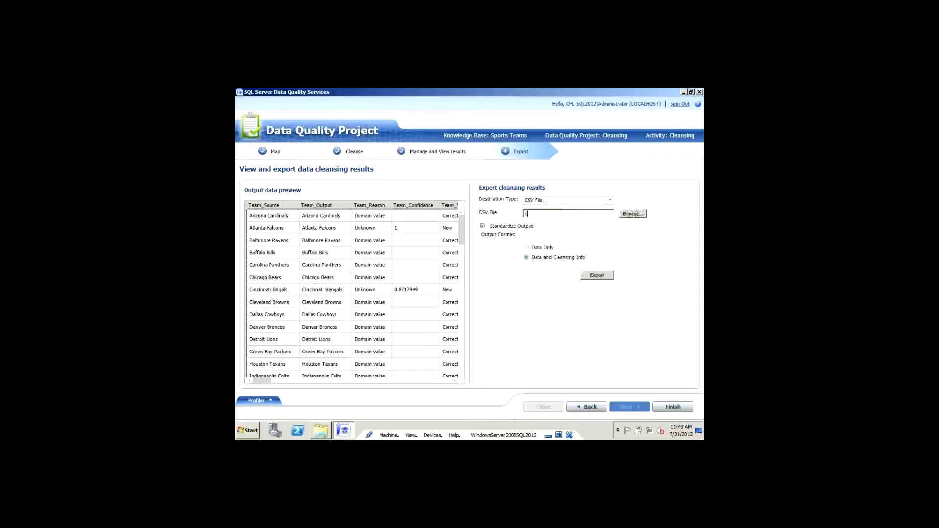
pyautogui.write('c:\\temp')
pyautogui.write('\\cleandata.csv')
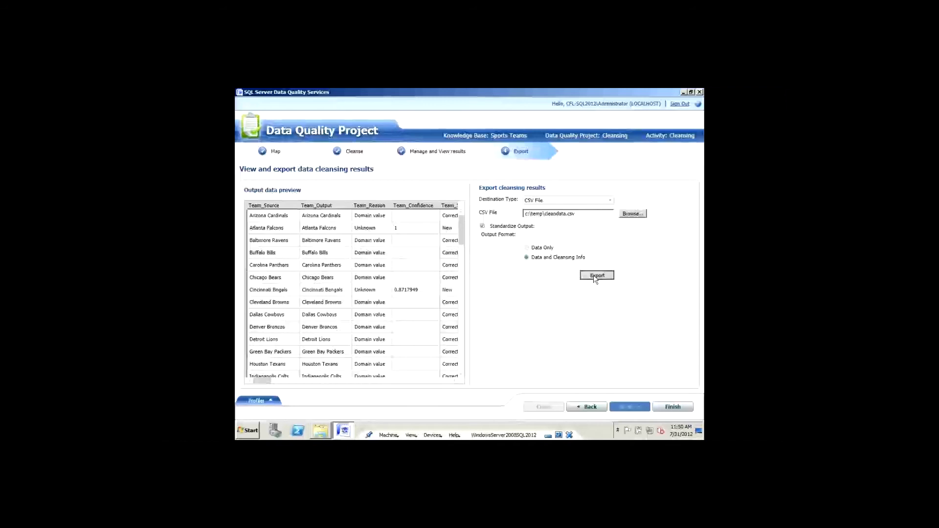
pyautogui.click(595, 276)
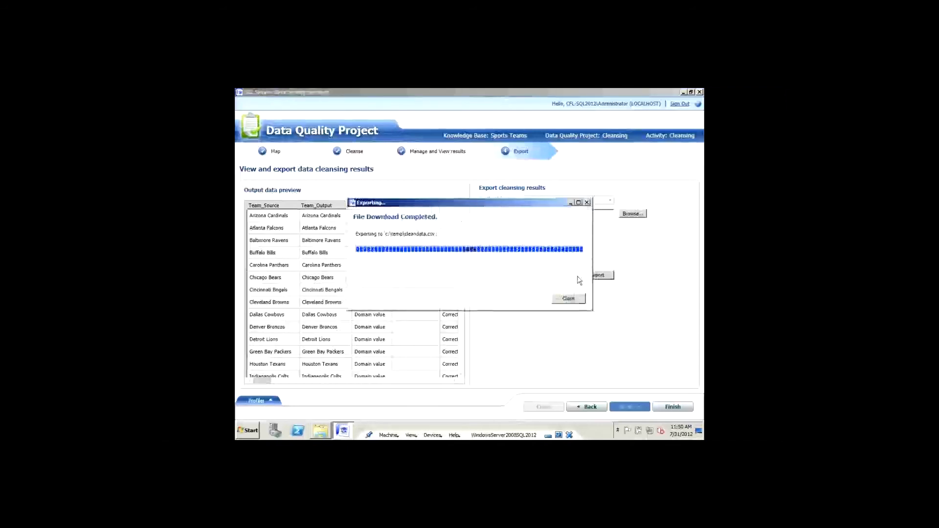
pyautogui.click(567, 299)
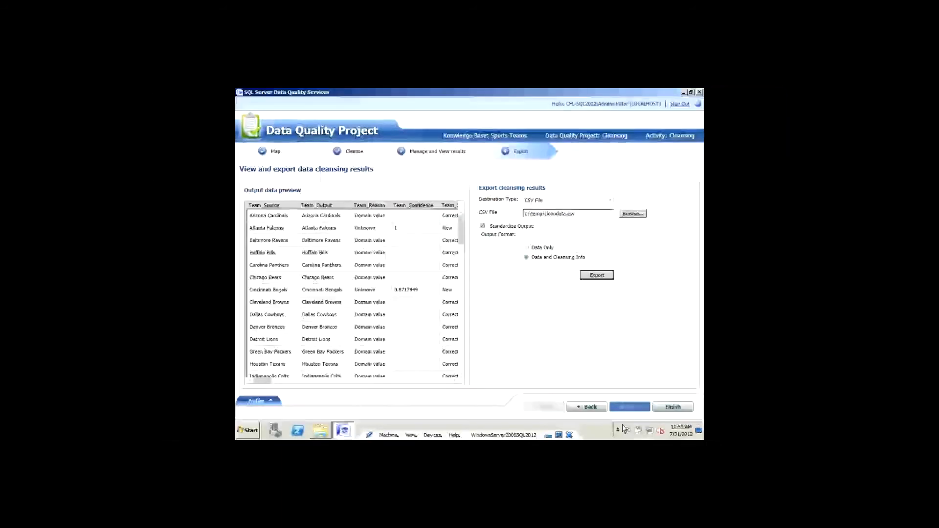
pyautogui.click(320, 431)
# Step: Open cleandata.csv in Excel and AutoFit columns A through E to show Team_Reason, Team_Confidence and Team_Status
pyautogui.doubleClick(356, 159)
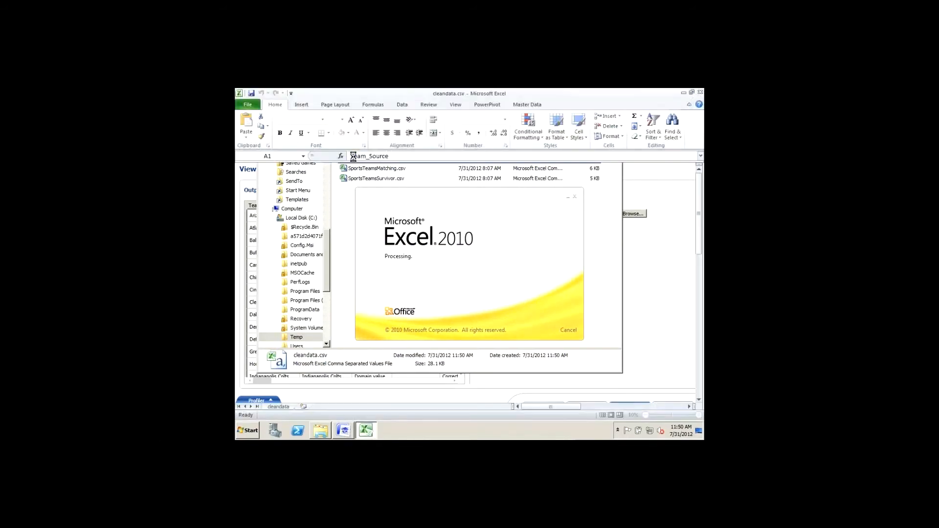
pyautogui.doubleClick(276, 169)
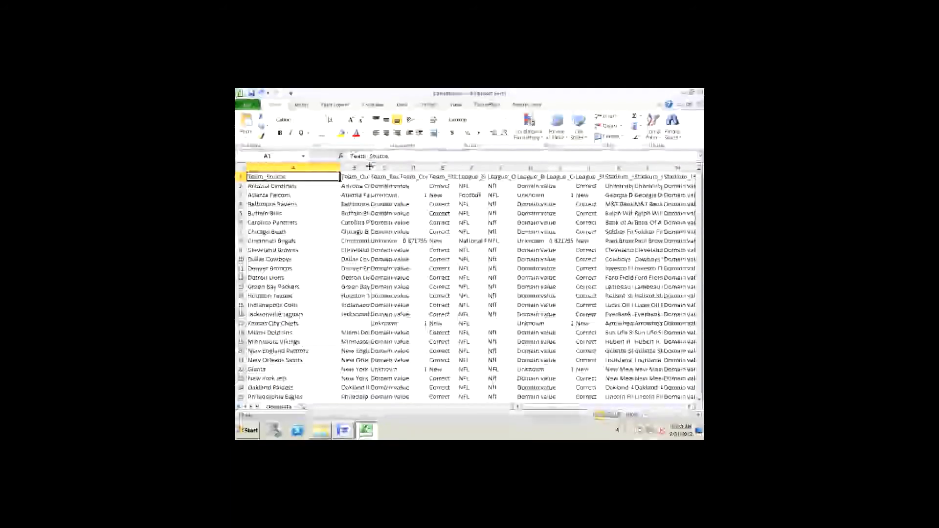
pyautogui.doubleClick(369, 167)
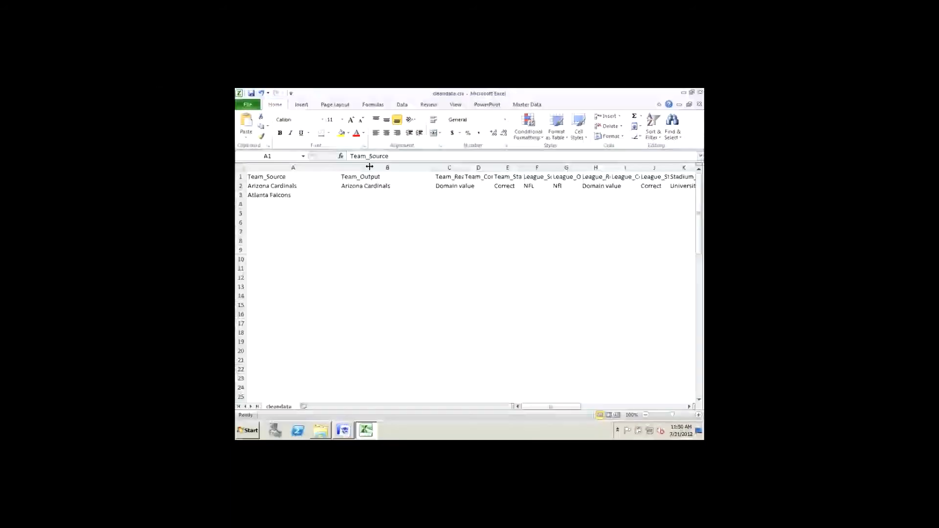
pyautogui.doubleClick(464, 168)
pyautogui.doubleClick(506, 169)
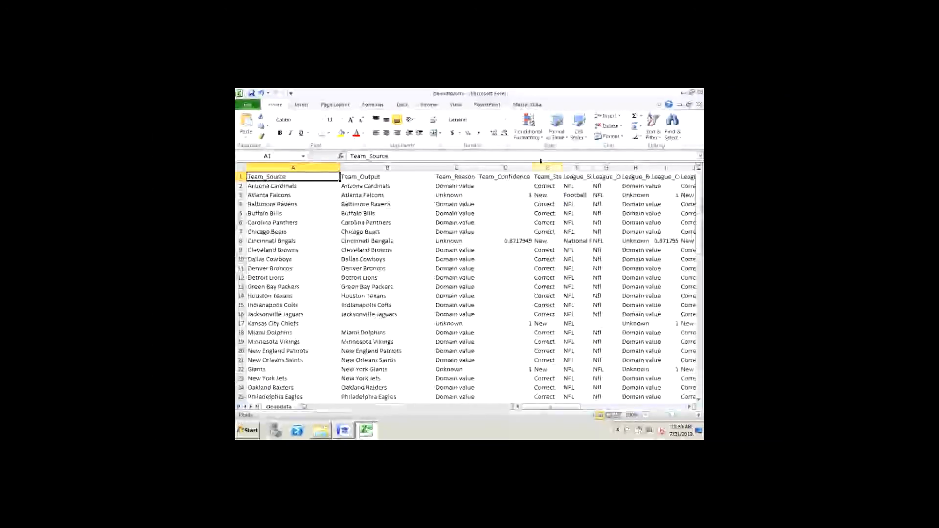
pyautogui.doubleClick(562, 168)
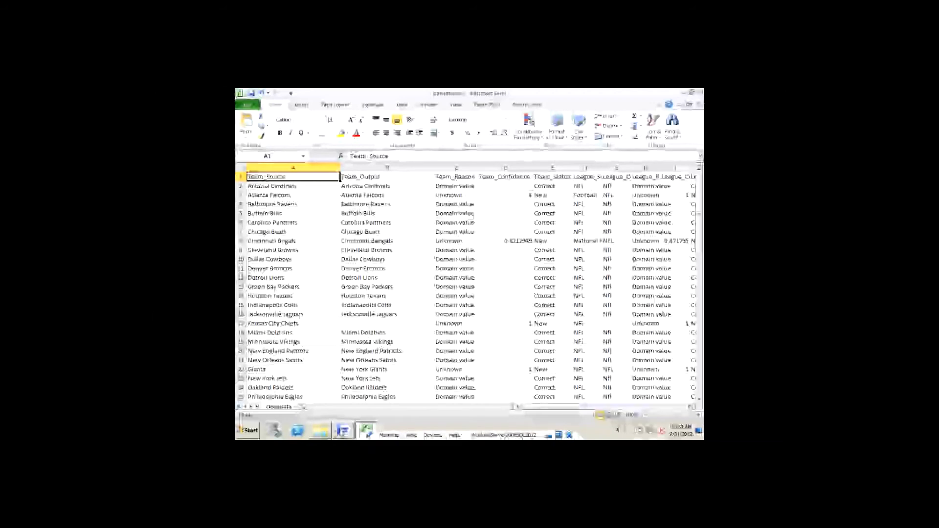
pyautogui.click(343, 431)
# Step: Create a project named Matching on the Sports Teams knowledge base with the Matching activity
pyautogui.click(673, 408)
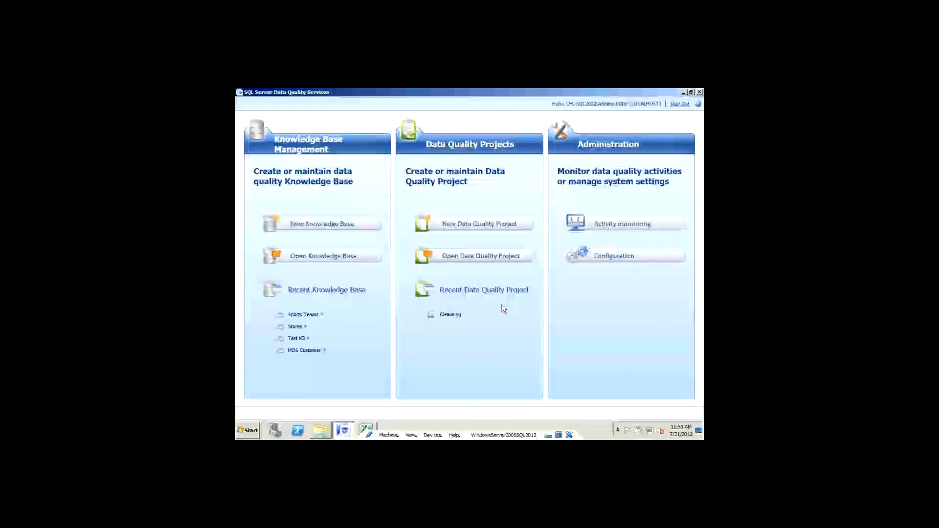
pyautogui.click(492, 224)
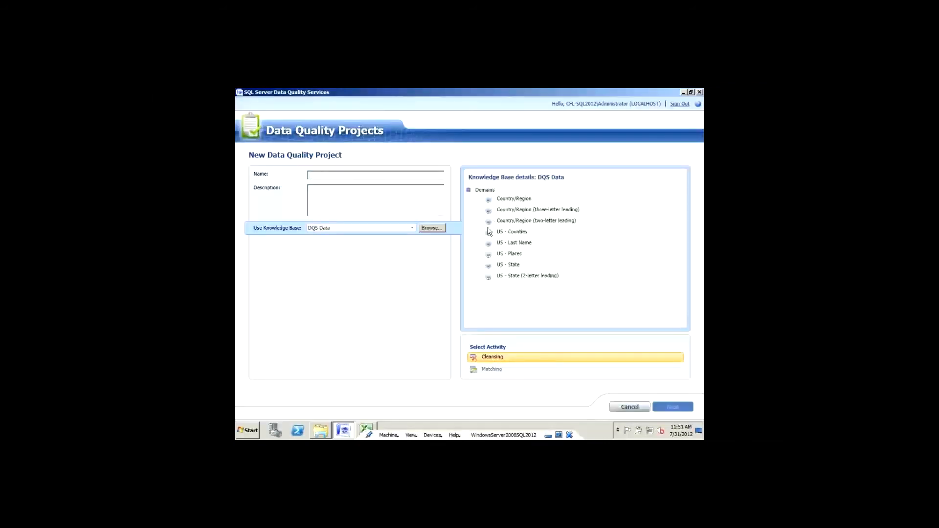
pyautogui.click(412, 227)
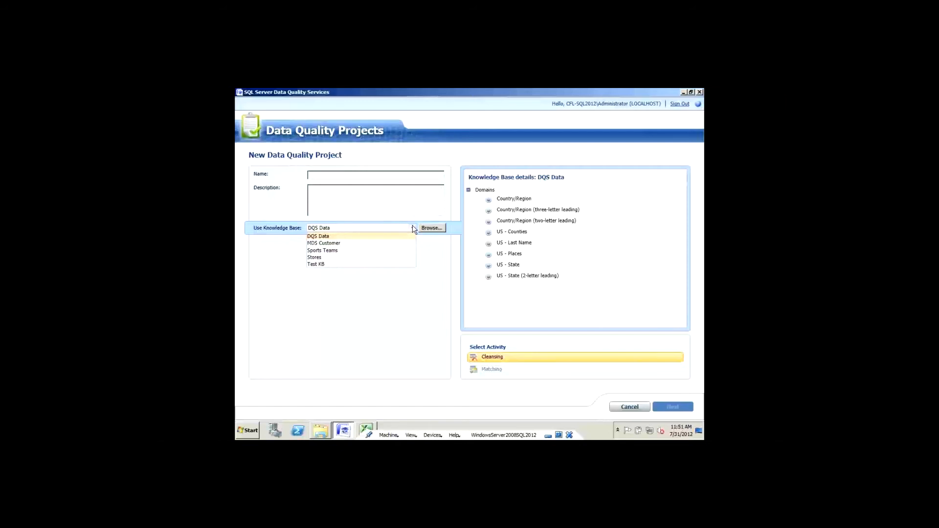
pyautogui.click(322, 251)
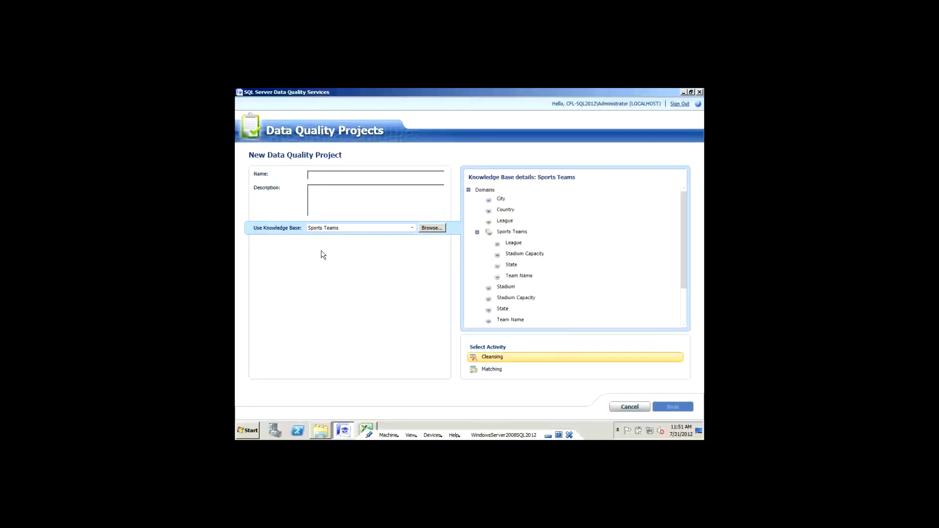
pyautogui.click(346, 175)
pyautogui.write('Matching')
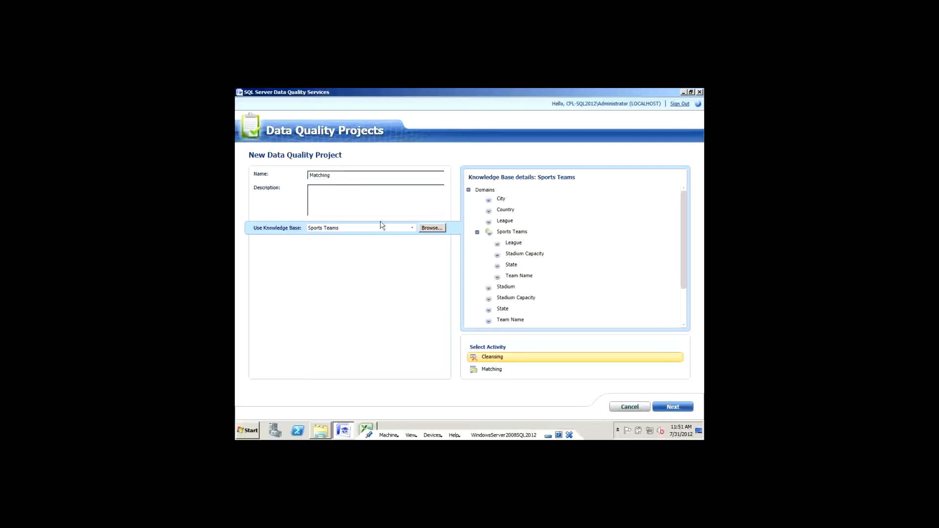
pyautogui.click(518, 372)
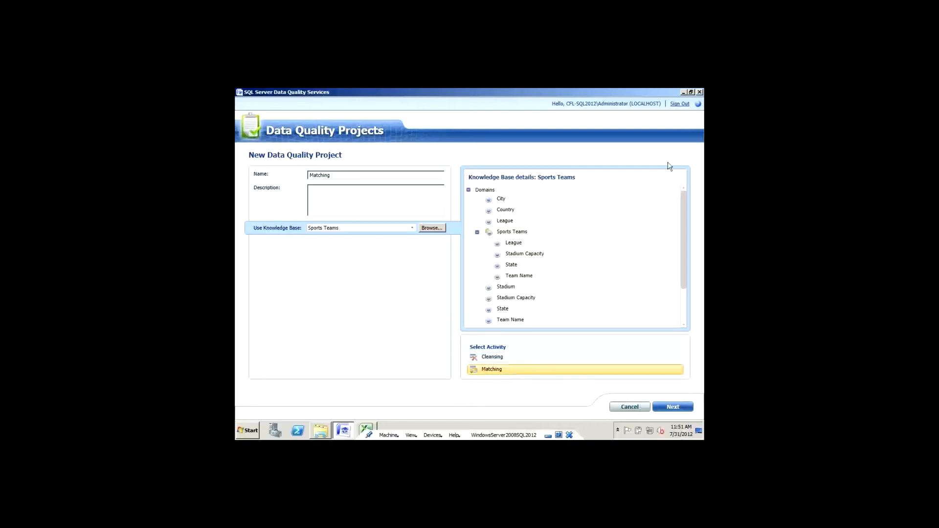
pyautogui.moveTo(684, 228)
pyautogui.mouseDown()
pyautogui.moveTo(685, 260)
pyautogui.moveTo(685, 228)
pyautogui.mouseUp()
pyautogui.click(678, 409)
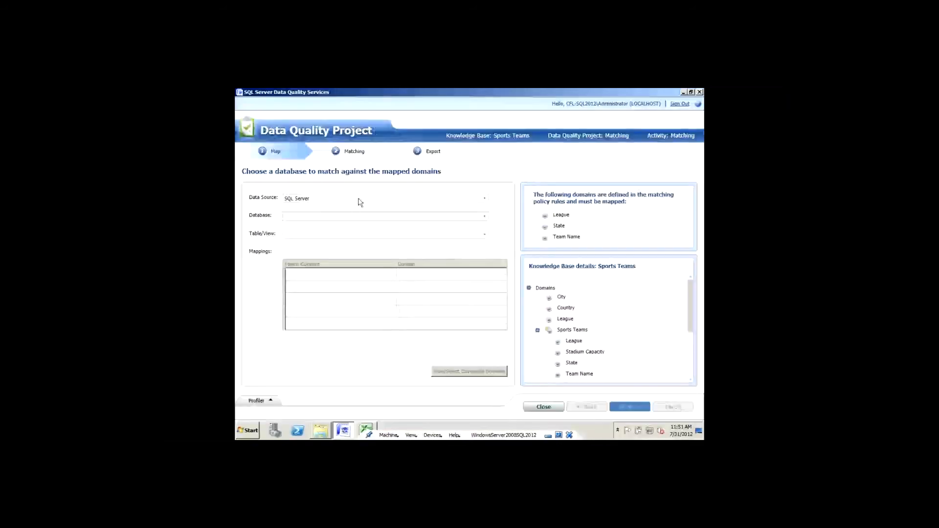
# Step: Use the Excel workbook SportsTeamsMatching.xls as the source, mapping Team, League and State from SportsTeams$
pyautogui.click(484, 198)
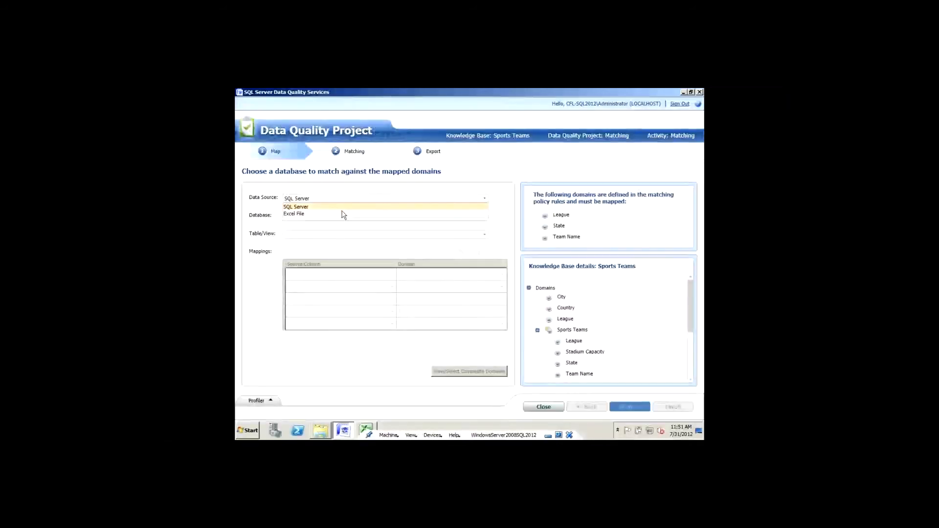
pyautogui.click(308, 214)
pyautogui.click(477, 220)
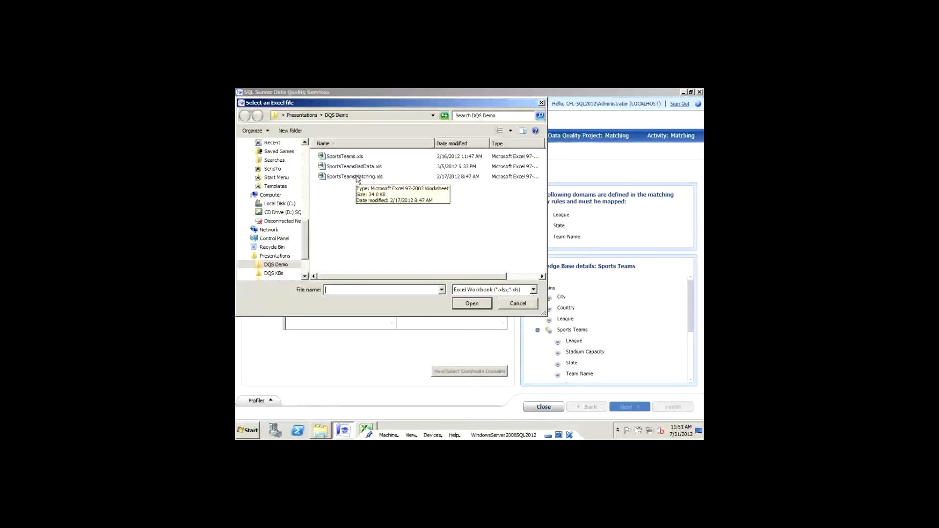
pyautogui.doubleClick(356, 177)
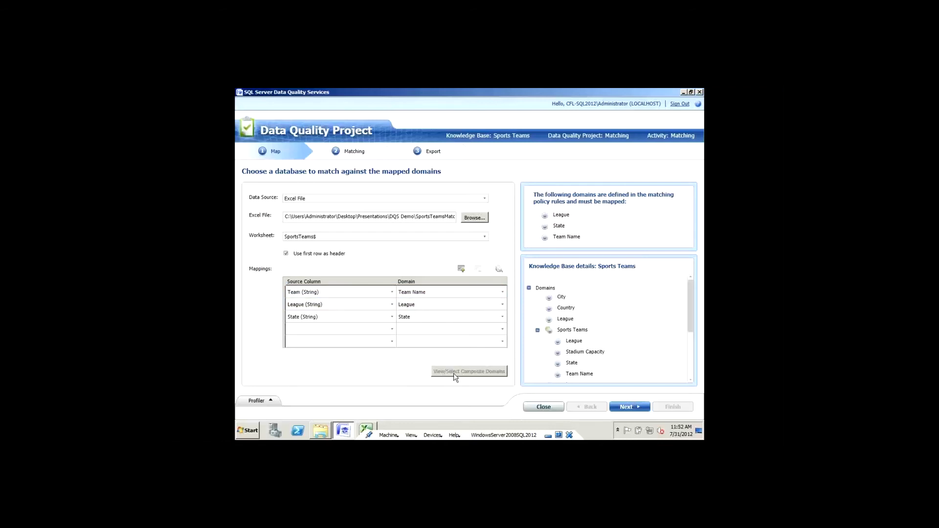
pyautogui.moveTo(693, 310); pyautogui.dragTo(691, 378)
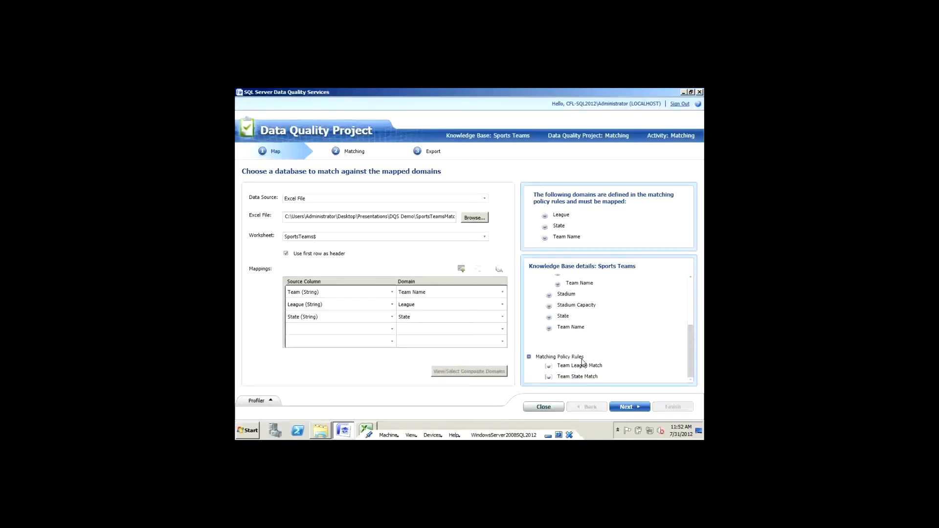
# Step: Go to the Matching page and run matching on all 73 source records
pyautogui.click(627, 407)
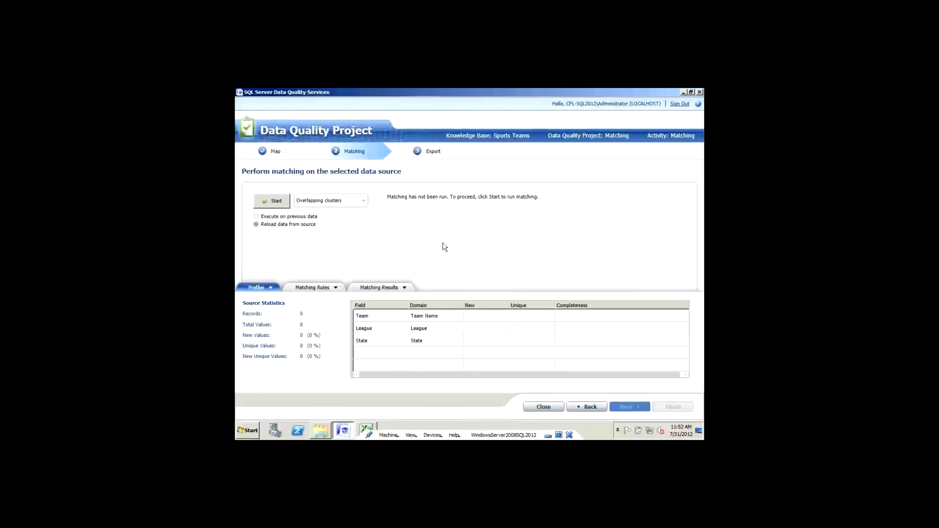
pyautogui.click(275, 201)
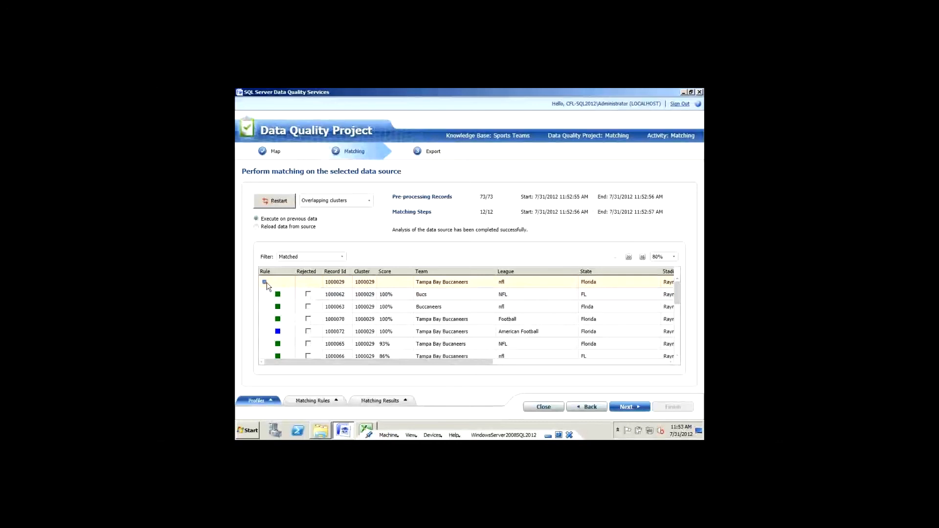
pyautogui.moveTo(676, 296); pyautogui.dragTo(665, 355)
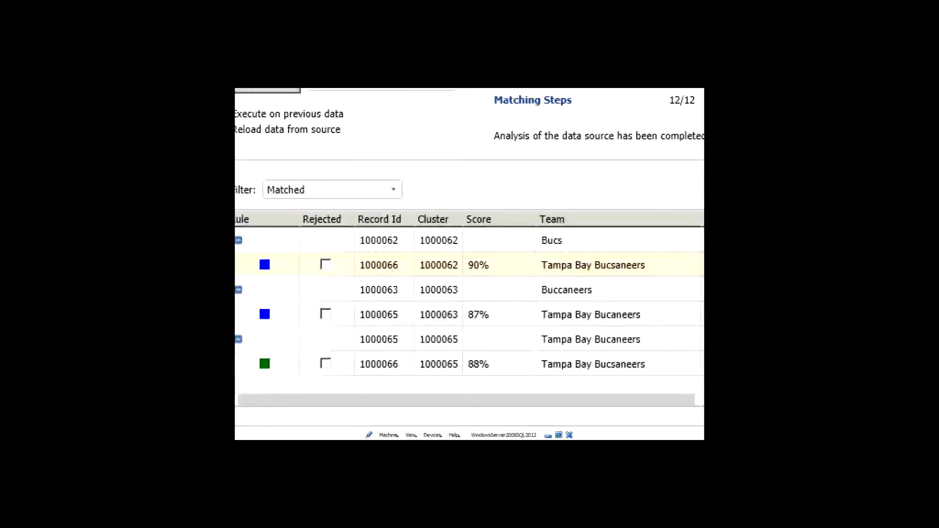
pyautogui.click(420, 327)
pyautogui.moveTo(357, 296)
pyautogui.mouseDown()
pyautogui.moveTo(498, 295)
pyautogui.moveTo(460, 297)
pyautogui.mouseUp()
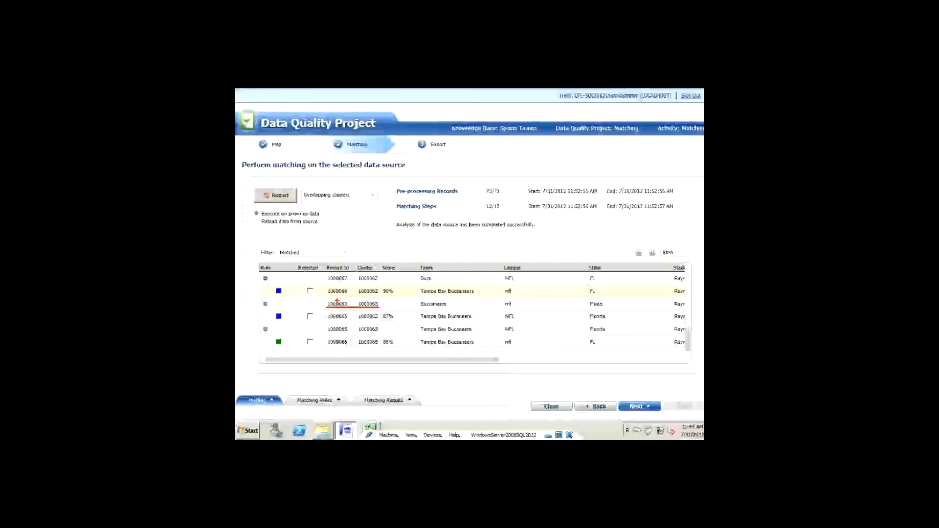
pyautogui.moveTo(677, 337); pyautogui.dragTo(674, 278)
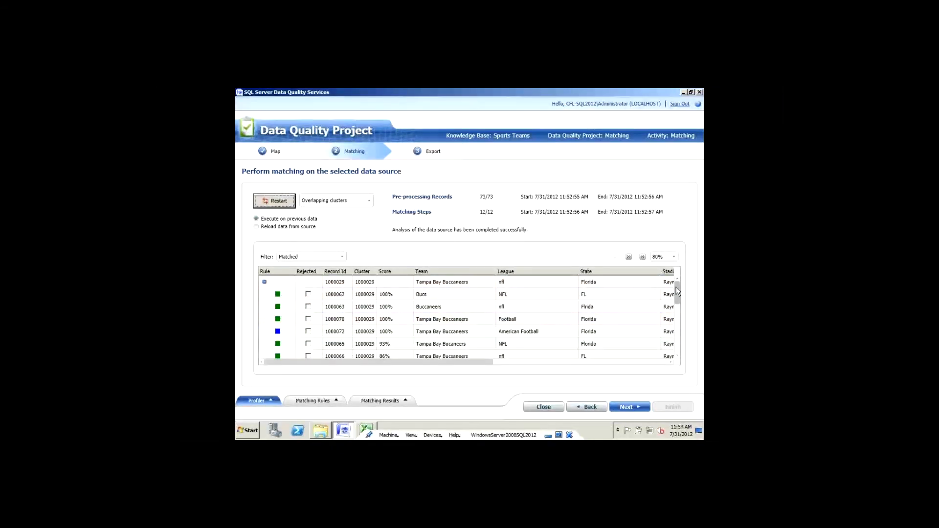
pyautogui.scroll(-1, 674, 295)
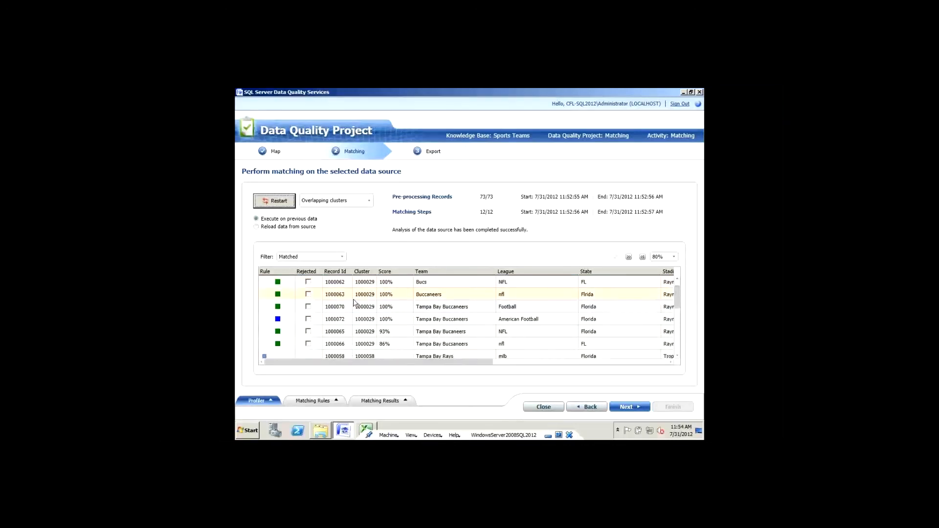
pyautogui.hotkey('ctrl', '1')
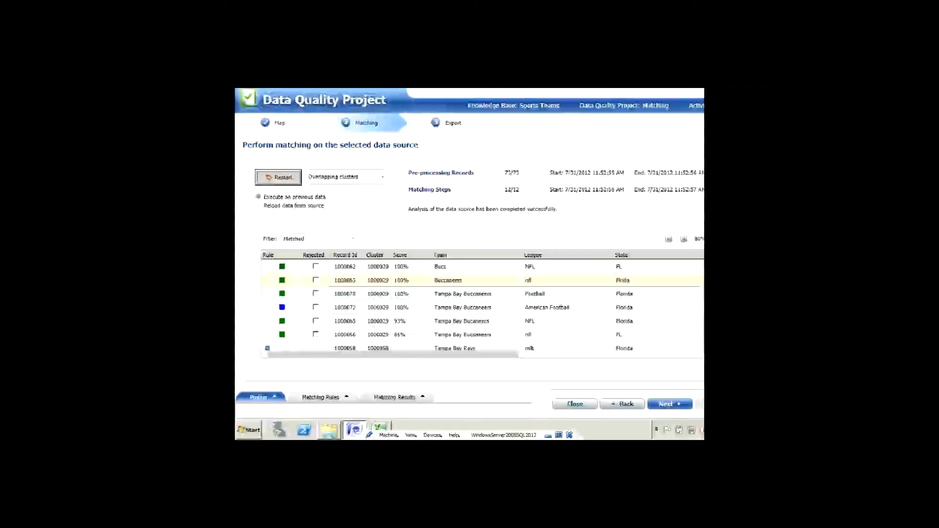
pyautogui.click(368, 280)
pyautogui.moveTo(369, 282); pyautogui.dragTo(499, 281)
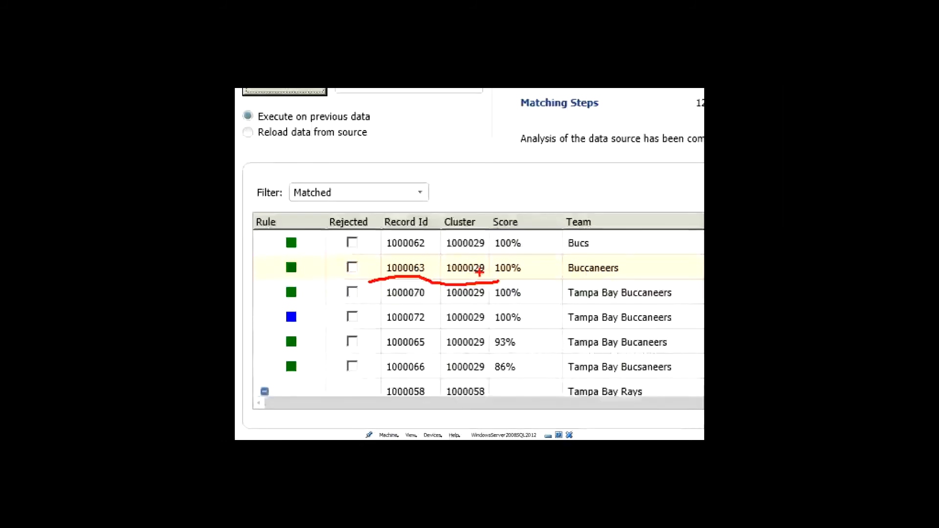
pyautogui.press('Escape')
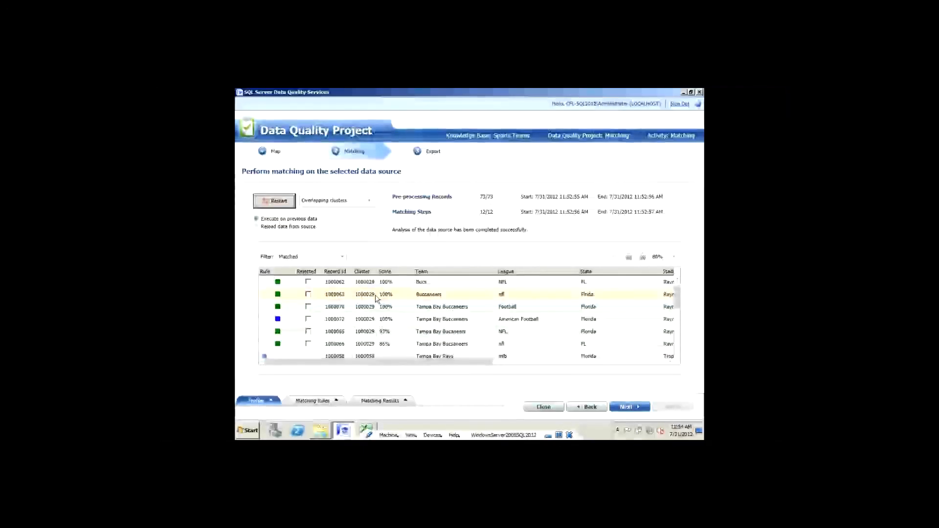
# Step: Switch clustering to non-overlapping clusters and rerun the matching
pyautogui.click(370, 202)
pyautogui.click(360, 217)
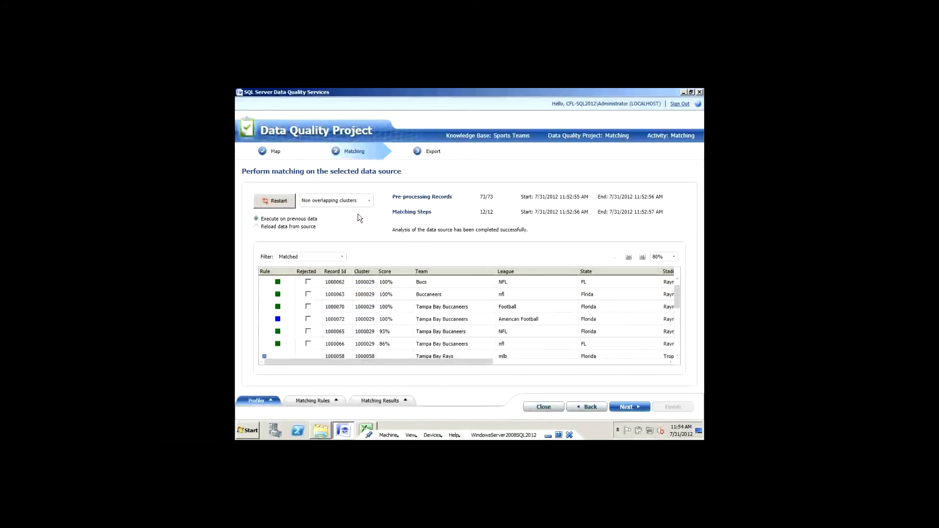
pyautogui.click(287, 204)
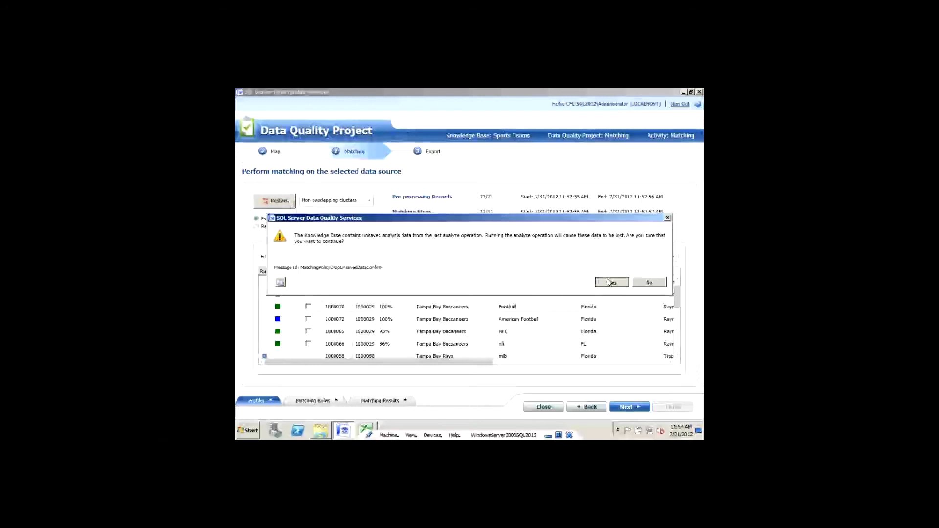
pyautogui.click(610, 282)
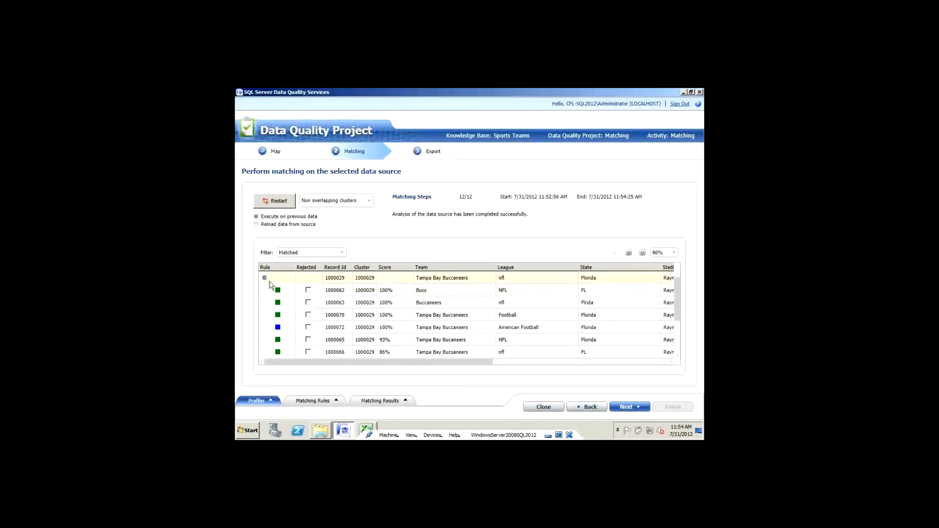
# Step: Expand Buccaneers cluster 1000029 and Rays cluster 1000058 to inspect their matched records
pyautogui.click(265, 278)
pyautogui.click(265, 278)
pyautogui.click(264, 290)
pyautogui.click(264, 290)
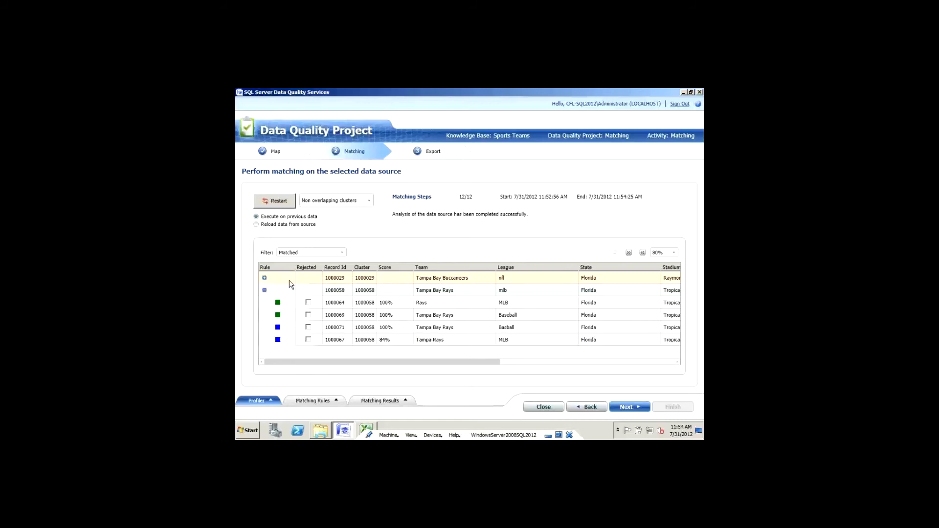
pyautogui.click(264, 278)
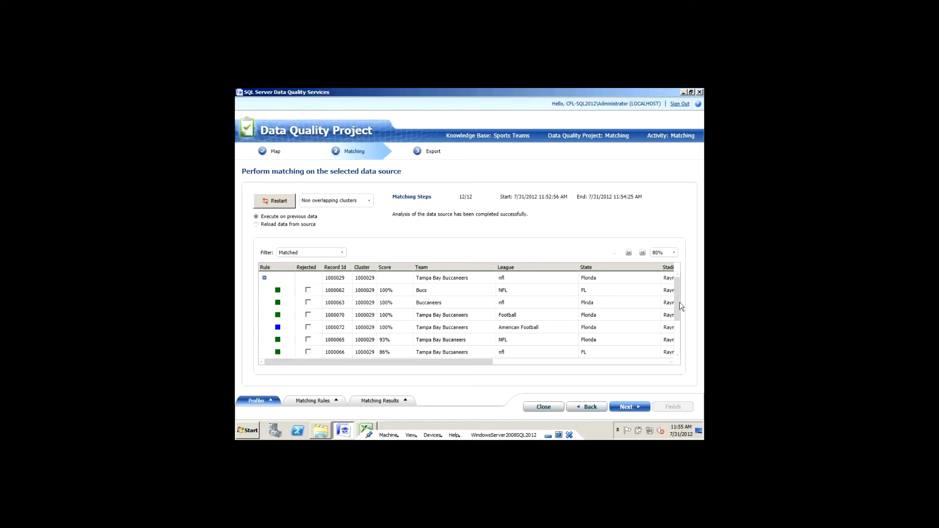
pyautogui.moveTo(678, 309); pyautogui.dragTo(679, 338)
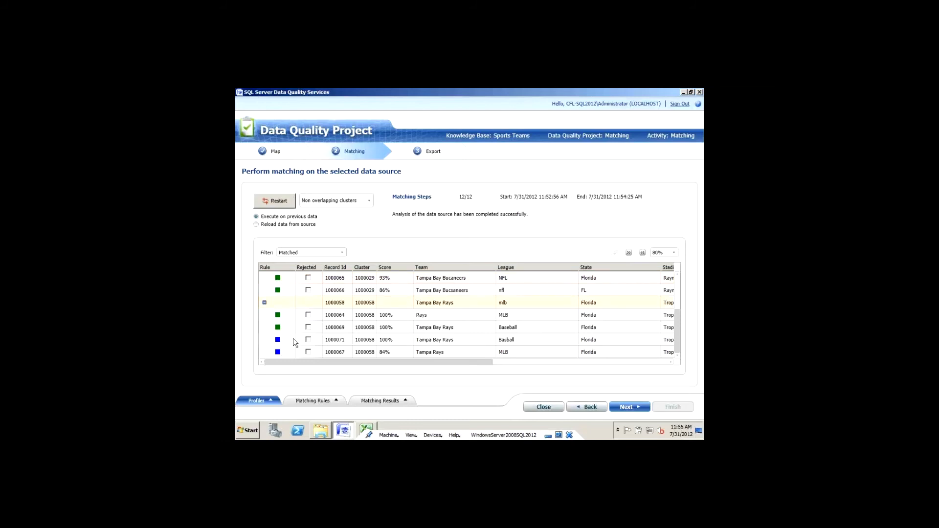
pyautogui.click(336, 400)
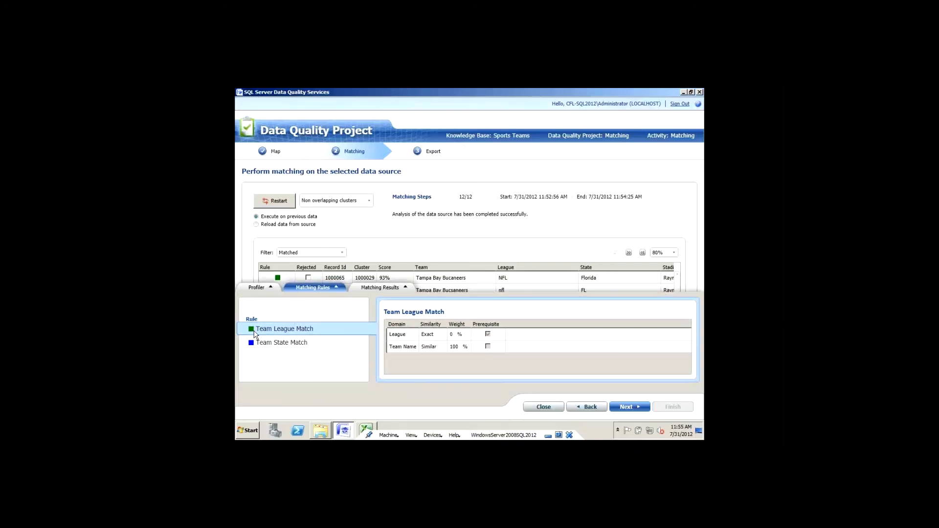
pyautogui.click(285, 346)
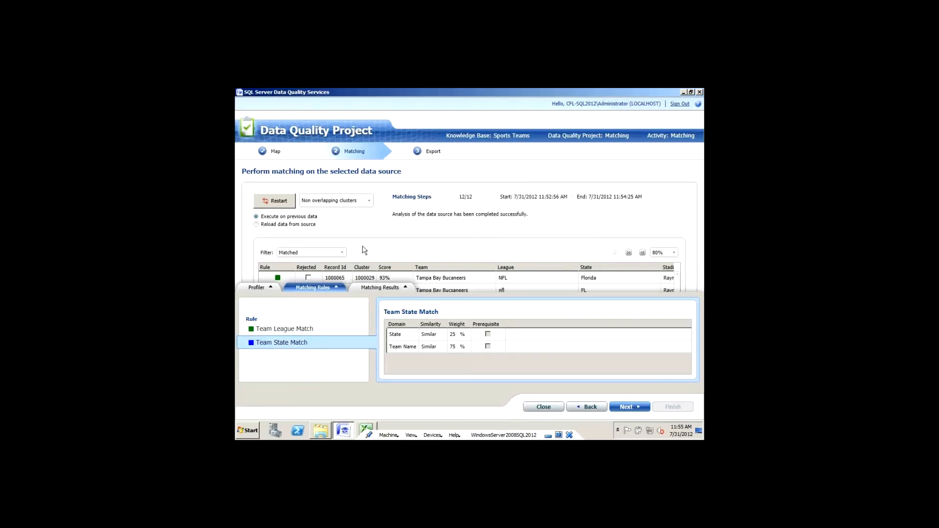
pyautogui.click(264, 290)
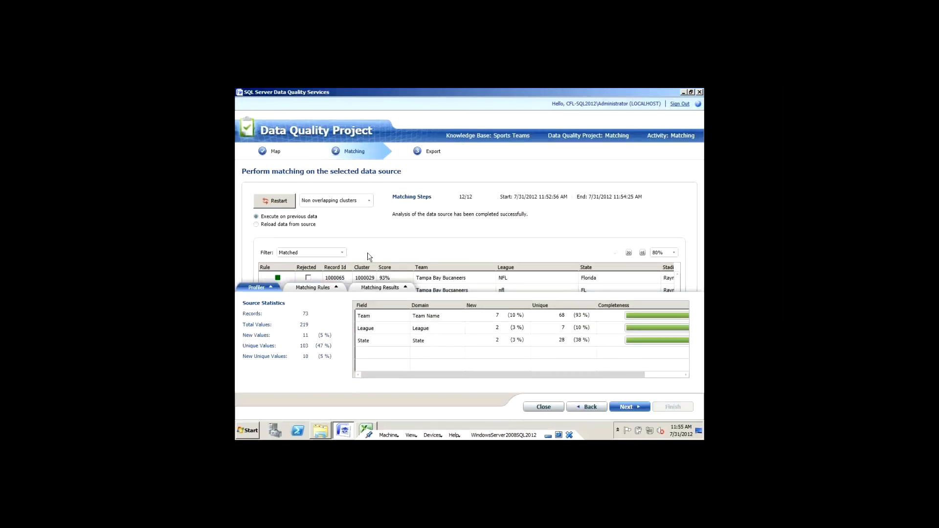
pyautogui.click(386, 288)
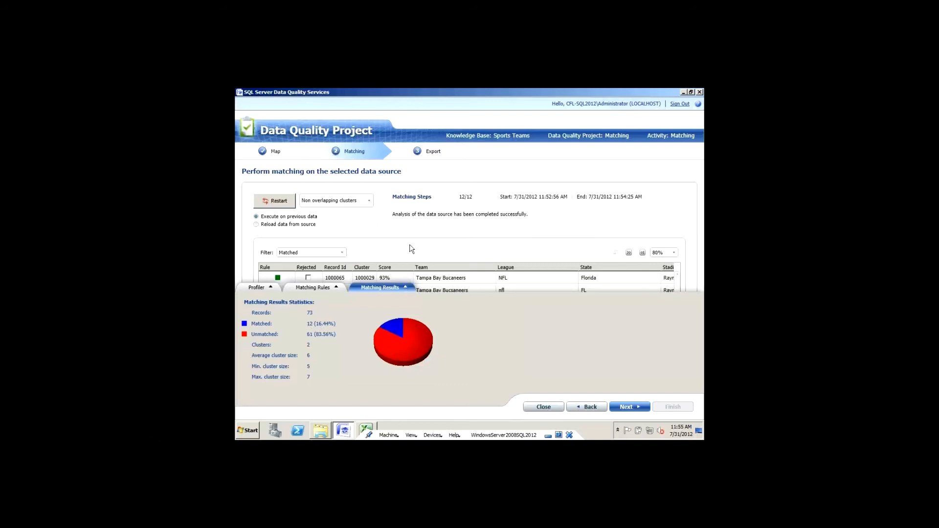
pyautogui.click(391, 286)
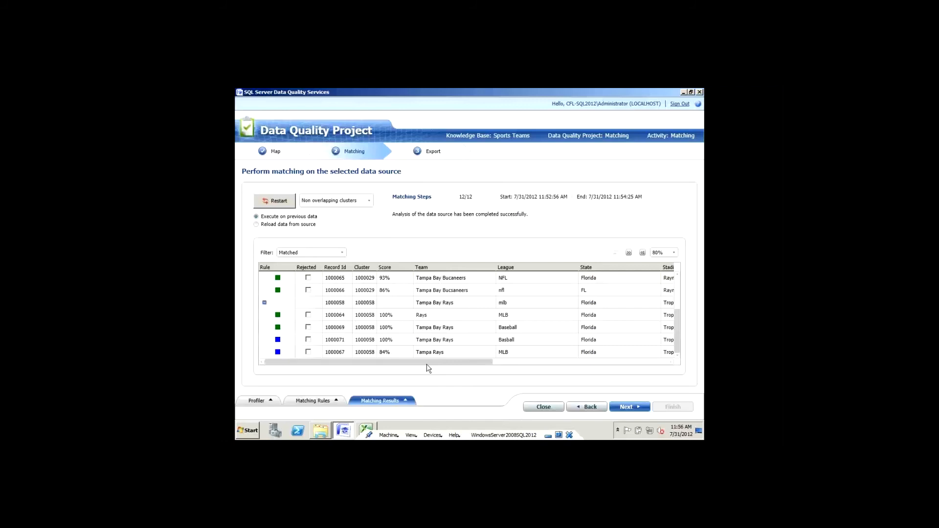
# Step: Export to CSV File, including both Matching Results and Survivorship Results
pyautogui.click(635, 407)
pyautogui.click(364, 206)
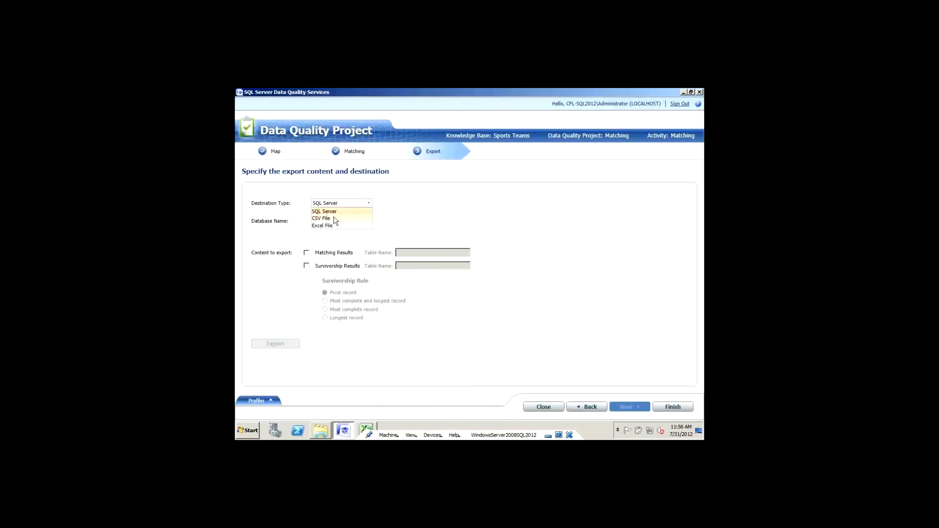
pyautogui.click(332, 218)
pyautogui.click(306, 253)
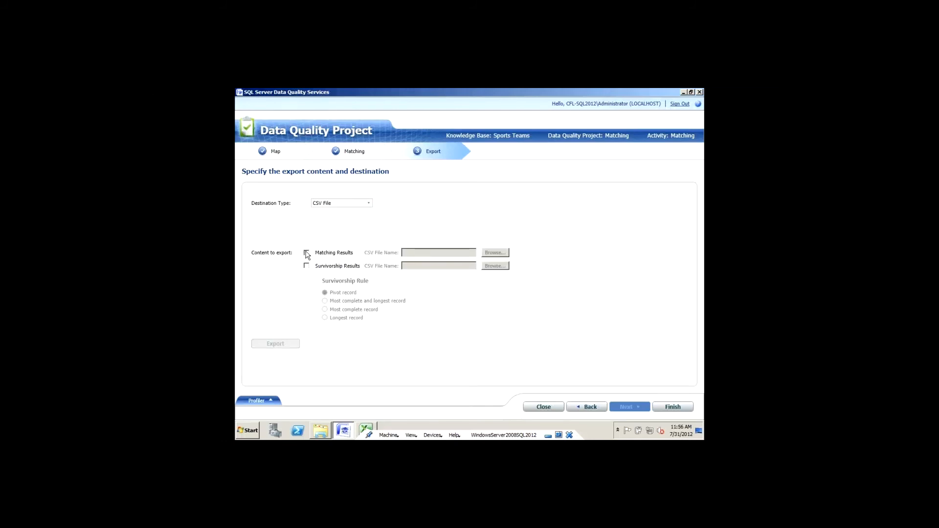
pyautogui.click(306, 265)
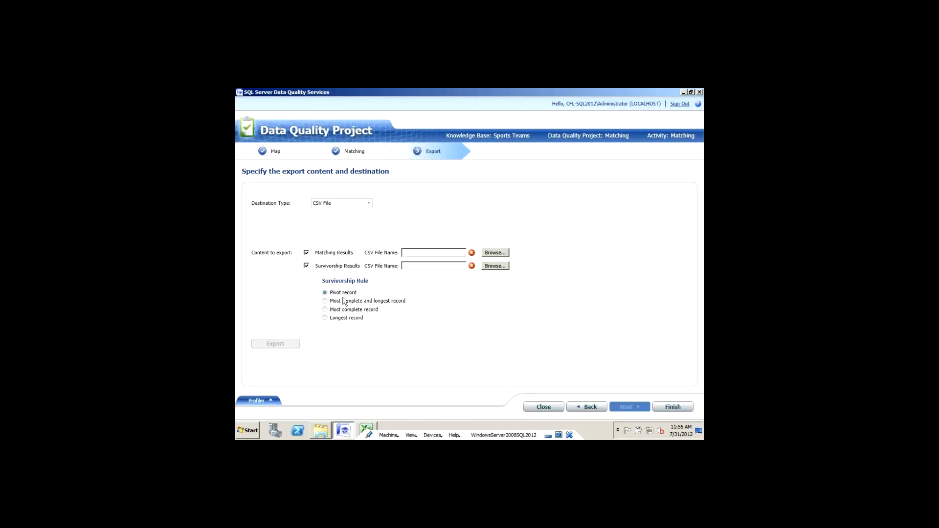
pyautogui.click(319, 433)
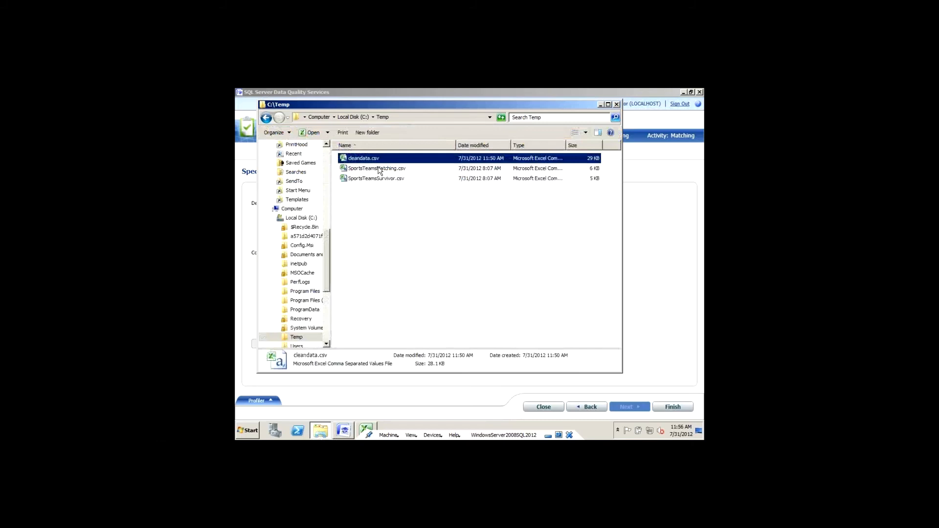
# Step: Open SportsTeamsMatching.csv in Excel and autofit columns B and F
pyautogui.click(380, 169)
pyautogui.doubleClick(380, 168)
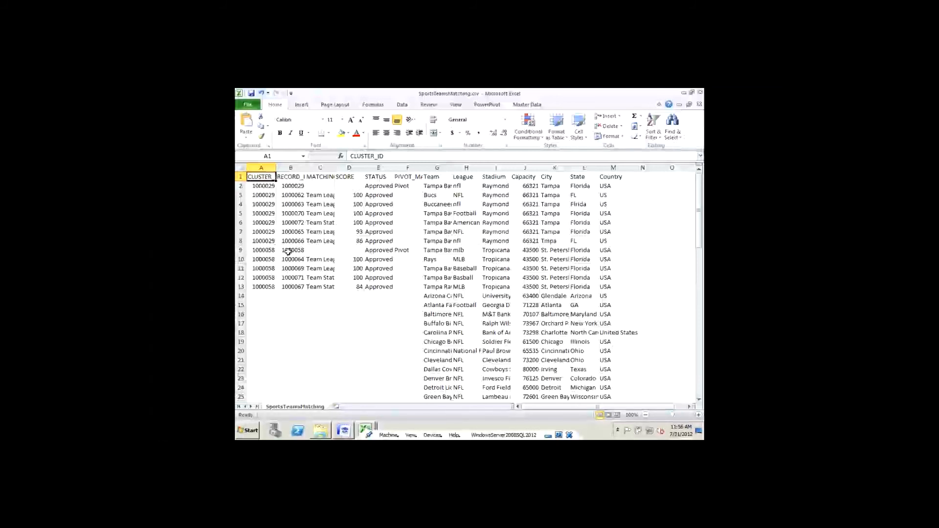
pyautogui.doubleClick(306, 167)
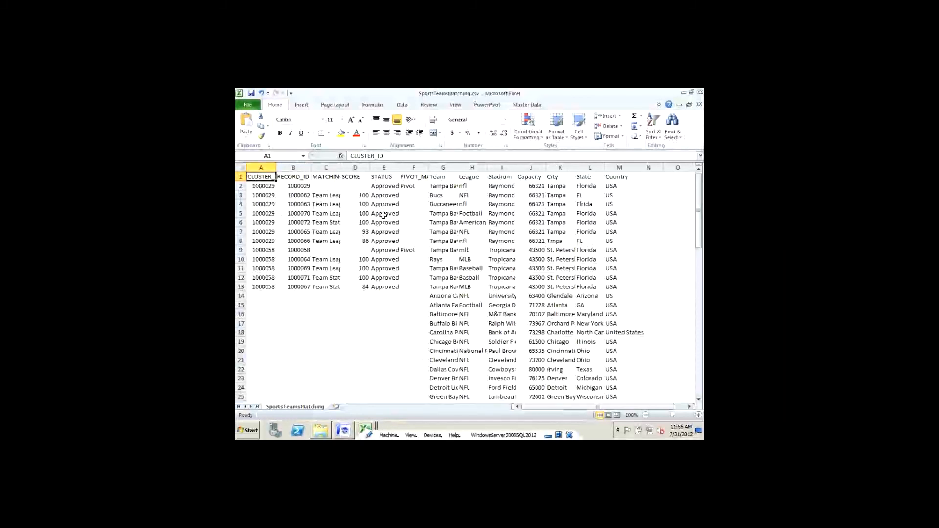
pyautogui.doubleClick(430, 166)
pyautogui.click(415, 185)
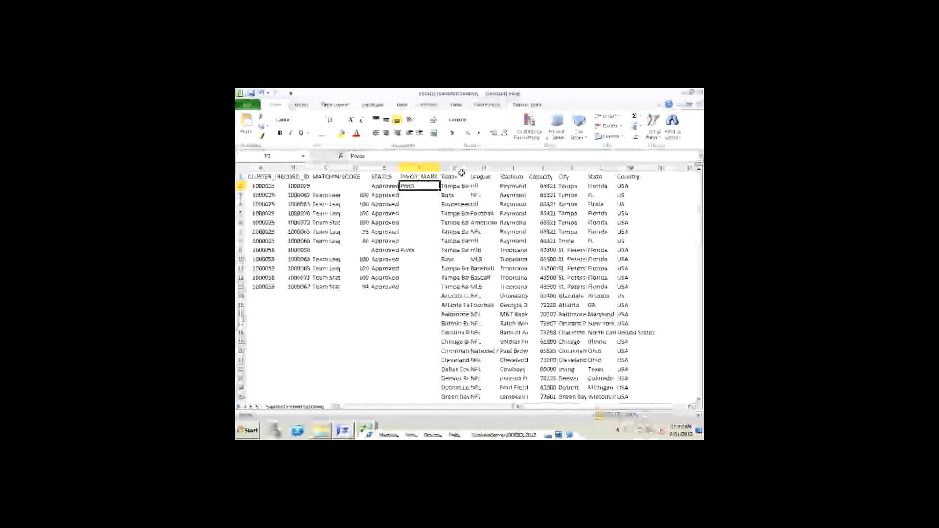
# Step: Open SportsTeamsSurvivor.csv, autofit column B, then finish the DQS matching project
pyautogui.click(323, 431)
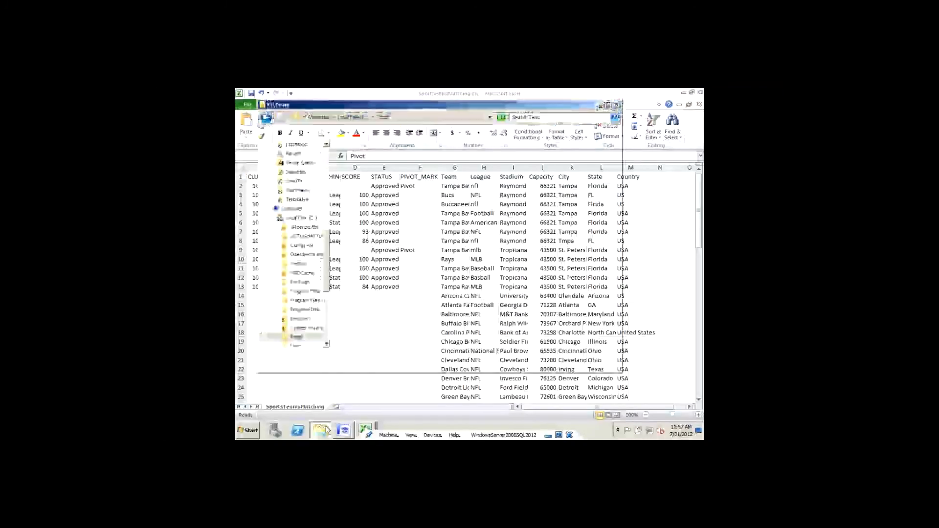
pyautogui.doubleClick(360, 178)
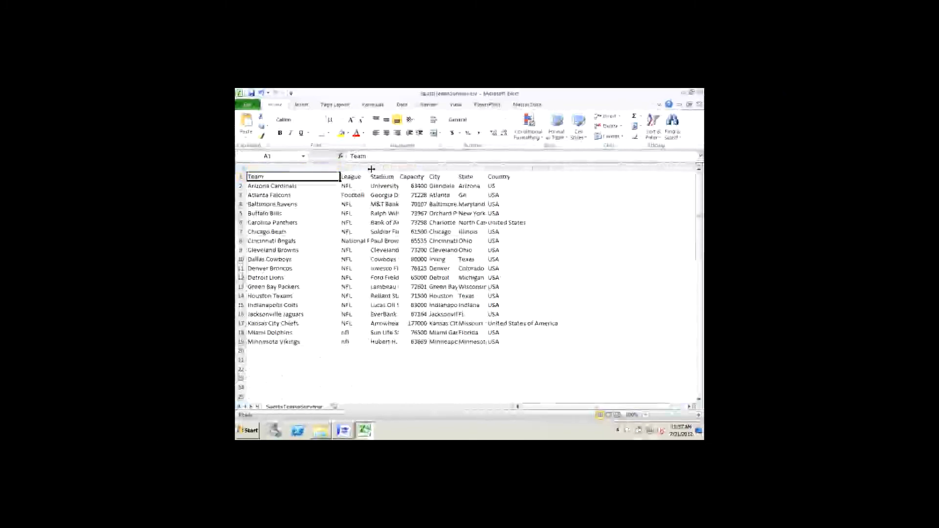
pyautogui.doubleClick(371, 168)
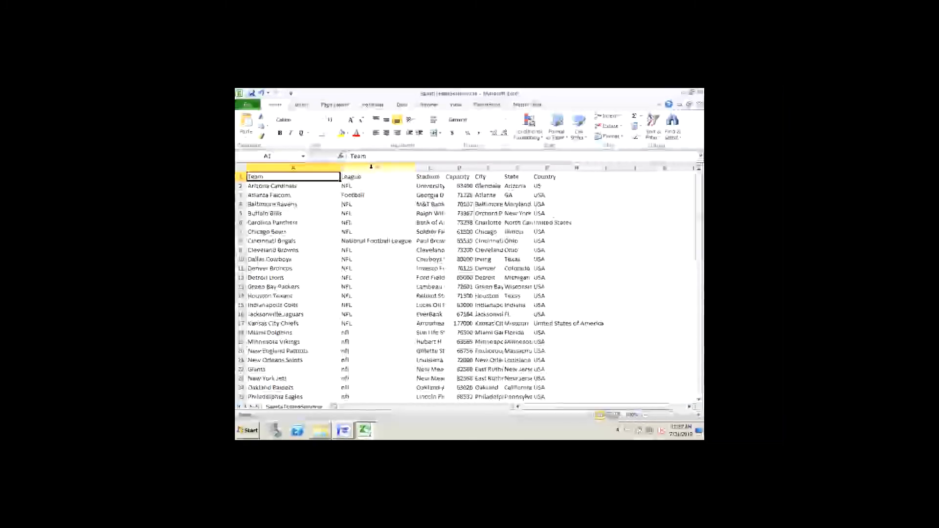
pyautogui.click(343, 431)
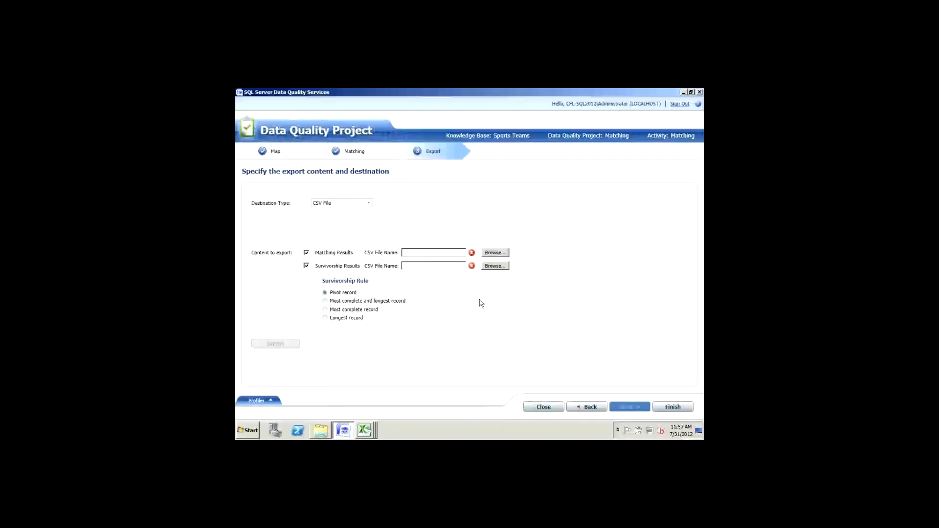
pyautogui.click(672, 407)
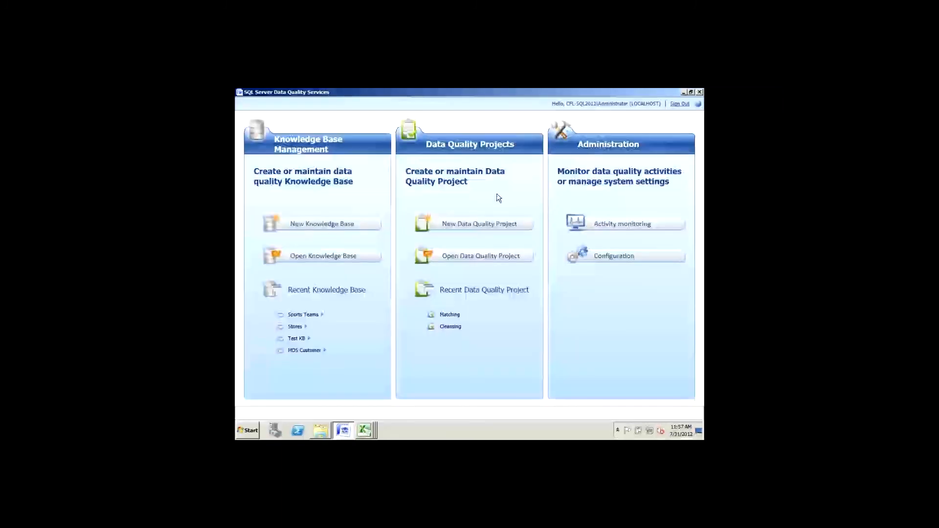